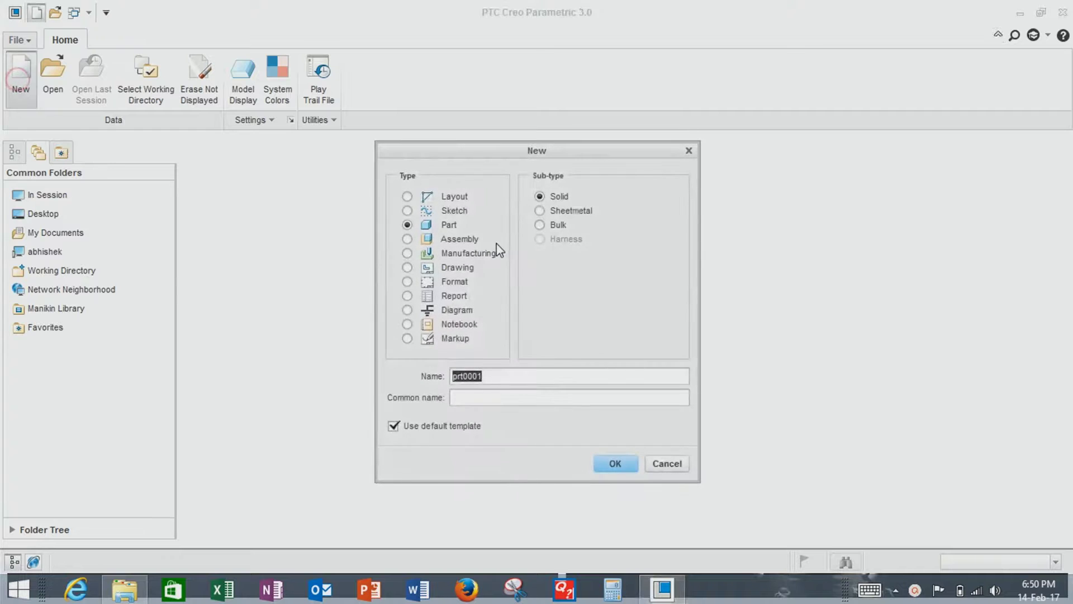
- Create a new sketch file named design_squad
left_click(409, 210)
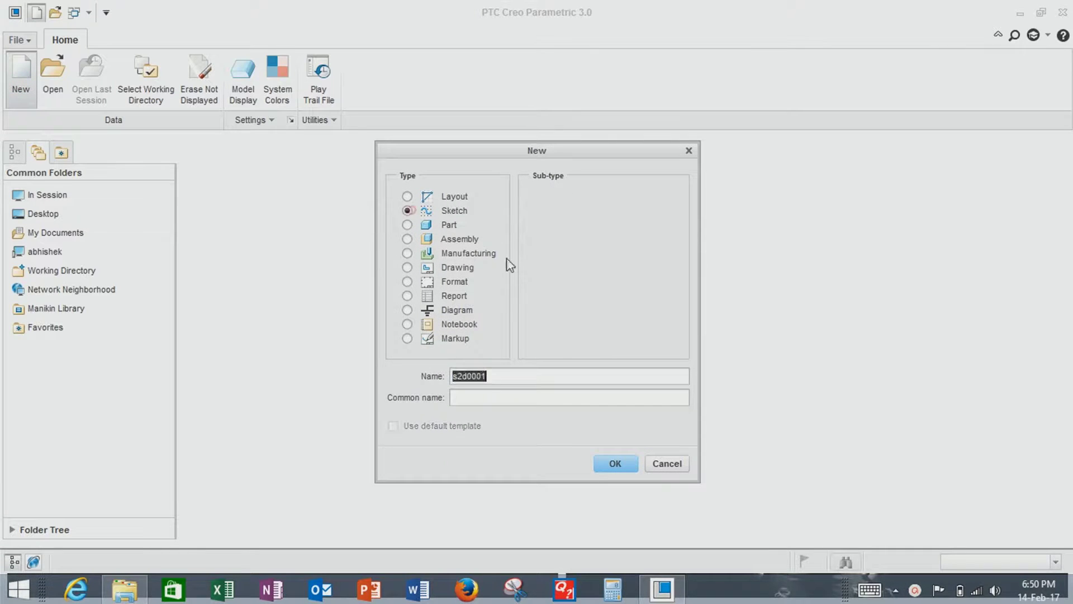
type("design squad")
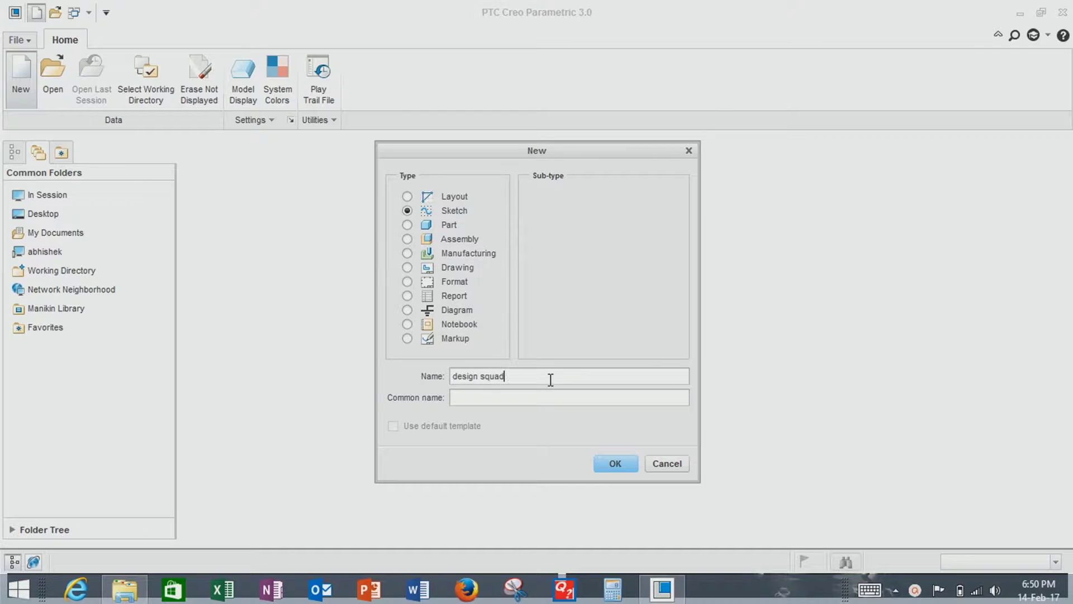
left_click(614, 466)
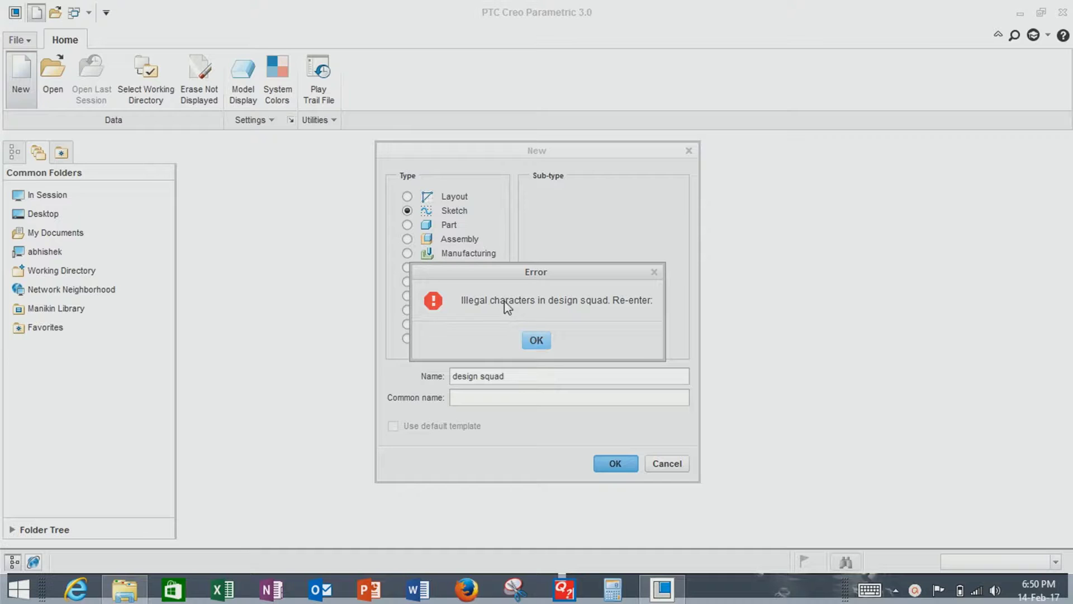
left_click(537, 339)
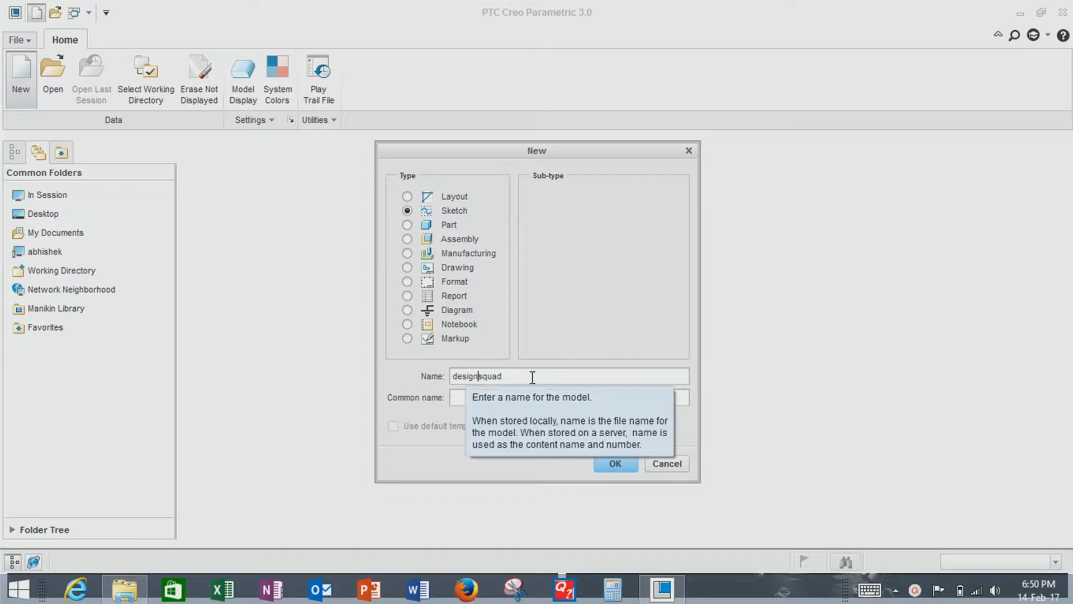
type("_")
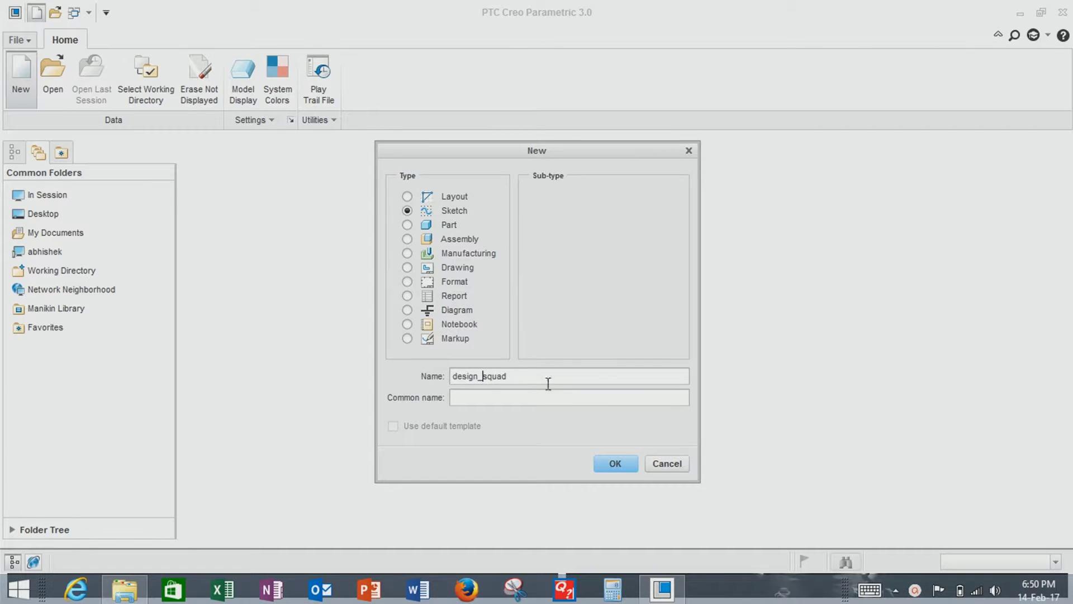
left_click(616, 464)
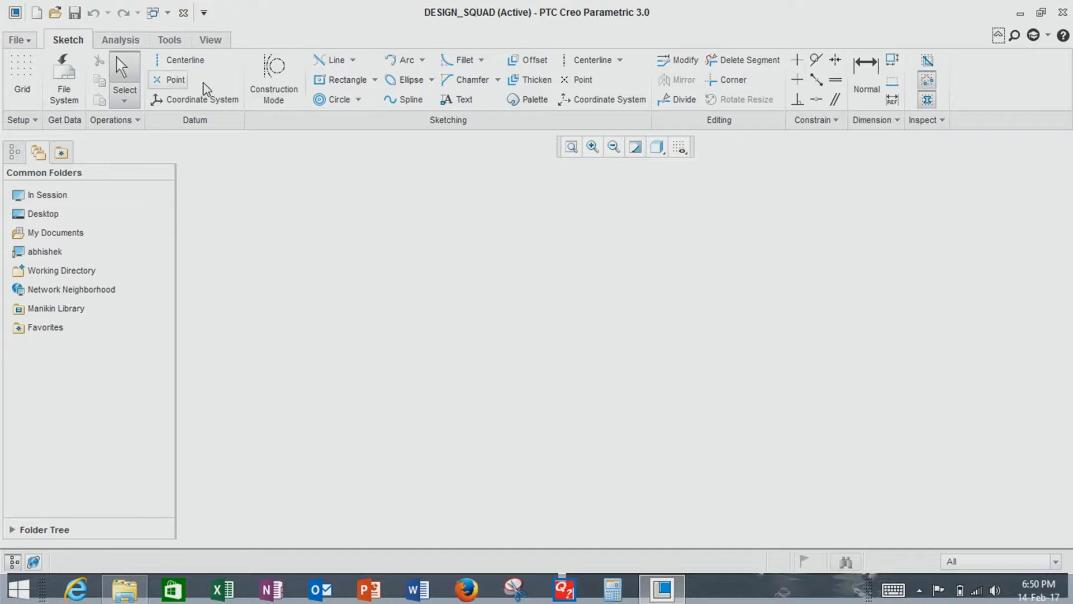
- Accept the Cartesian grid settings with dynamic spacing and turn on the sketch grid display
left_click(22, 79)
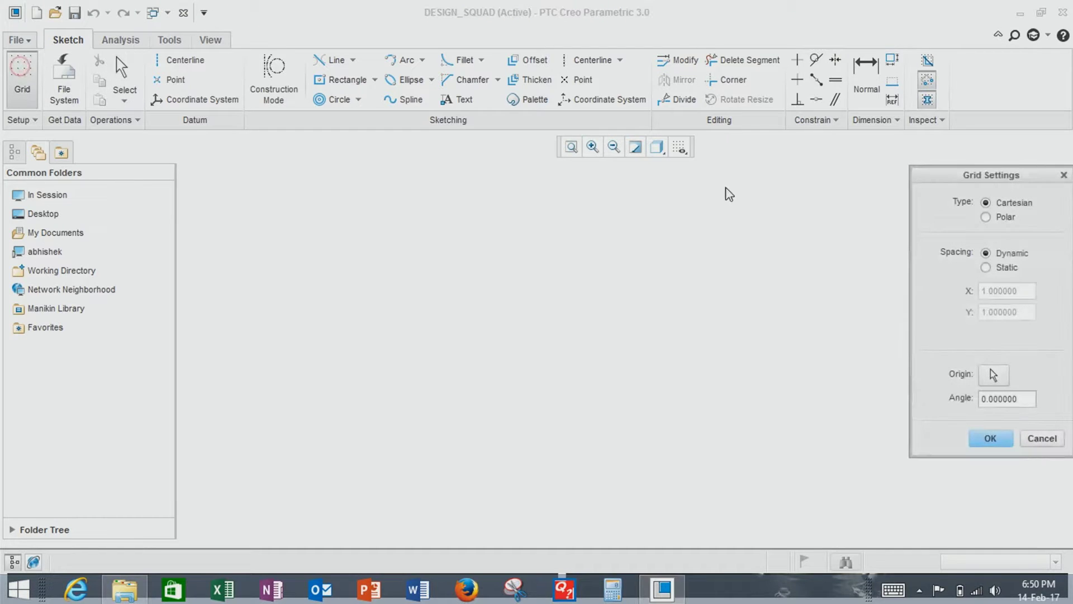
left_click(988, 434)
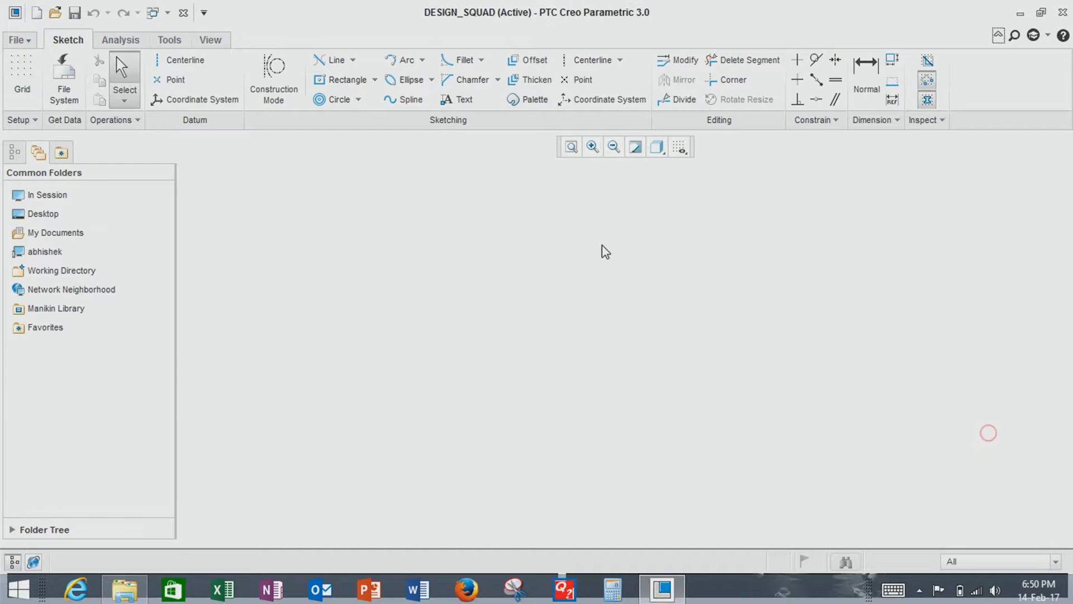
left_click(680, 148)
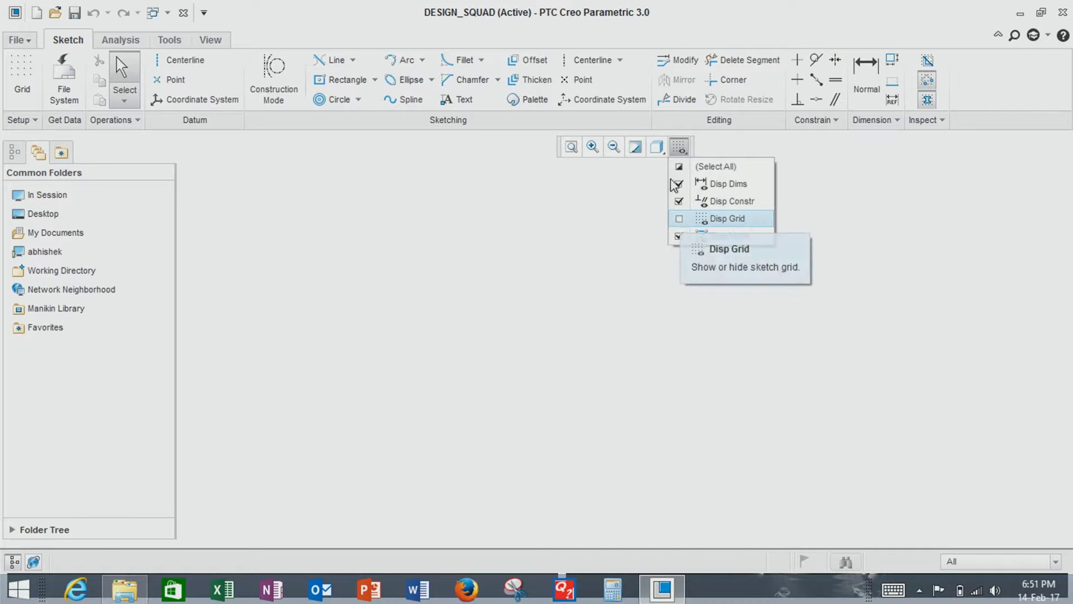
left_click(679, 219)
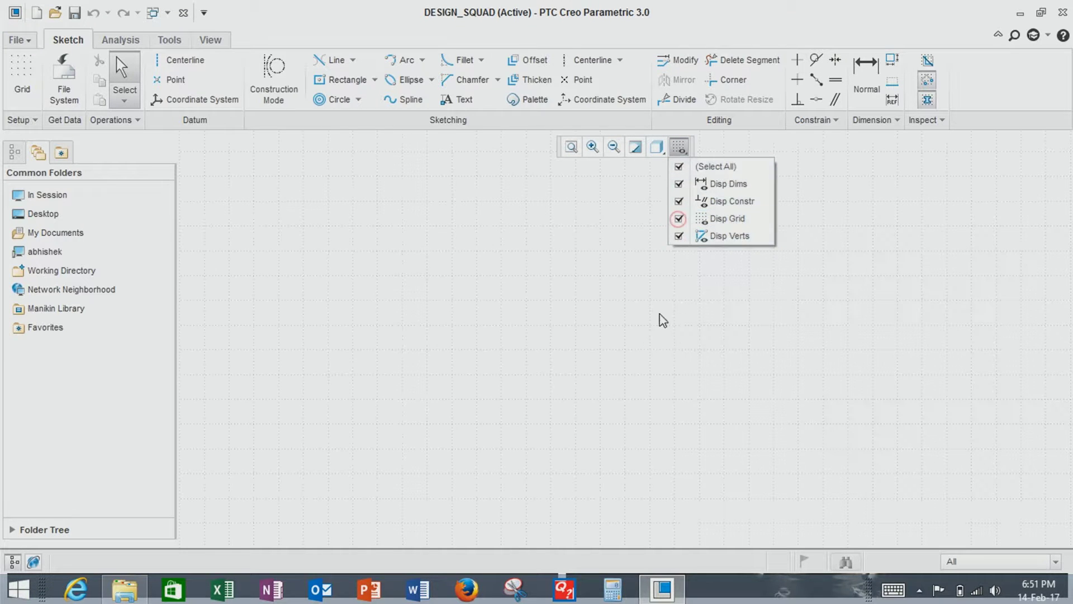
left_click(630, 326)
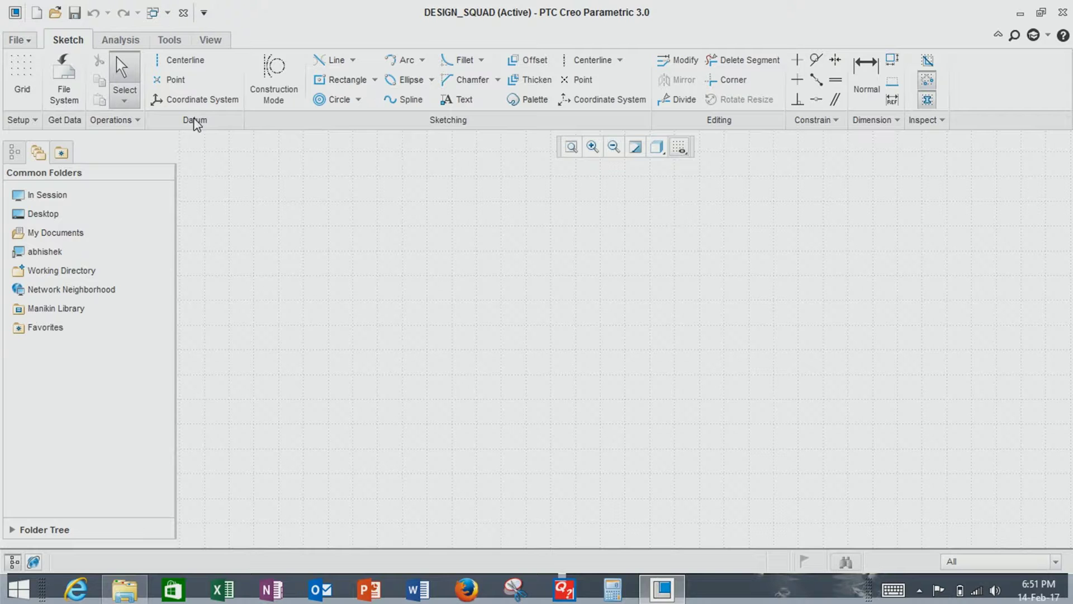
- Draw a vertical datum centerline through the middle of the sketch area
left_click(180, 60)
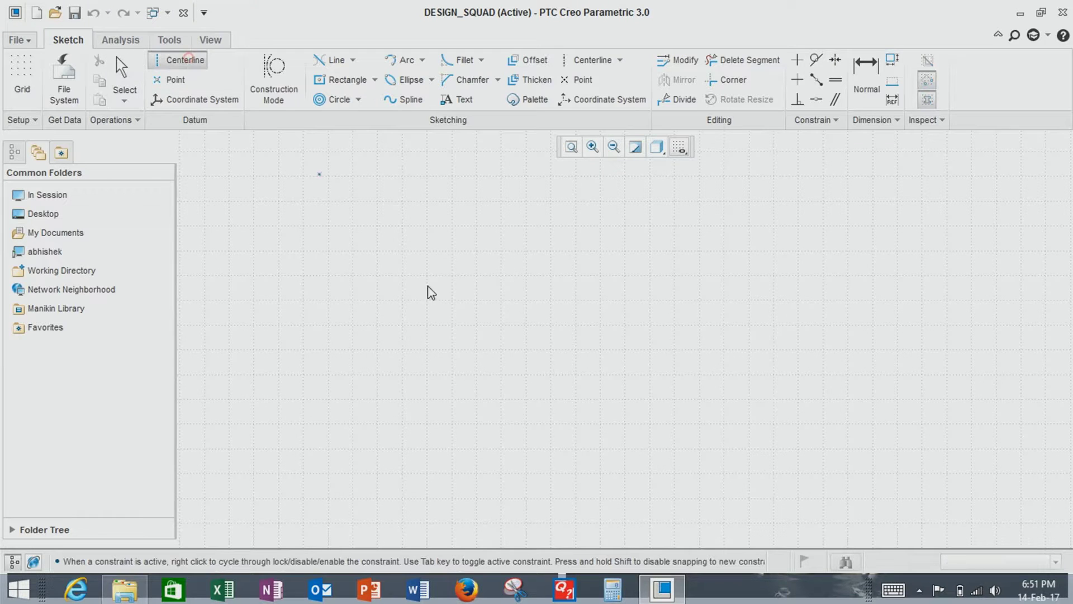
left_click(522, 291)
left_click(519, 398)
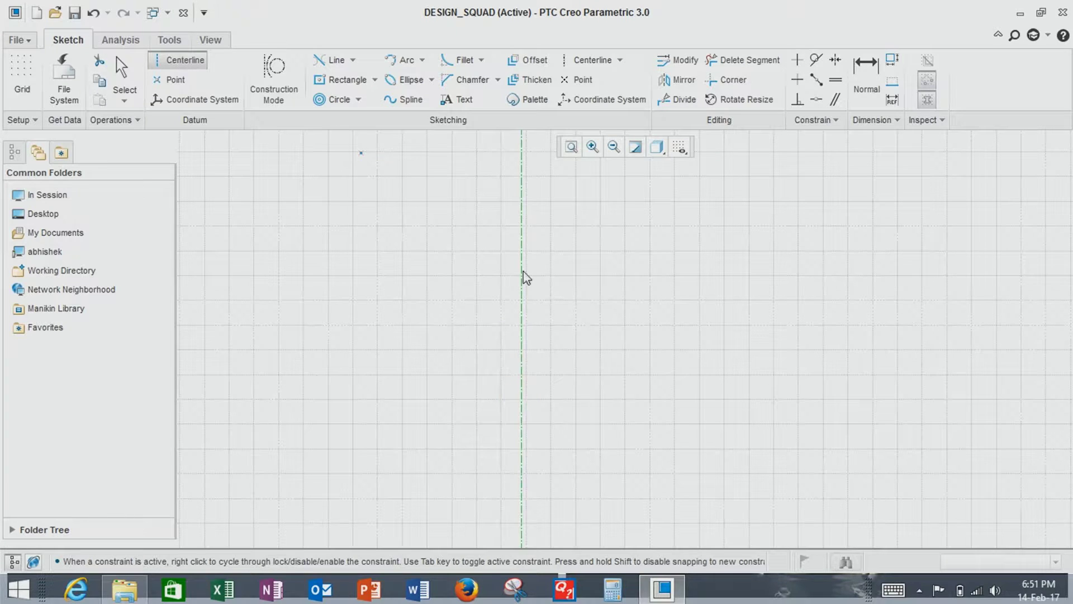
- Place several datum points on one side of the vertical centerline
left_click(168, 79)
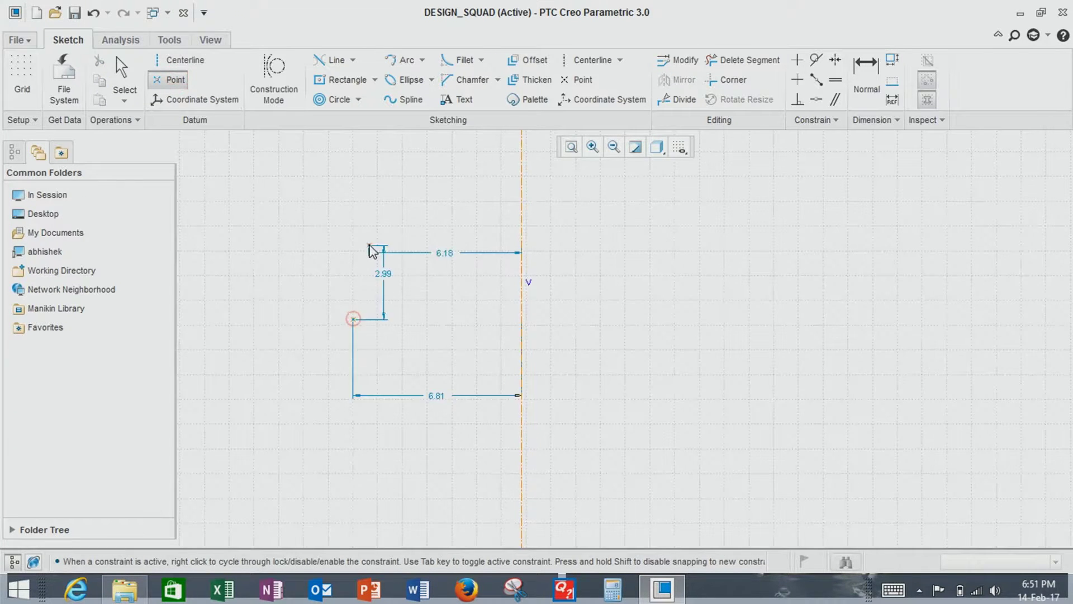
left_click(368, 245)
left_click(433, 272)
left_click(465, 364)
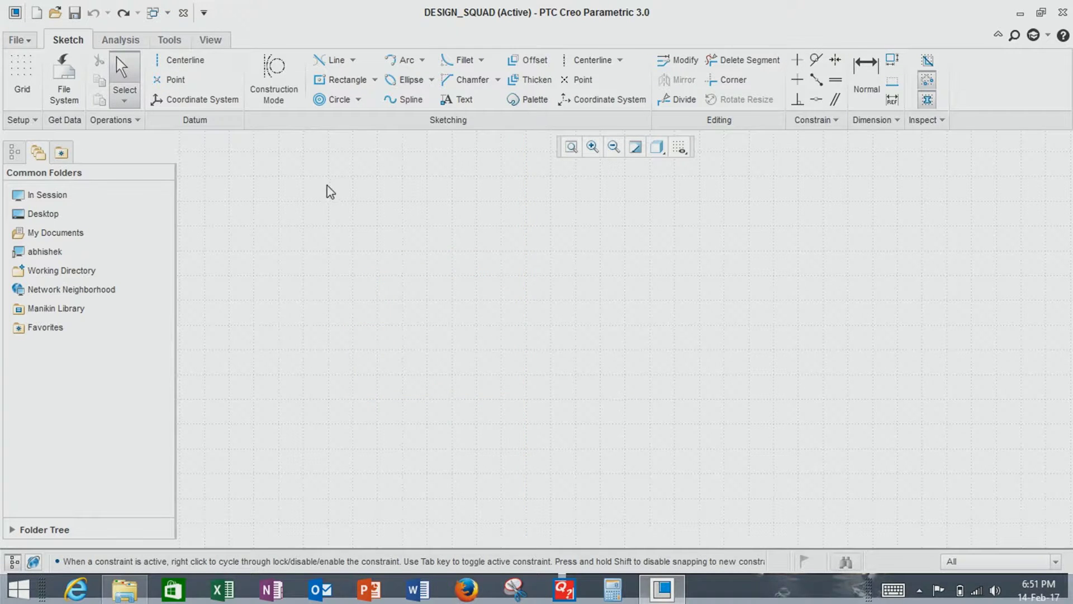
- Place a datum coordinate system near the middle of the empty sketch and undo the placement
left_click(201, 99)
left_click(500, 360)
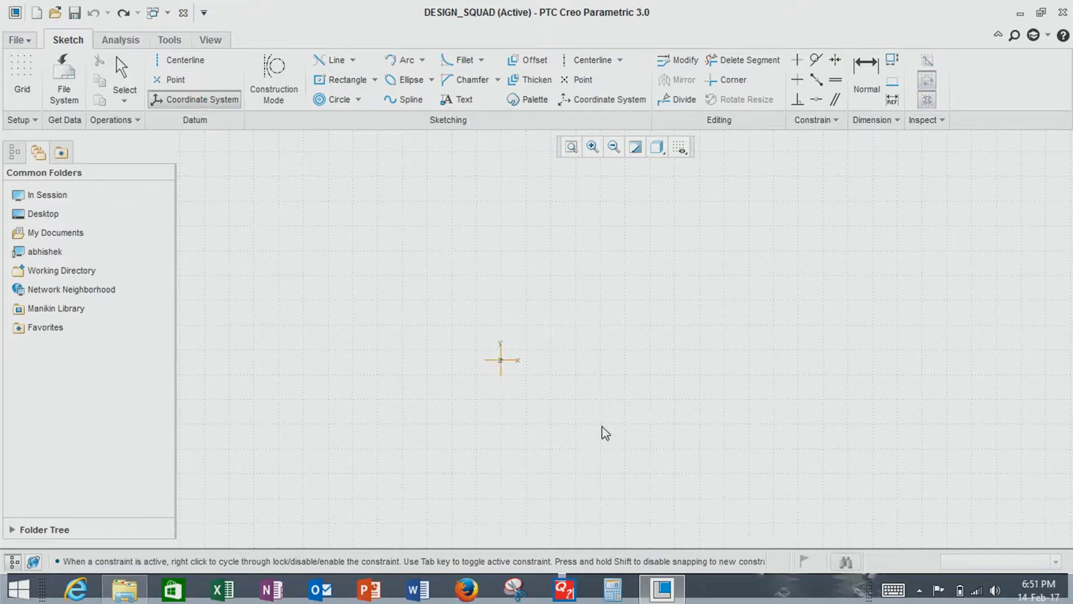
left_click(548, 330)
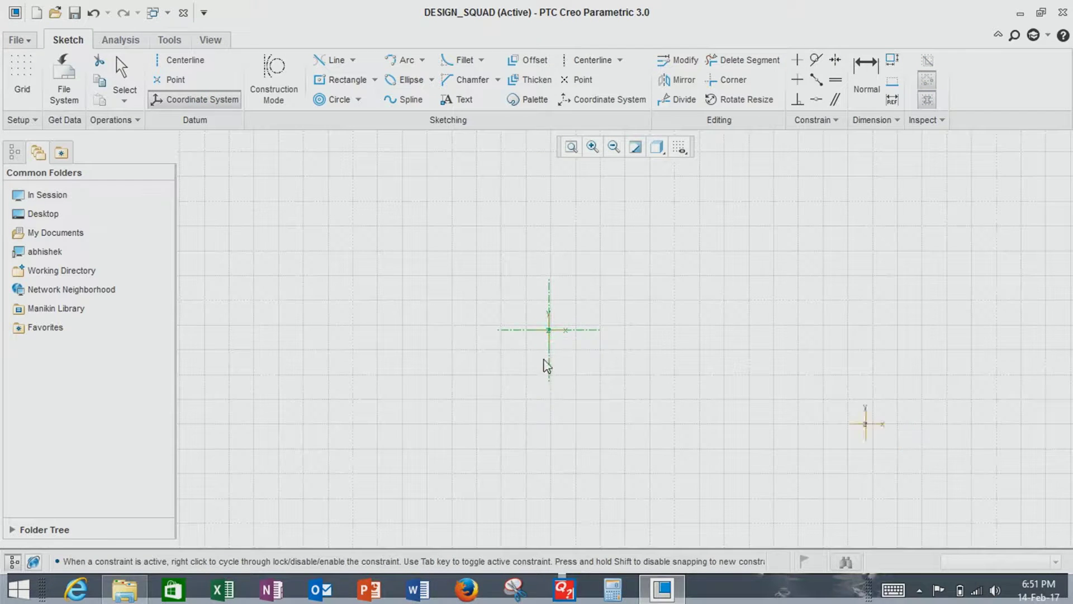
key("ctrl+z")
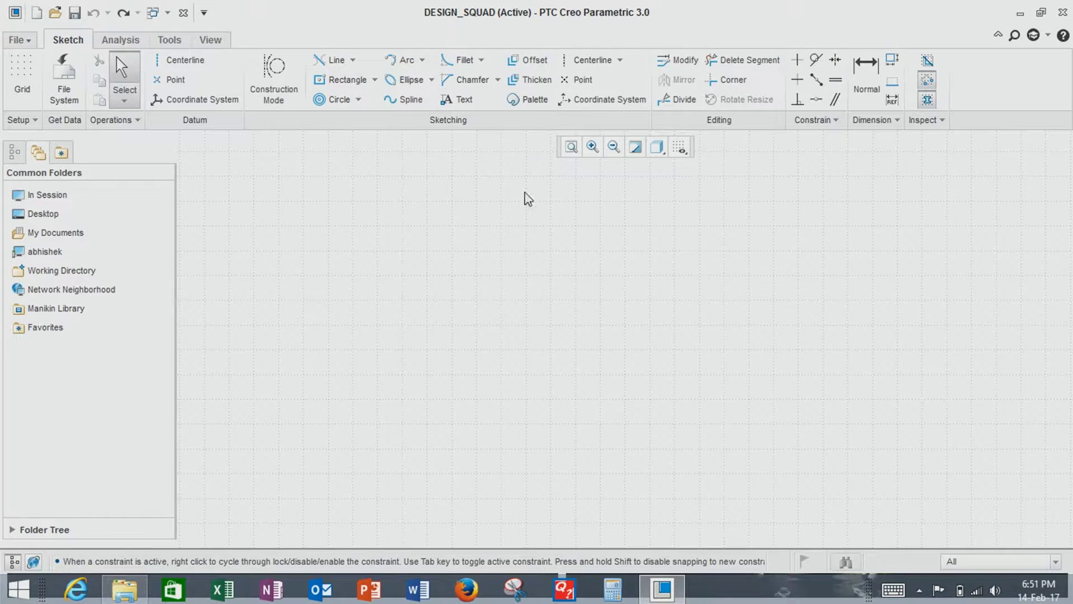
- Sketch a single horizontal line about 8.72 long with the Line Chain tool
left_click(355, 61)
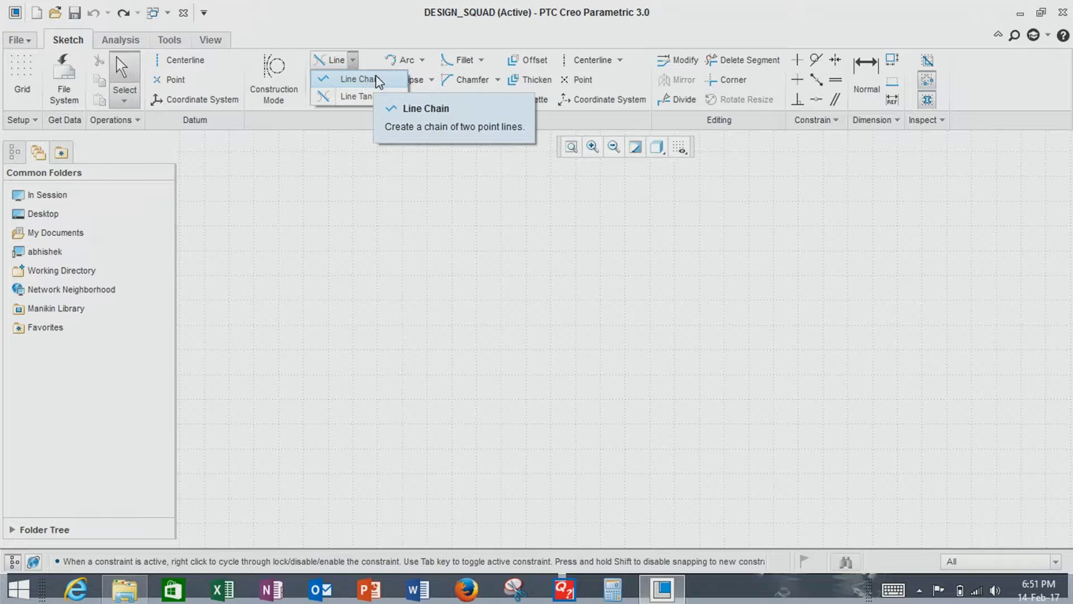
left_click(377, 80)
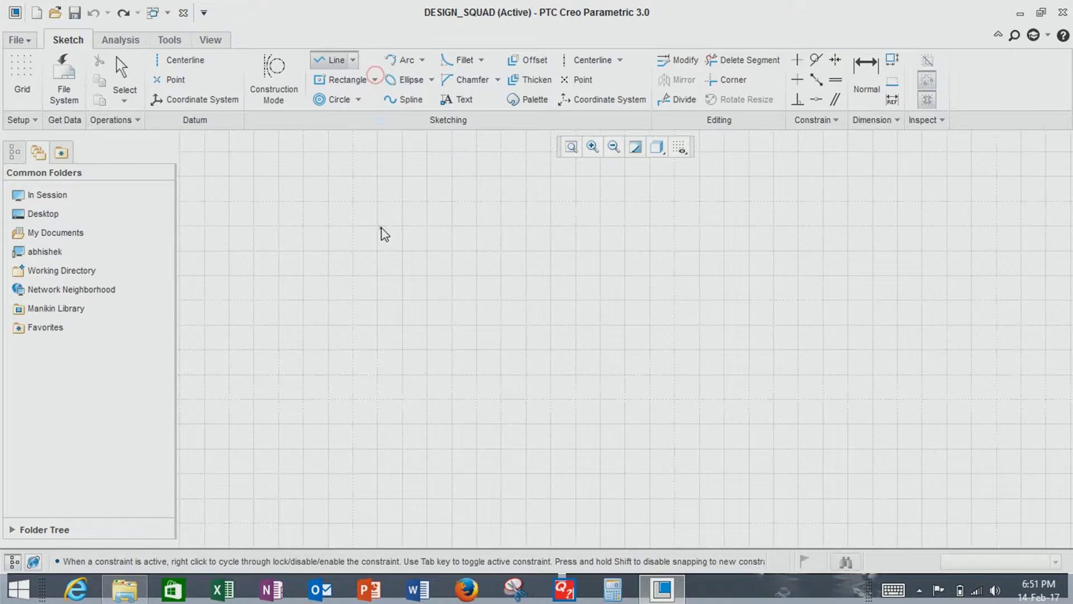
left_click(356, 251)
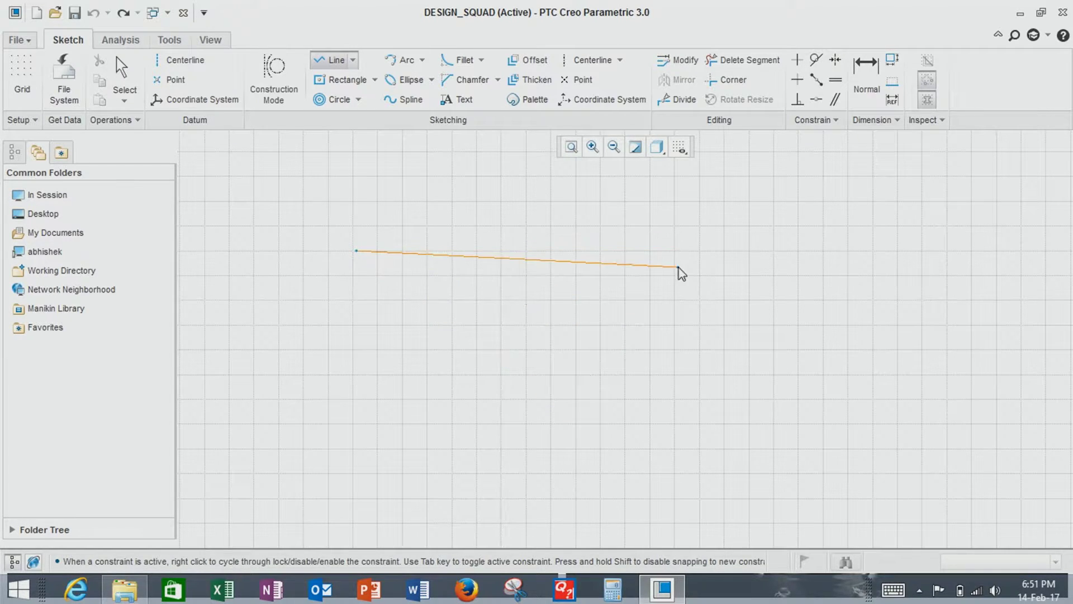
left_click(571, 250)
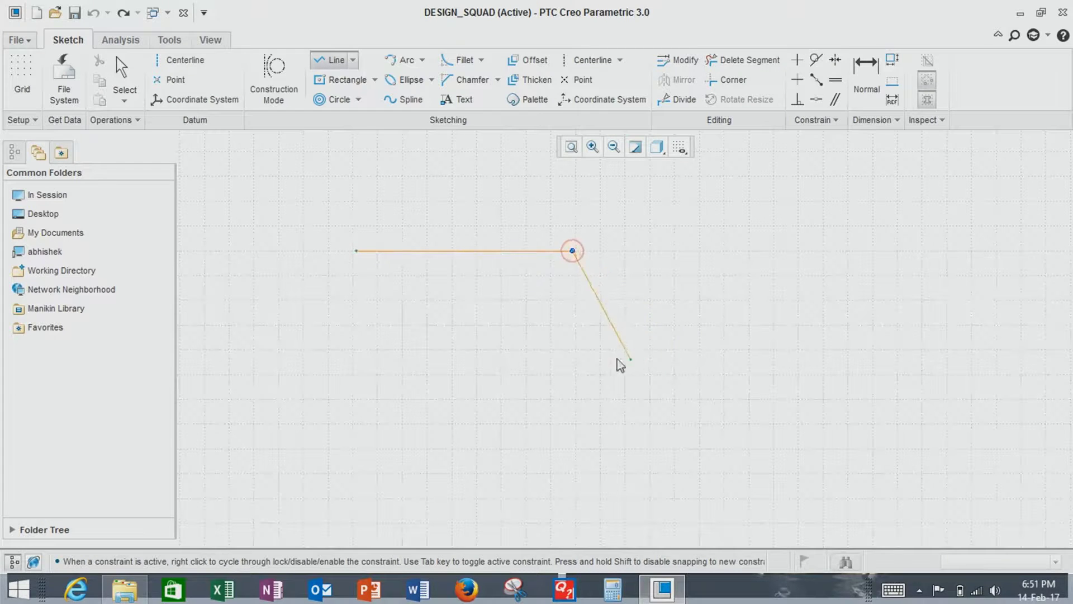
middle_click(459, 252)
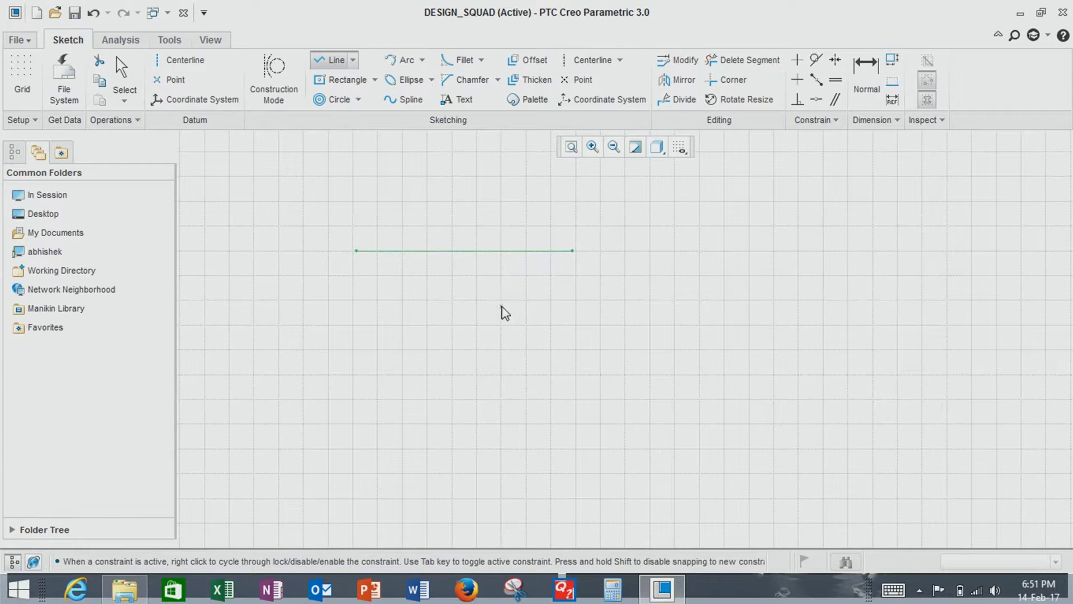
middle_click(545, 313)
- Set the horizontal line's length to 10 and undo both the length change and the line
double_click(443, 234)
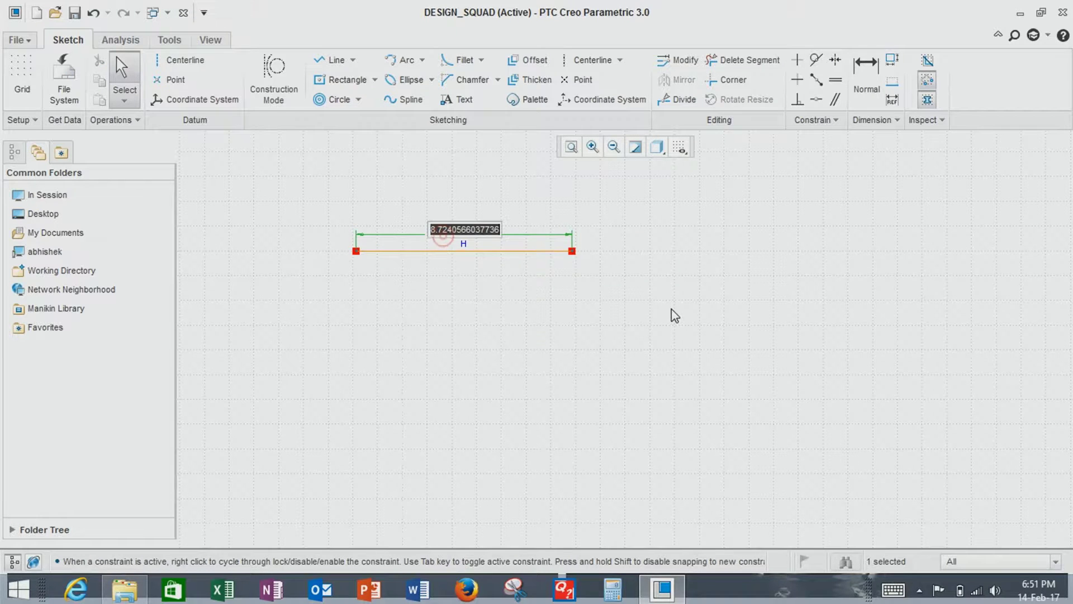
type("10")
key("Return")
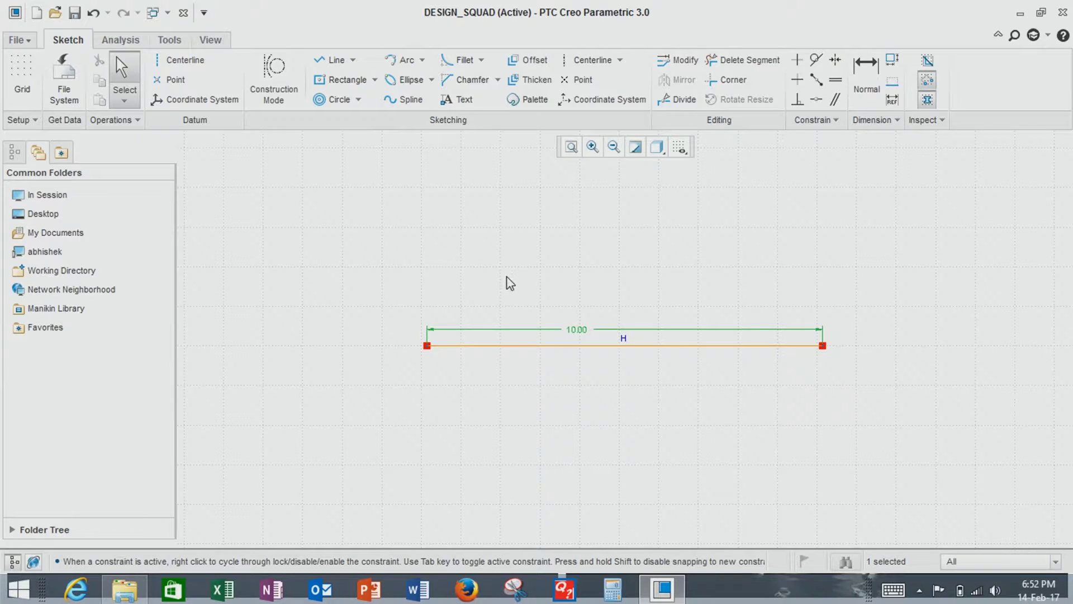
key("ctrl+z")
key("ctrl+z")
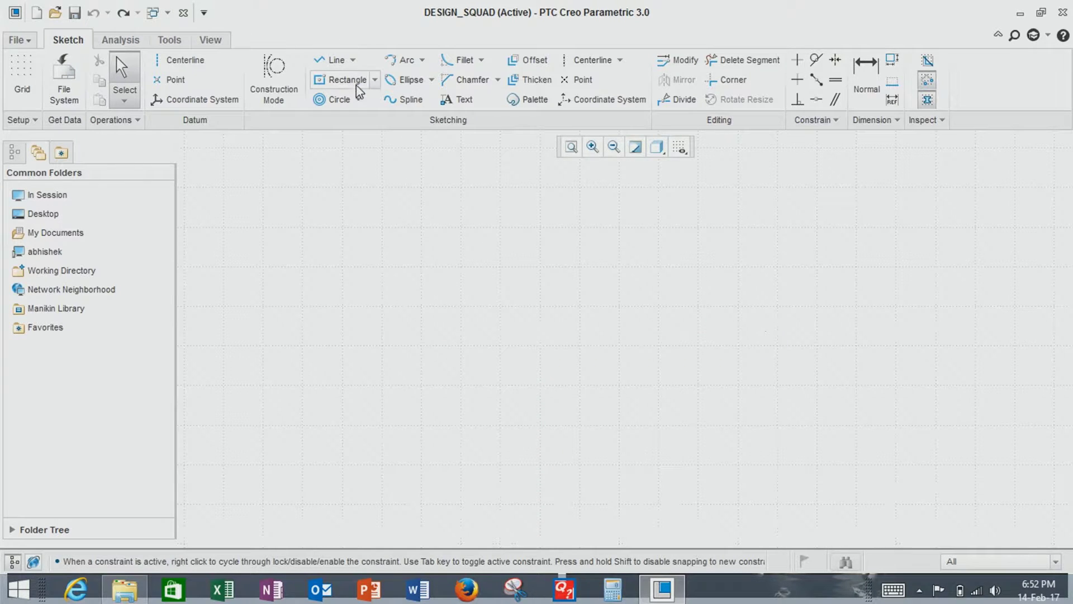
- Sketch two separate circles side by side, about 4.84 and 6.20 in diameter, with centers about 8.25 apart horizontally
left_click(354, 60)
left_click(354, 58)
left_click(359, 99)
left_click(358, 117)
left_click(317, 260)
left_click(399, 311)
left_click(733, 354)
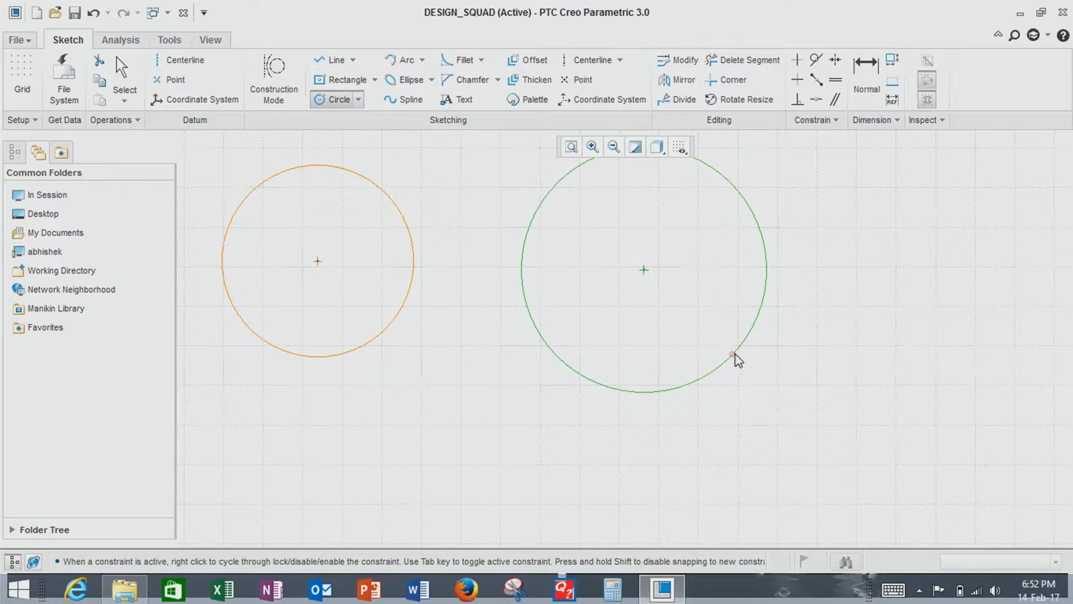
middle_click(893, 379)
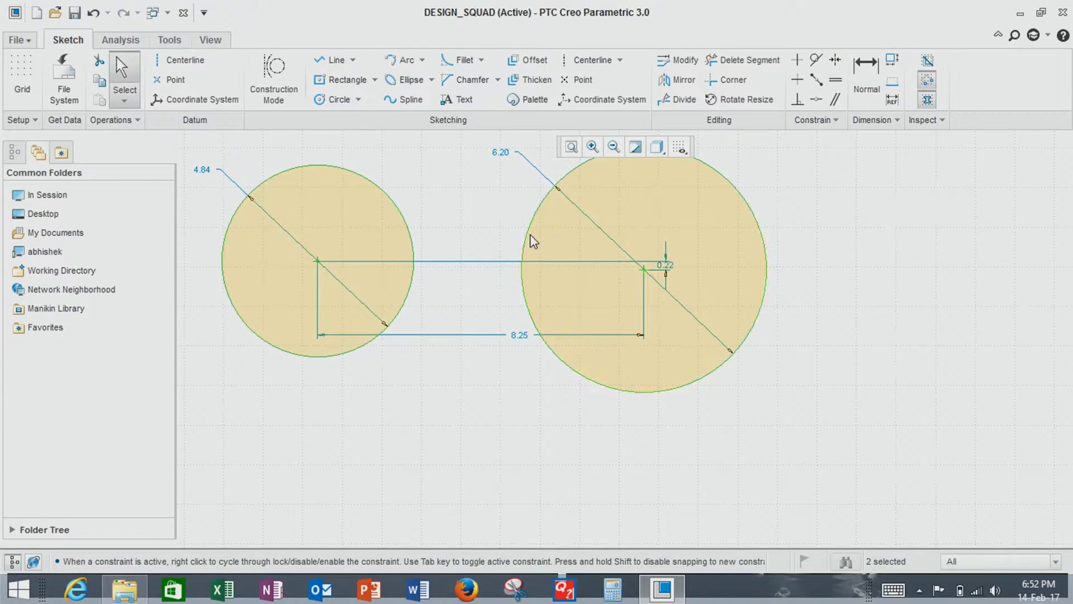
- Draw a tangent line about 8.22 long joining the lower sides of the two circles
left_click(353, 60)
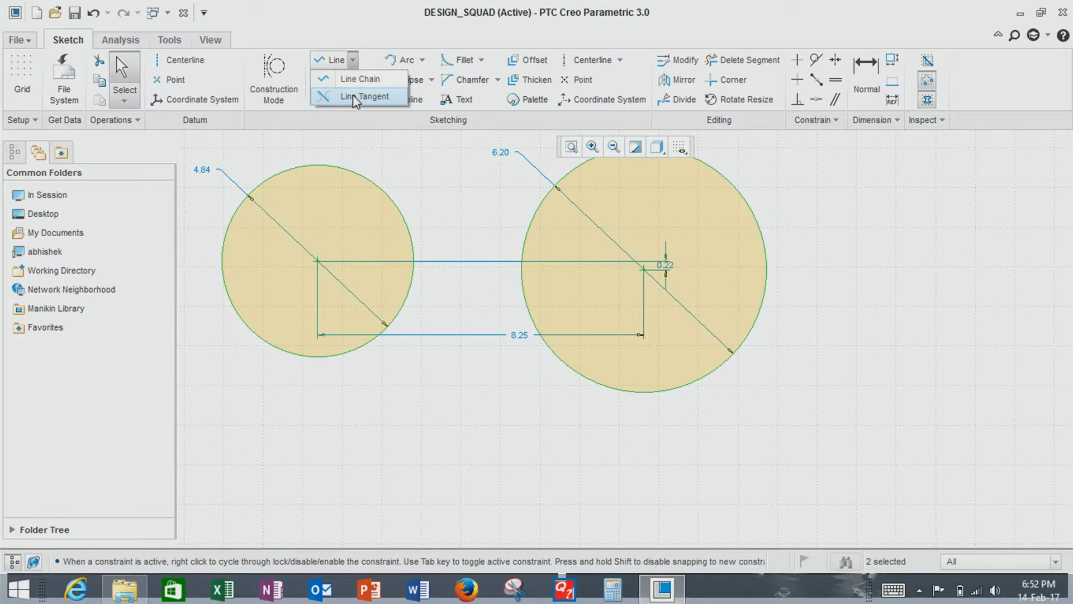
left_click(354, 97)
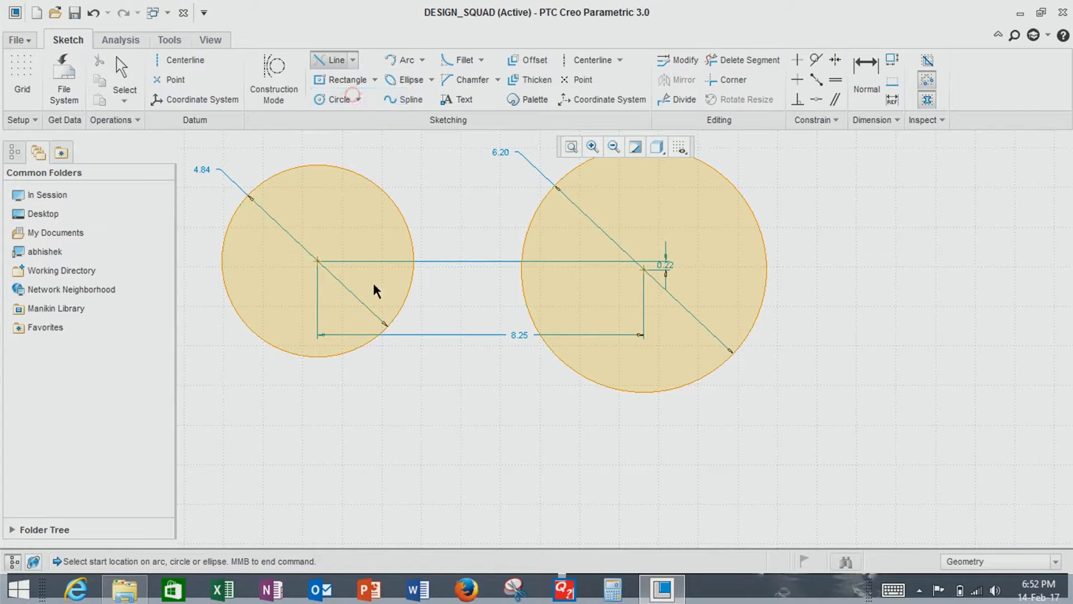
left_click(325, 354)
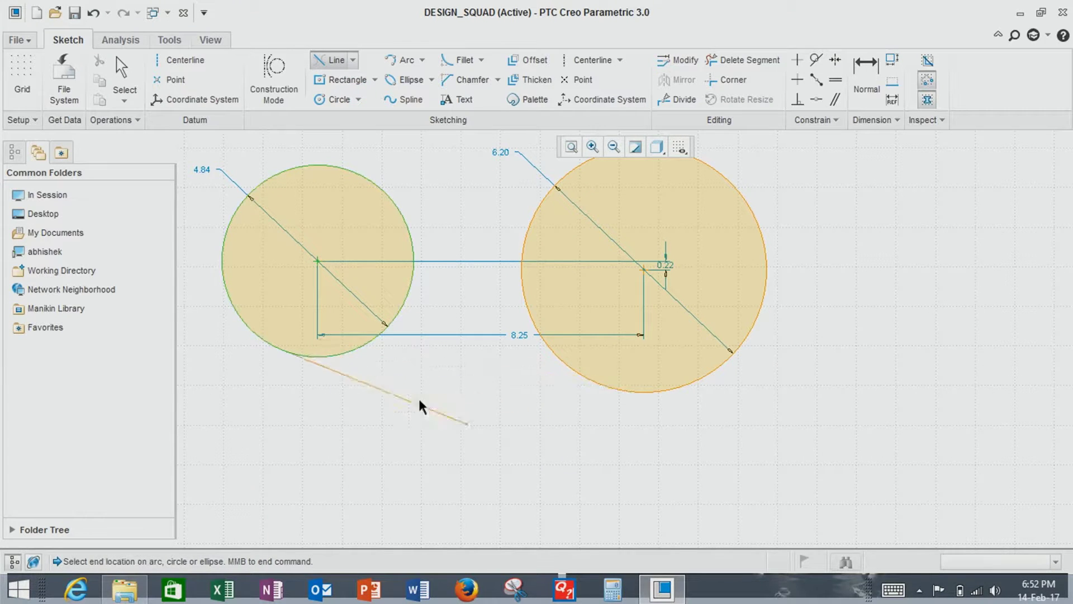
left_click(629, 391)
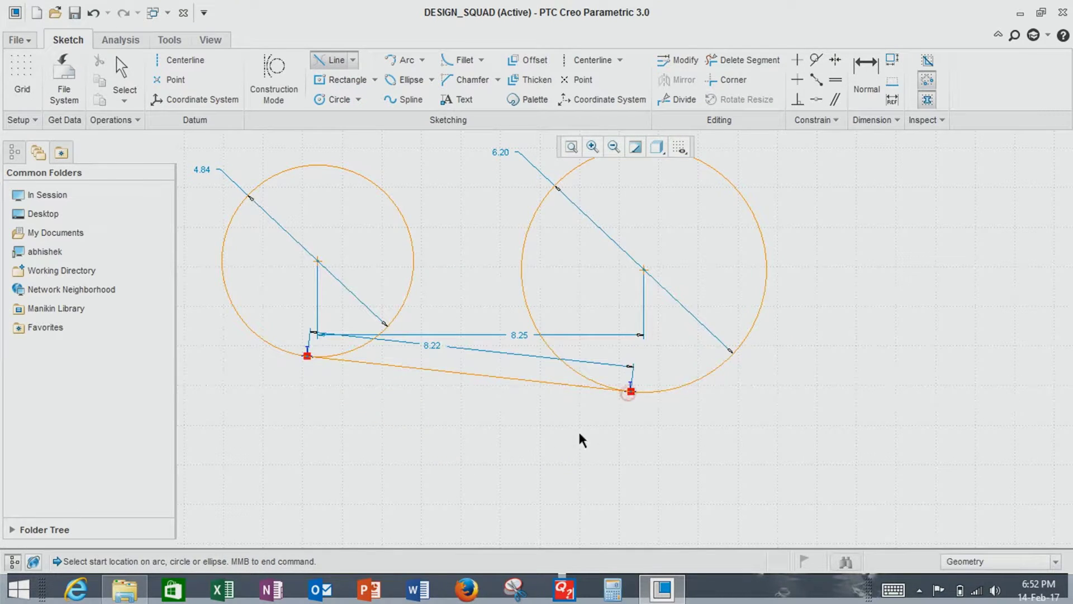
middle_click(449, 438)
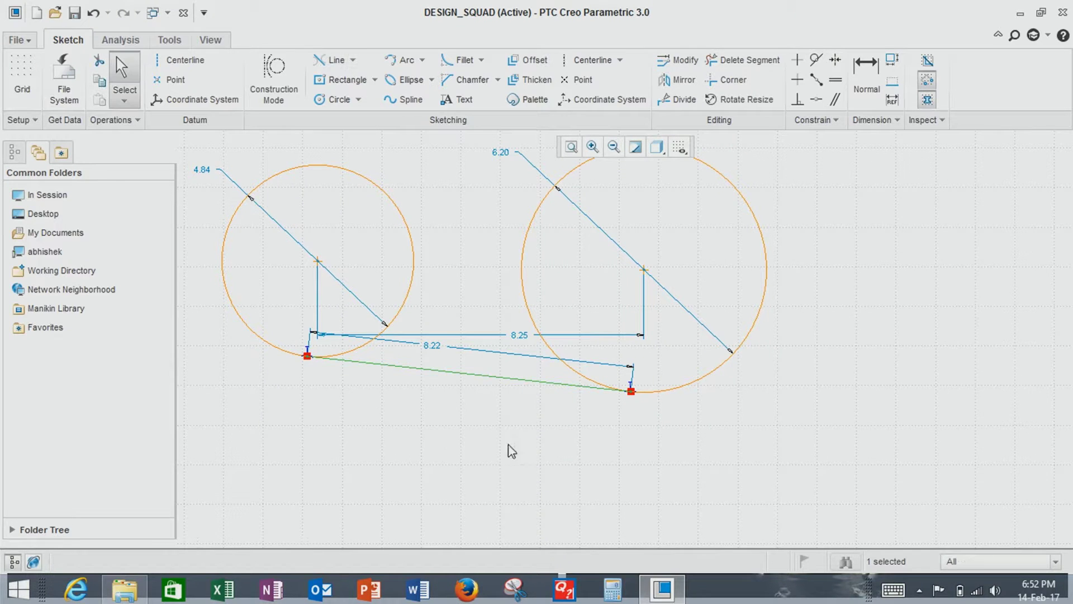
- Set the tangent line's length to 10
double_click(435, 347)
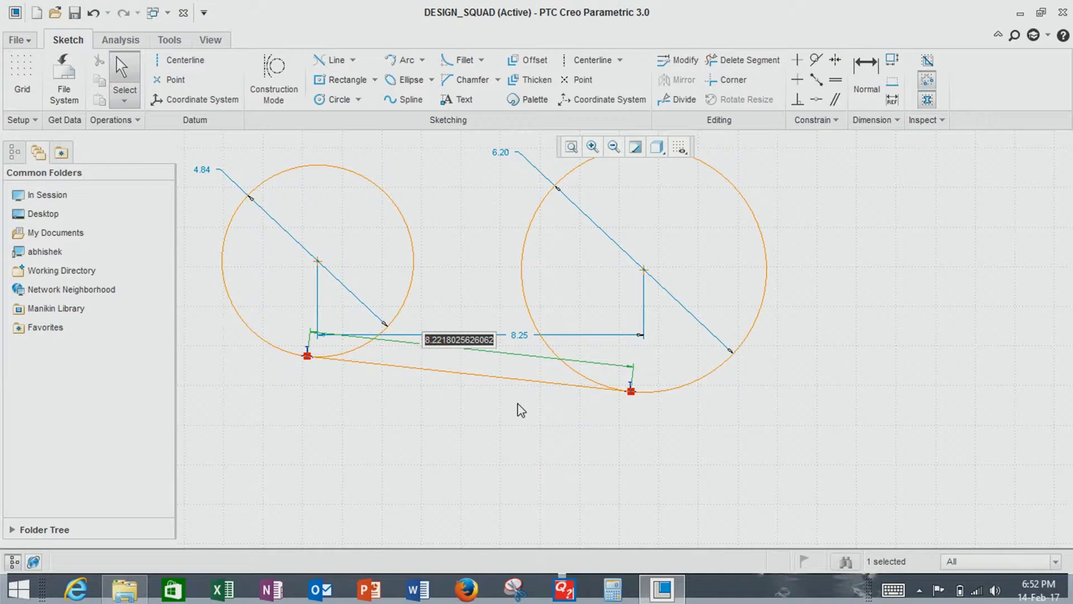
type("10")
key("Return")
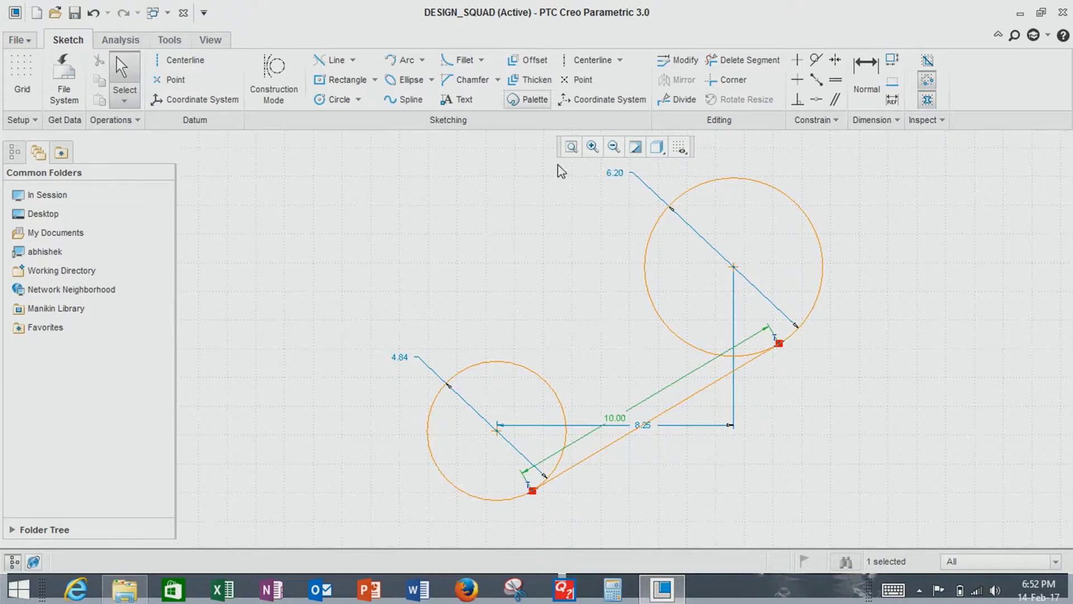
- Undo the tangent line and both circles to clear the sketch
left_click(374, 80)
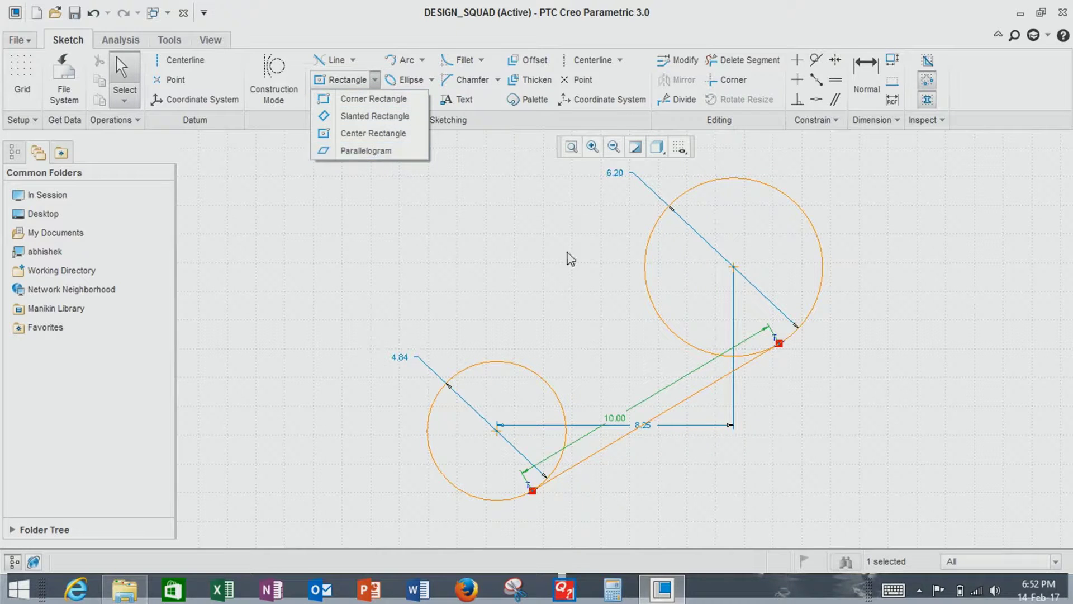
left_click(388, 297)
key("ctrl+z")
key("ctrl+z")
key("ctrl+z")
- Sketch a corner rectangle about 11.85 wide and 6.64 high
left_click(361, 79)
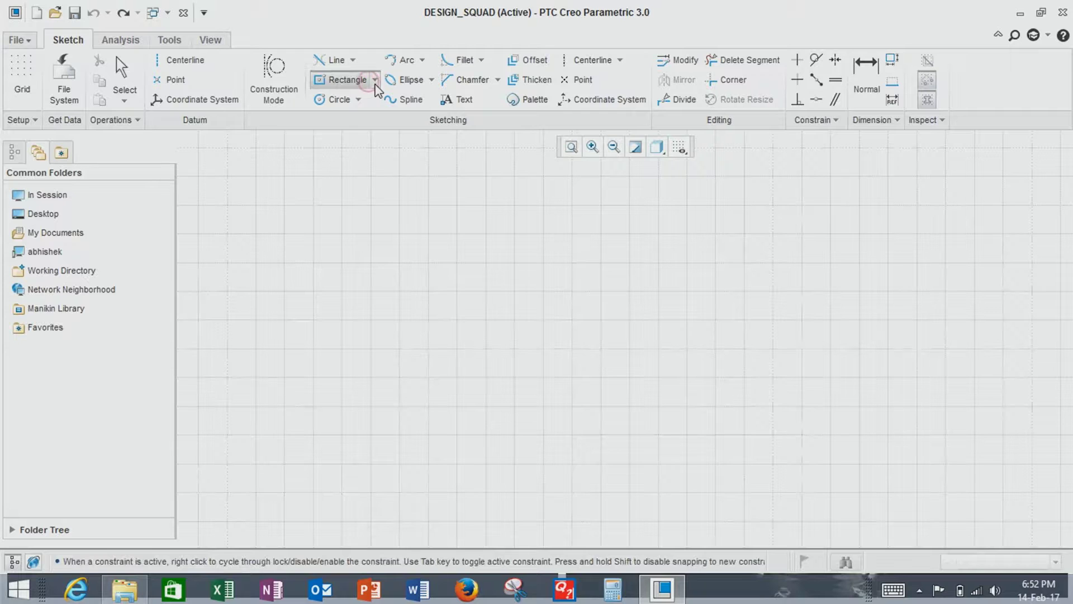
left_click(374, 80)
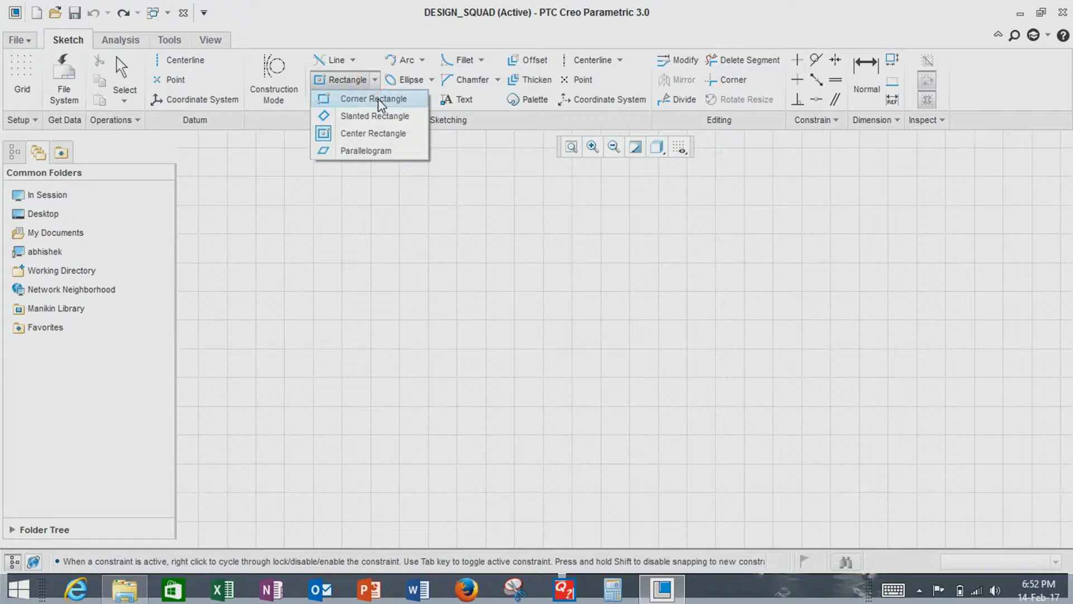
left_click(378, 98)
left_click(364, 233)
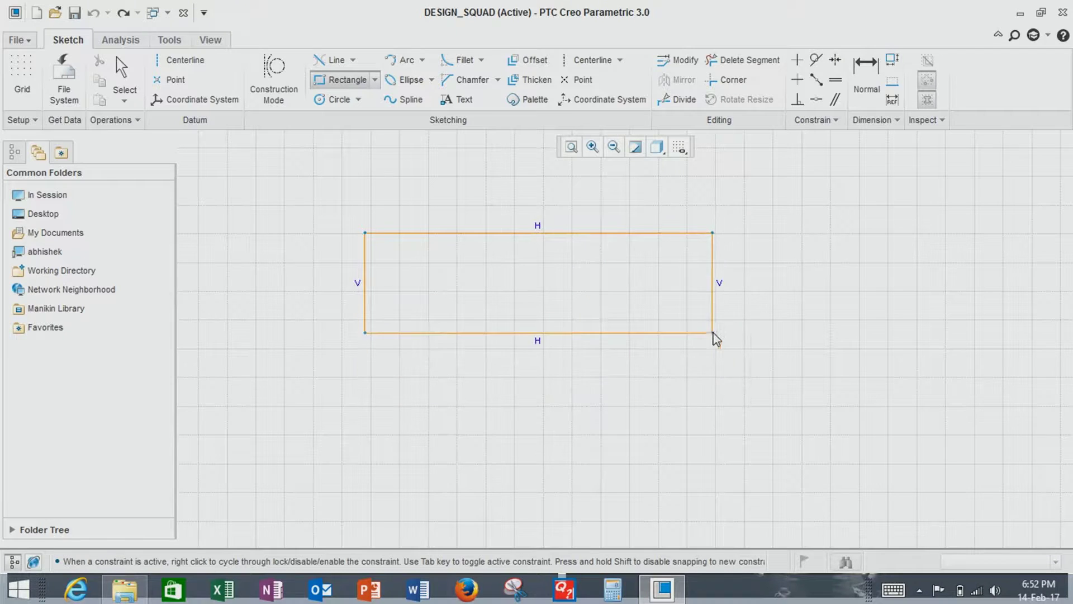
left_click(704, 423)
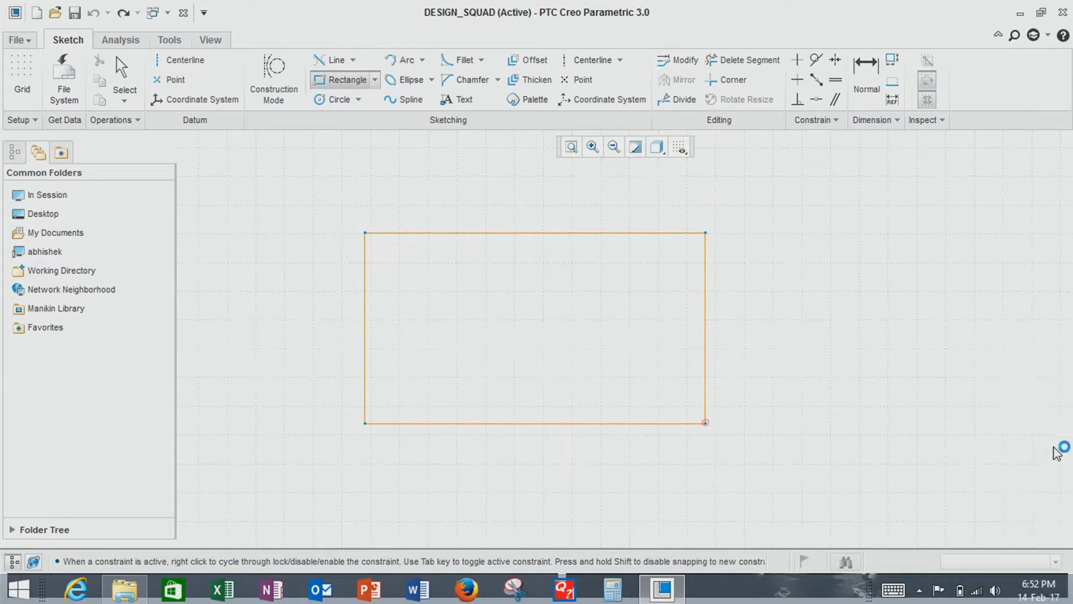
middle_click(920, 331)
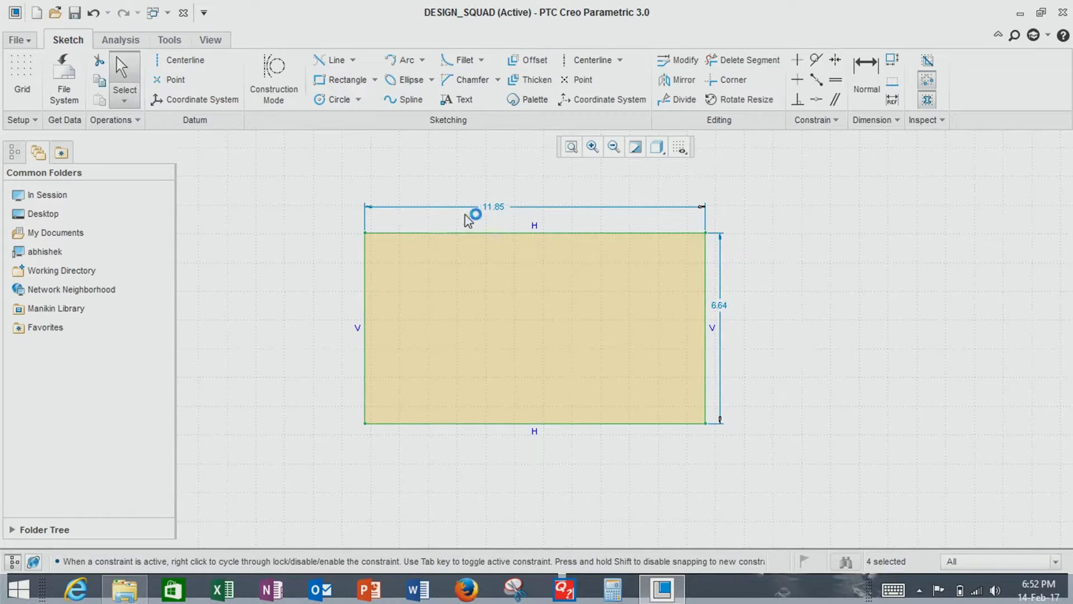
- Try to edit the corner rectangle's width dimension, and delete the rectangle
double_click(500, 205)
left_click(495, 205)
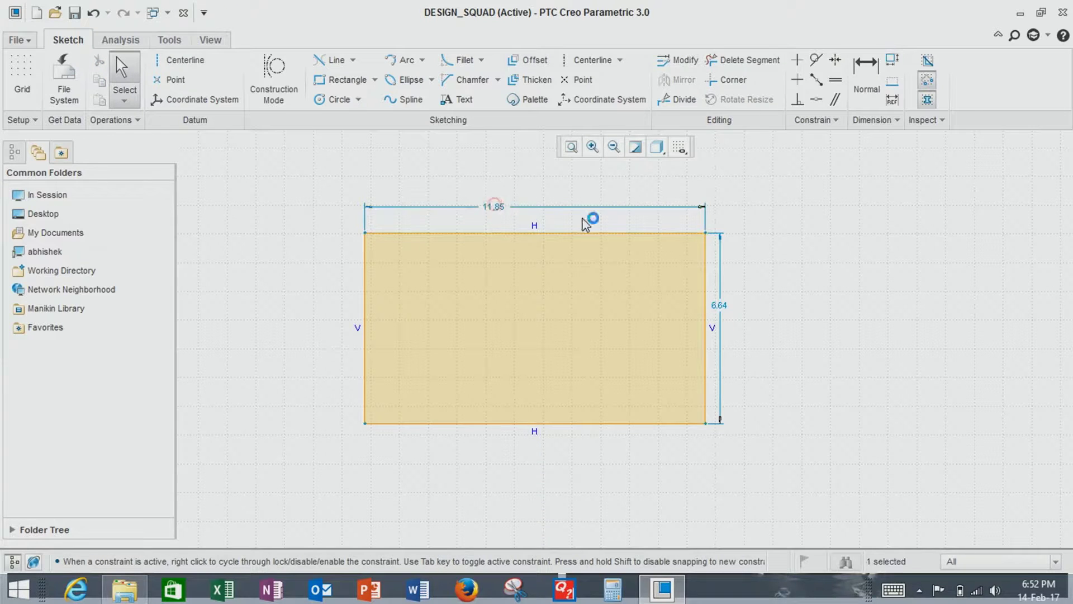
middle_click(924, 297)
key("Delete")
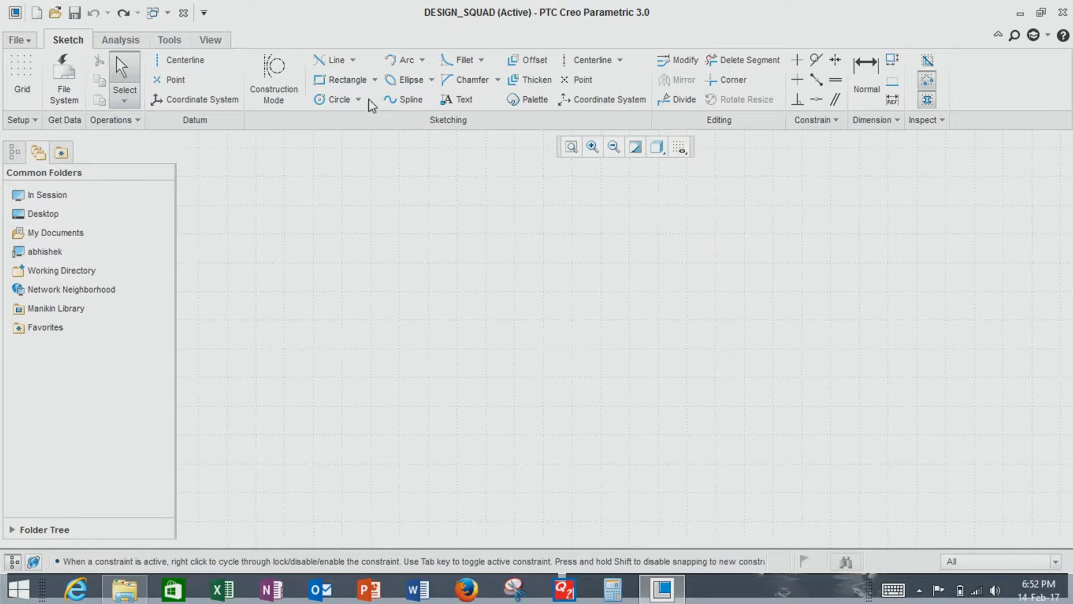
- Sketch a slanted rectangle whose long sides run diagonally from upper right to lower left, and undo it
left_click(375, 80)
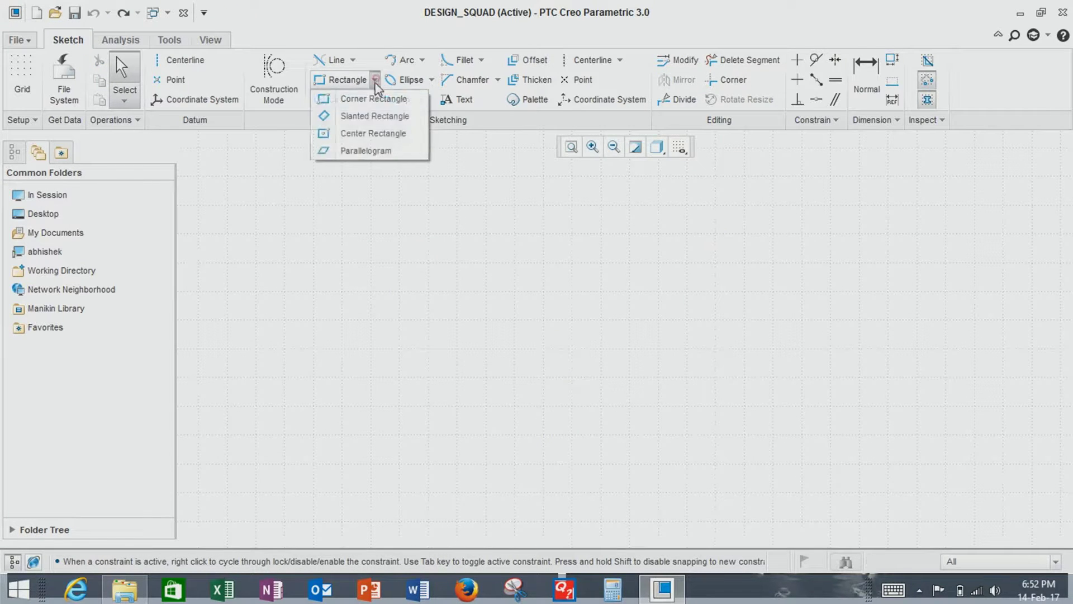
left_click(376, 116)
left_click(588, 239)
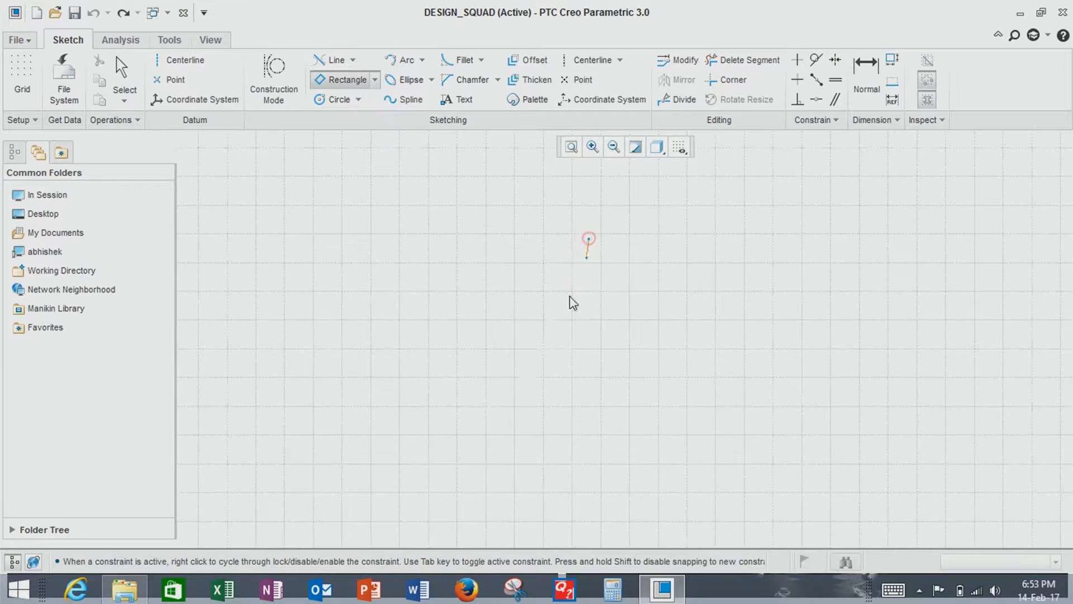
left_click(461, 383)
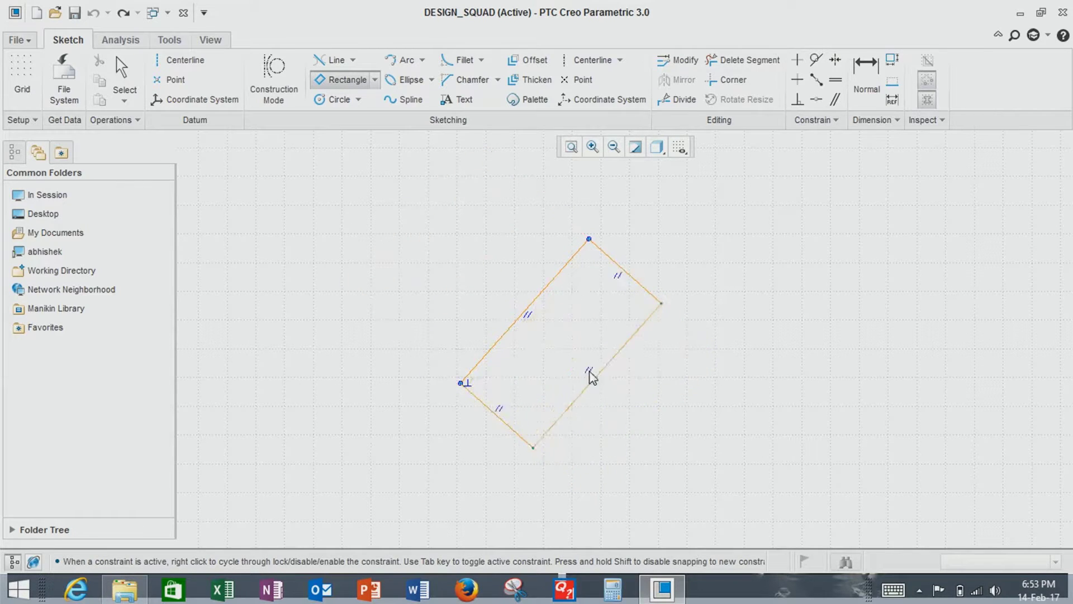
left_click(589, 370)
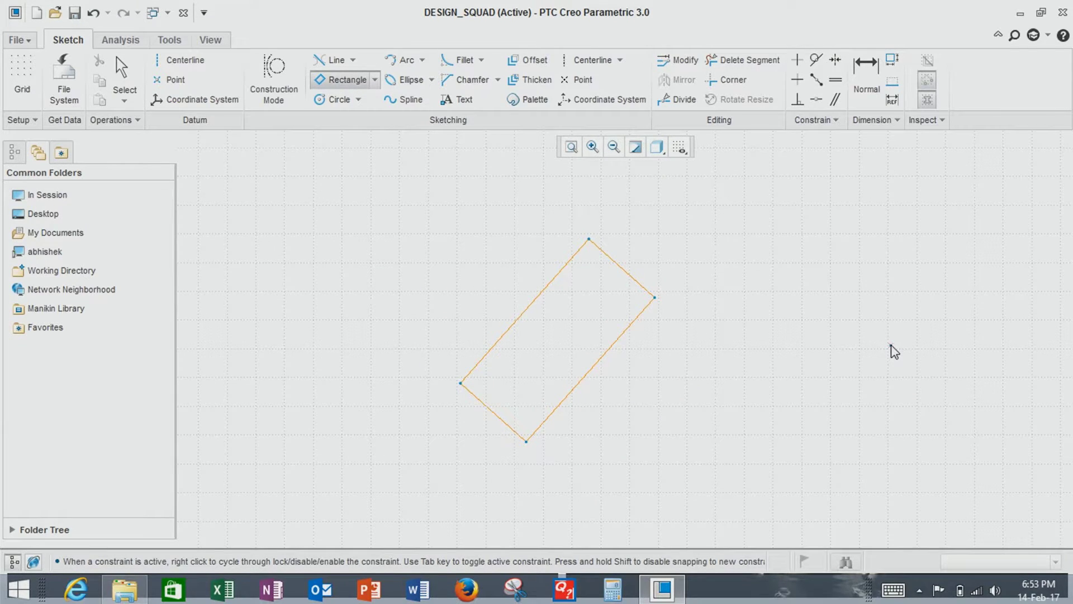
key("ctrl+z")
- Sketch a center rectangle about 14.15 wide and 6.47 high
left_click(374, 79)
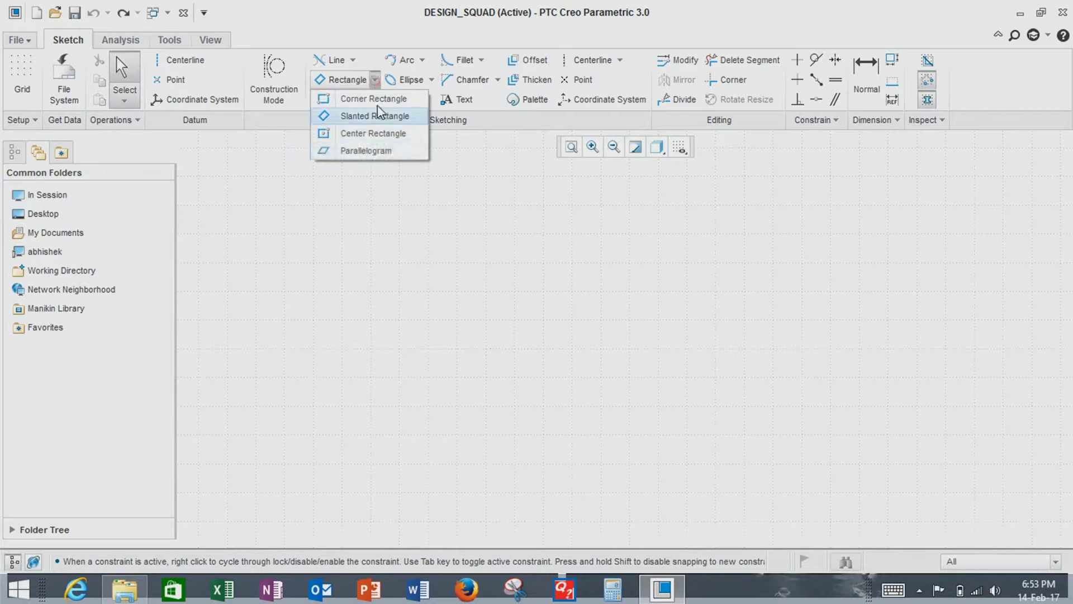
left_click(370, 134)
left_click(500, 285)
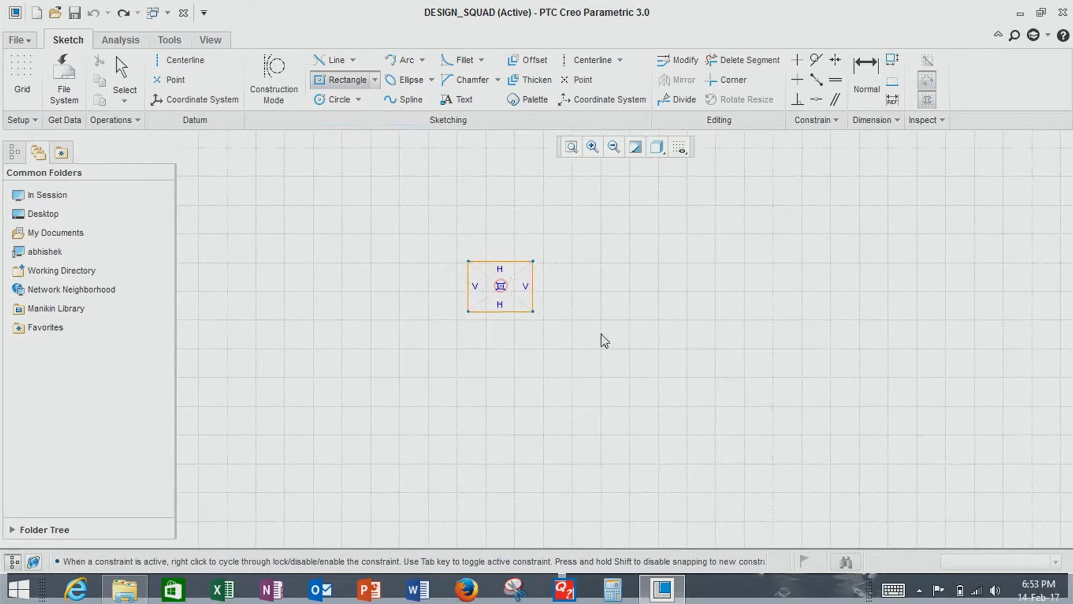
left_click(702, 376)
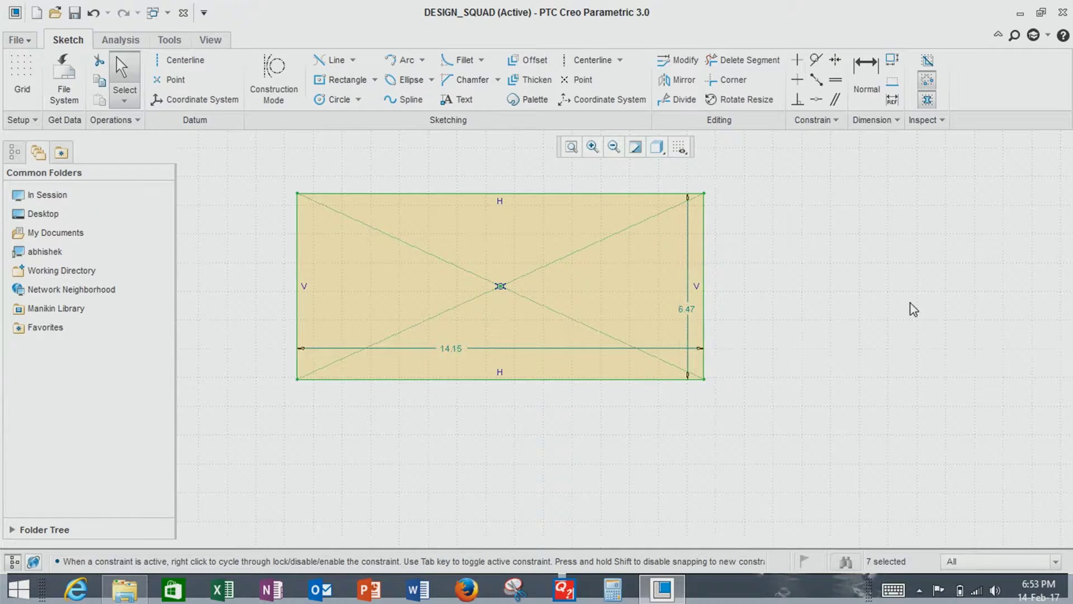
- Open the center rectangle's height dimension for editing, and undo the rectangle
double_click(694, 317)
left_click(828, 330)
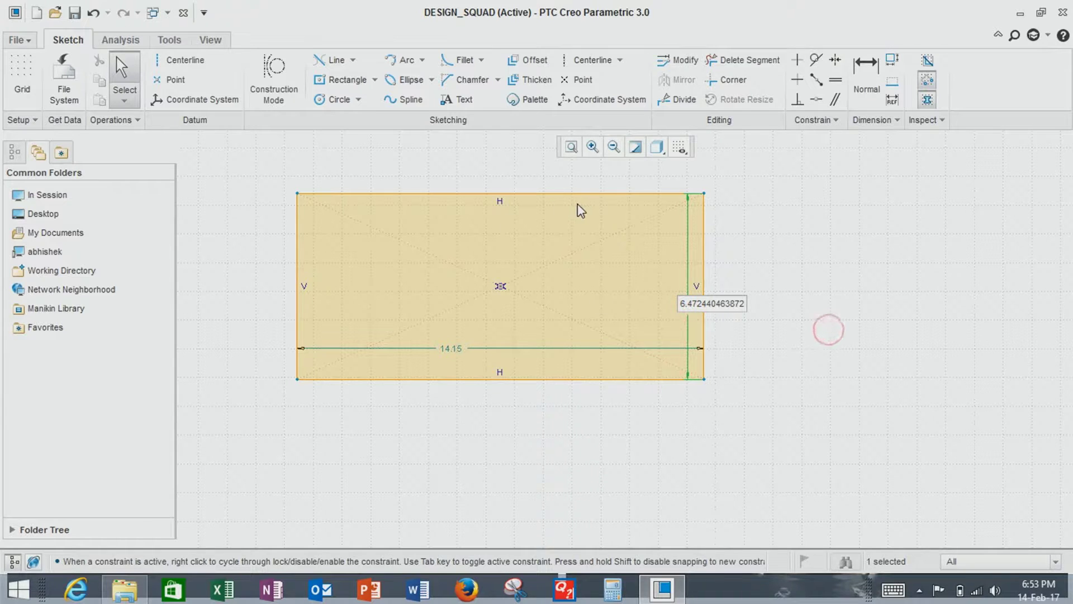
key("ctrl+z")
- Sketch a parallelogram with horizontal upper and lower sides, and undo it
left_click(378, 82)
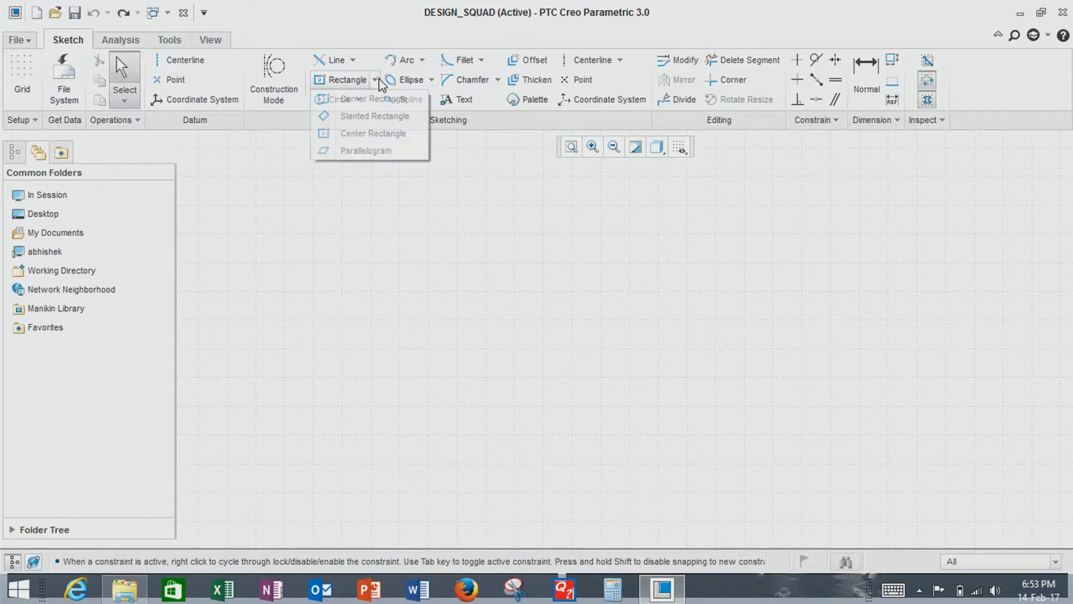
left_click(385, 150)
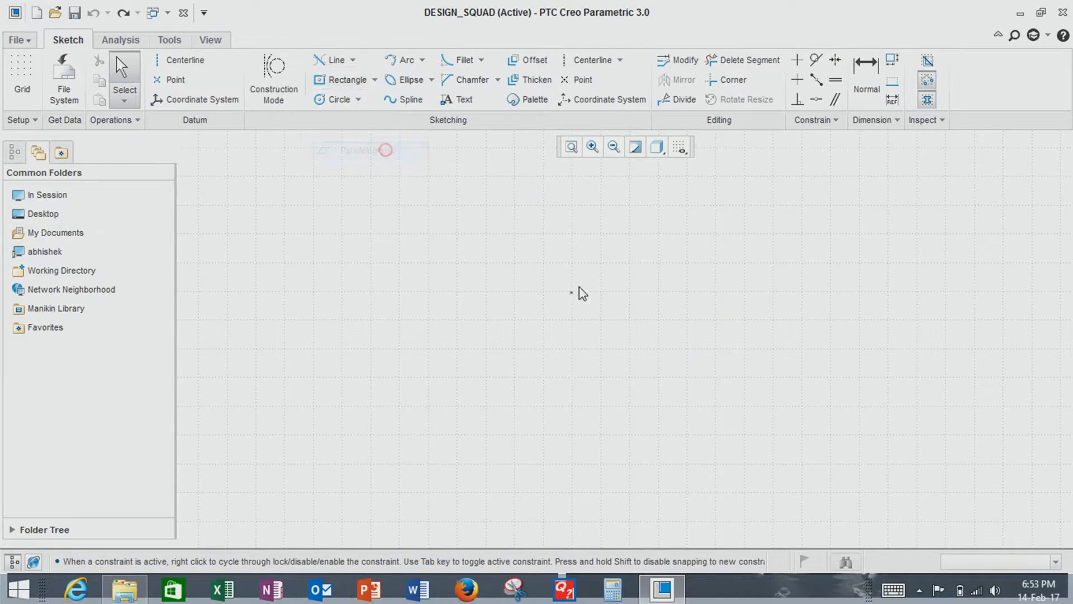
left_click(598, 265)
left_click(510, 401)
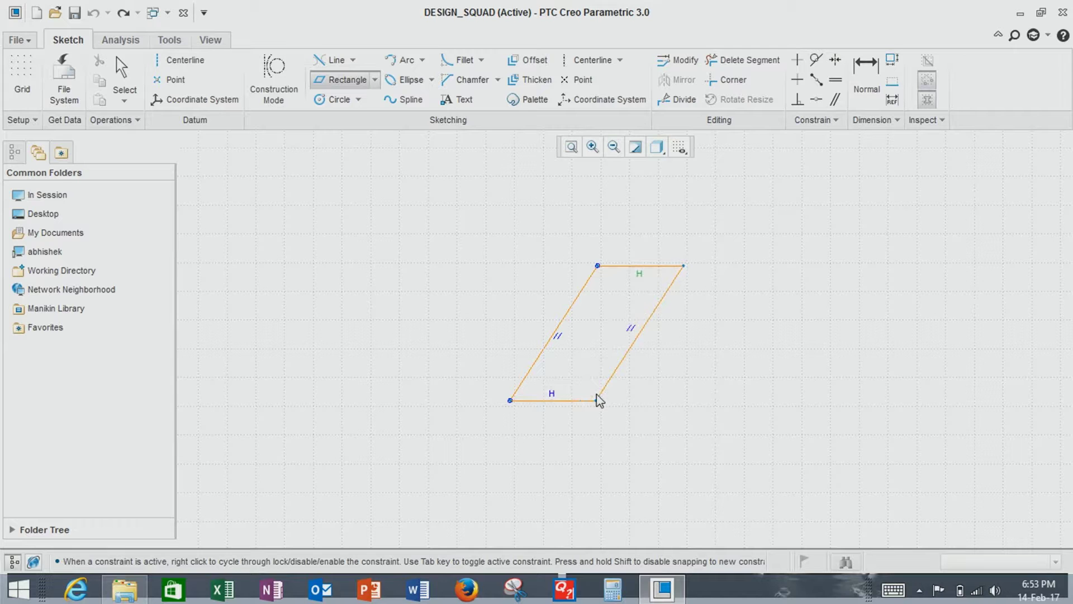
left_click(598, 401)
middle_click(506, 342)
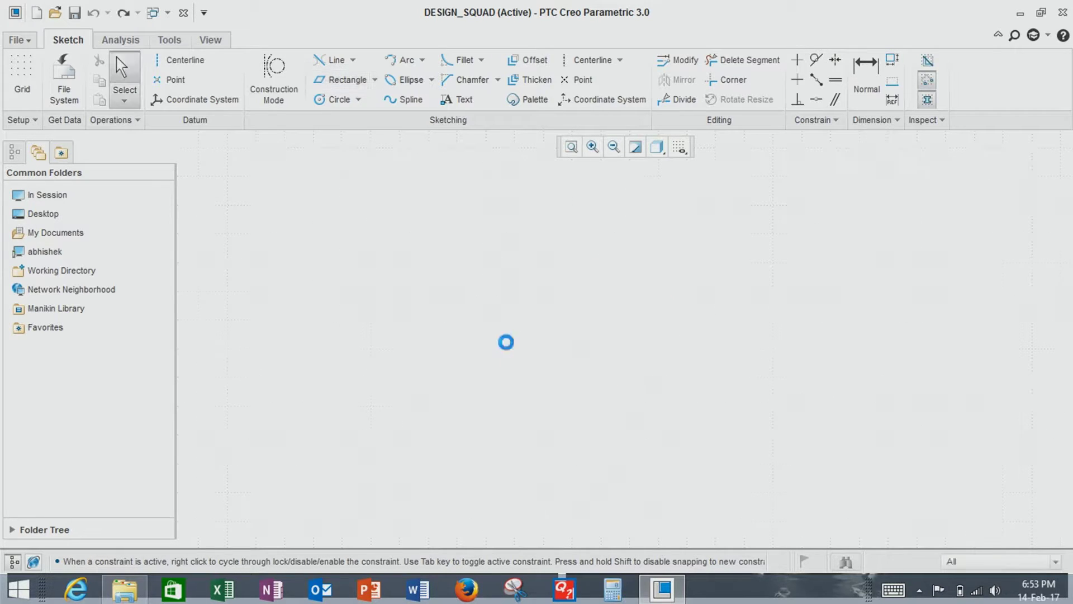
- Sketch a center-and-point circle about 11.13 in diameter, and undo it
left_click(358, 99)
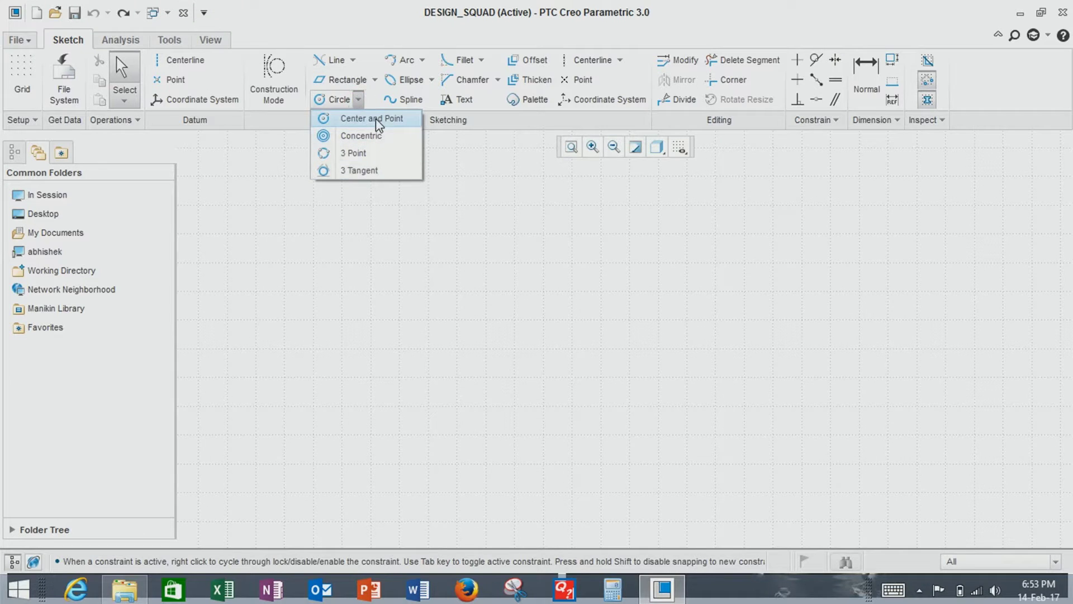
left_click(347, 125)
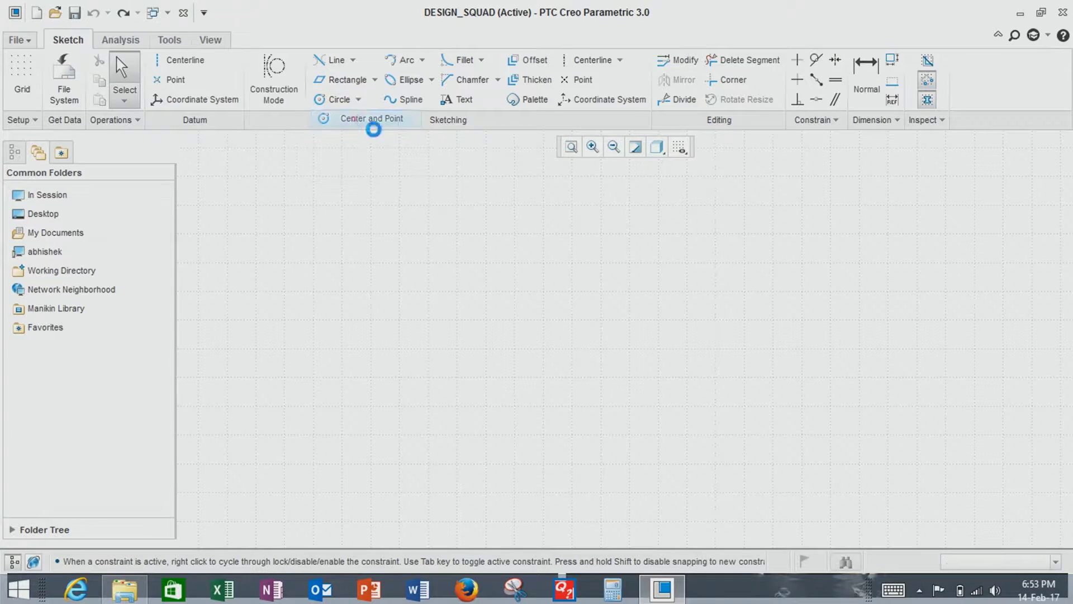
left_click(519, 310)
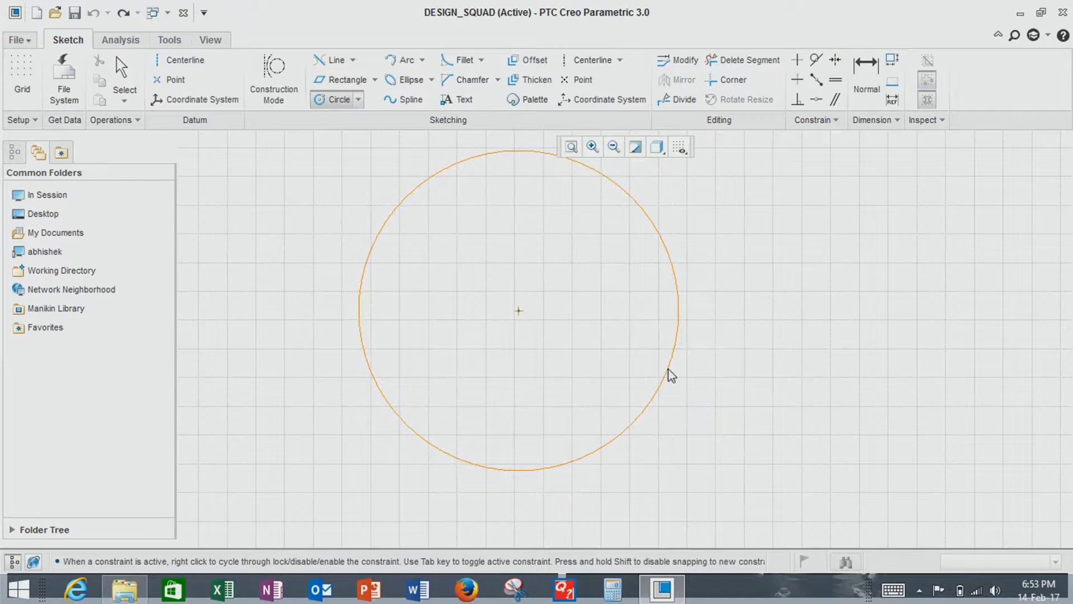
left_click(668, 370)
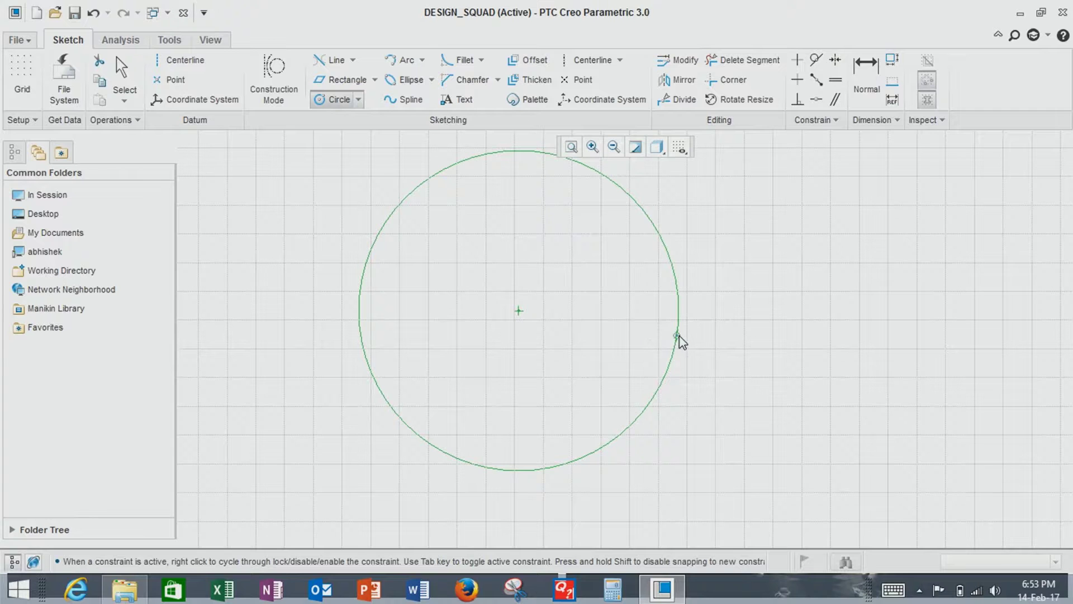
middle_click(809, 377)
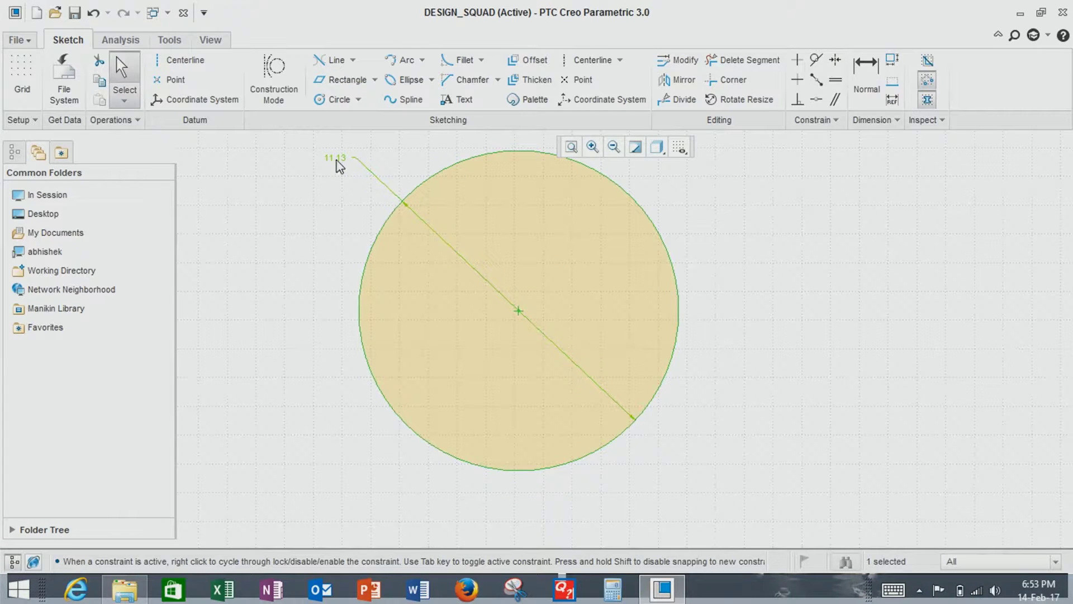
key("ctrl+z")
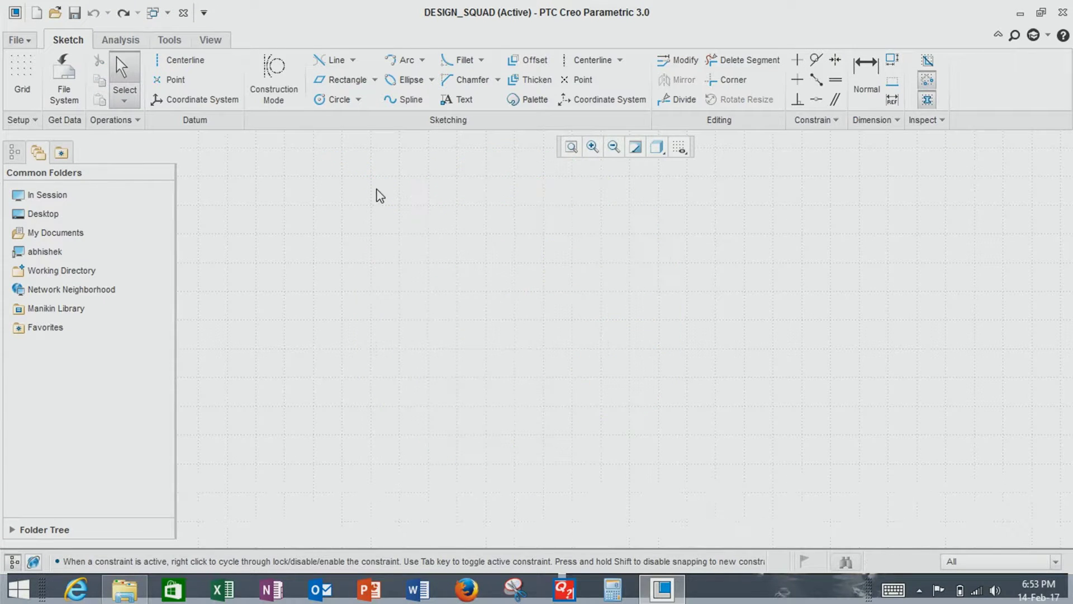
- Sketch a center-and-point circle about 6.48 in diameter near the middle of the sketch
left_click(359, 99)
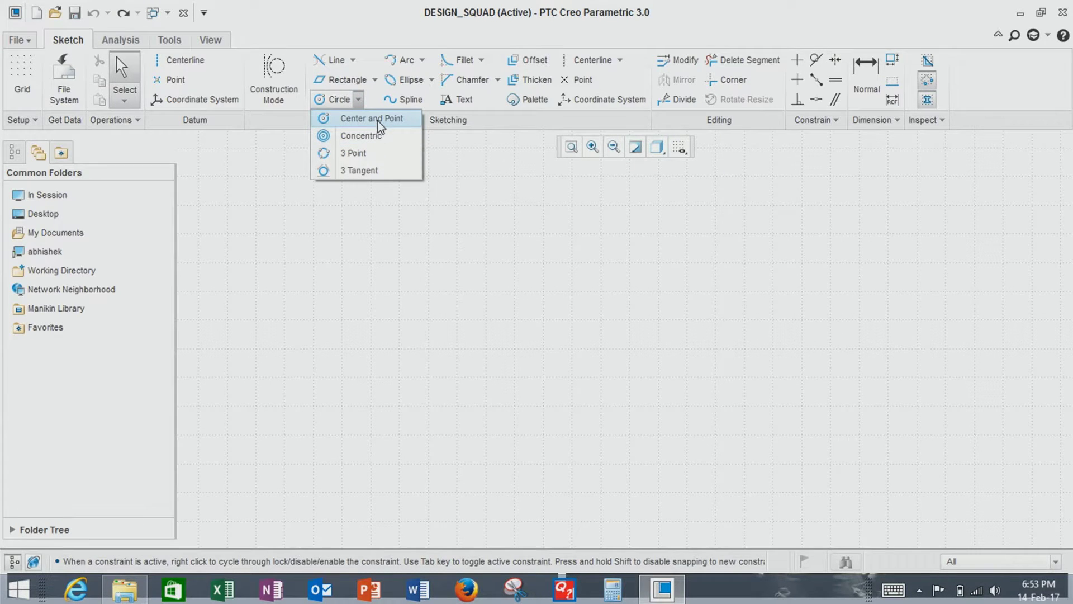
left_click(378, 120)
left_click(530, 324)
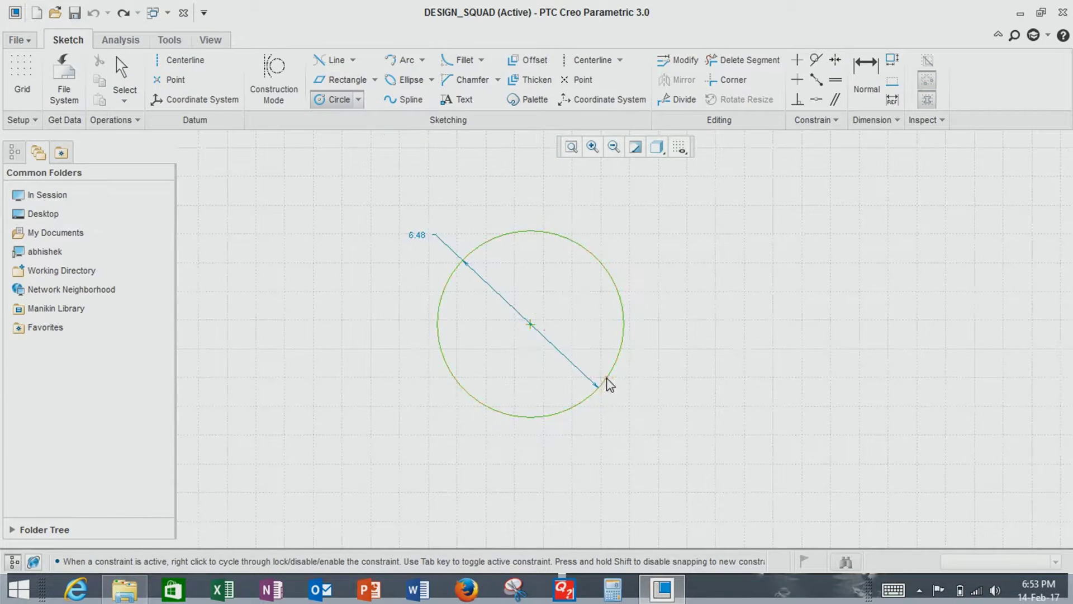
left_click(608, 382)
middle_click(692, 383)
- Add a concentric circle about 11.17 in diameter around the existing circle
left_click(359, 100)
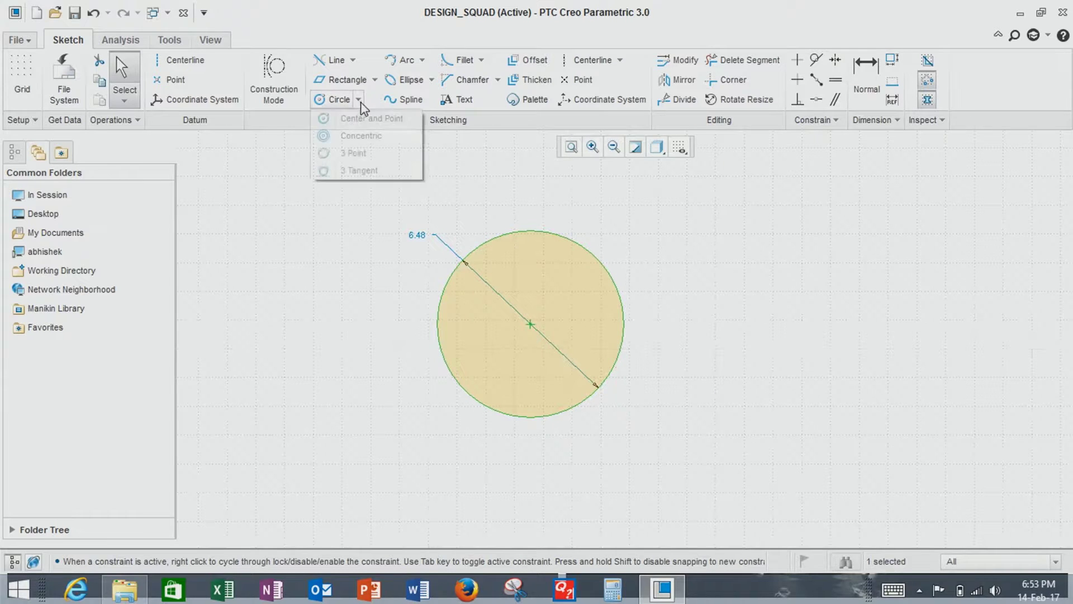
left_click(361, 136)
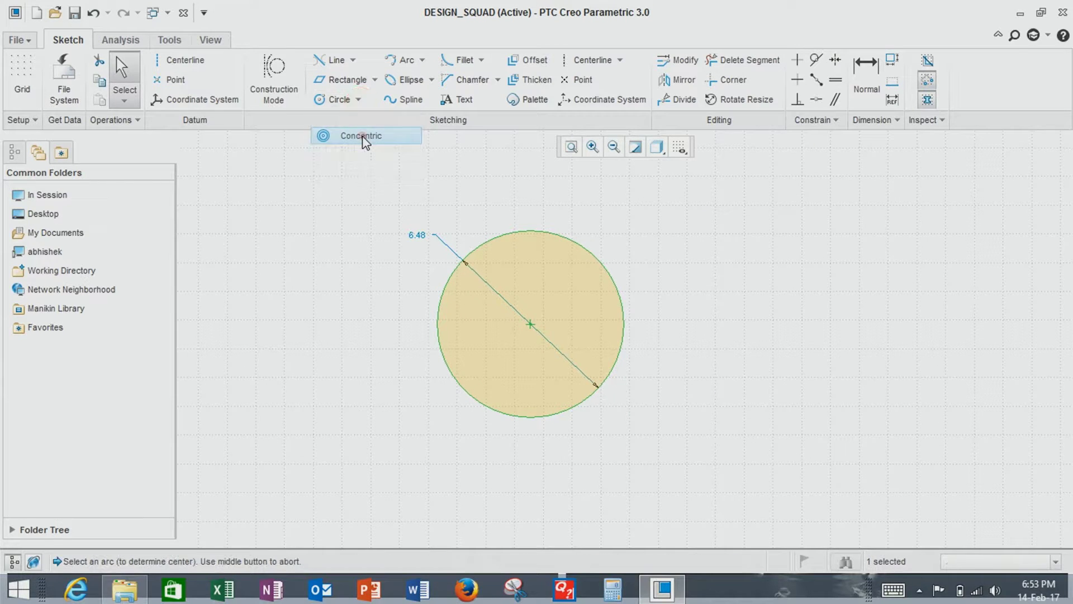
left_click(528, 319)
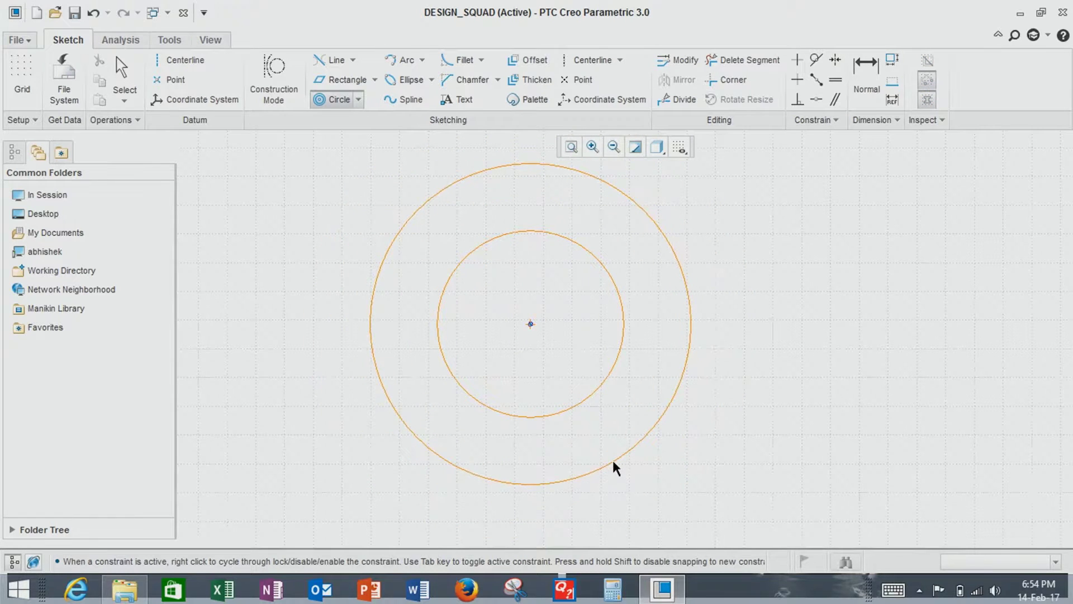
left_click(613, 463)
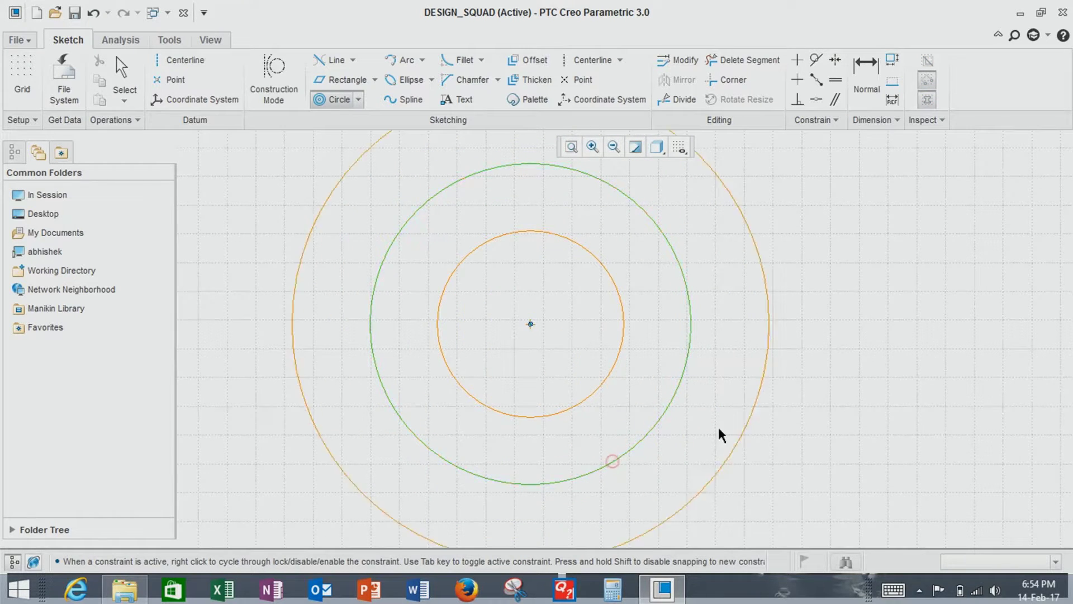
middle_click(847, 443)
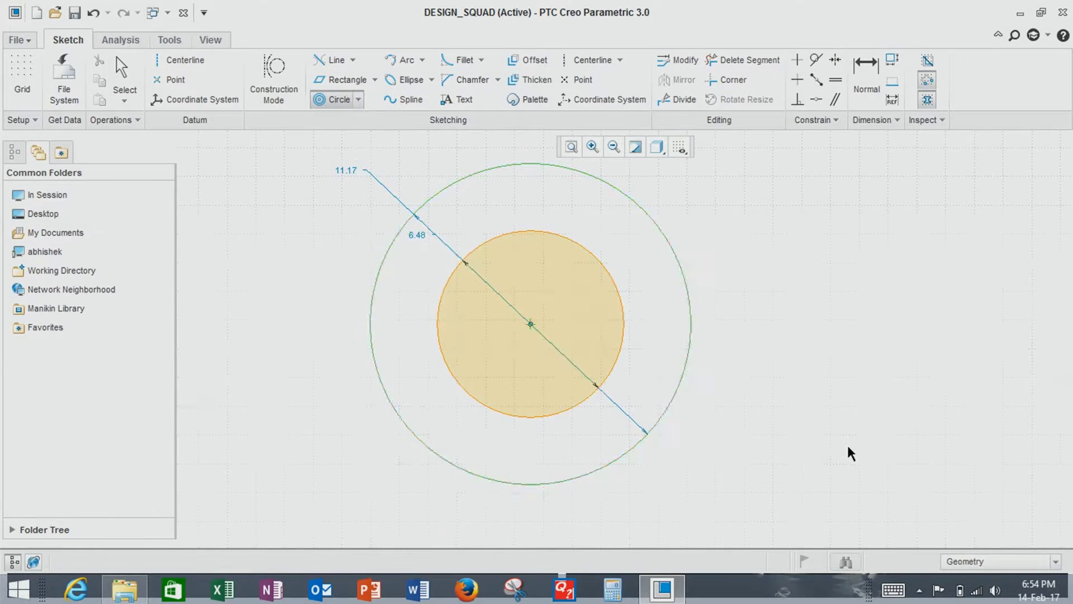
- Sketch three separate sloping lines: two short ones apart in the upper part of the sketch and a longer one below them
left_click(359, 99)
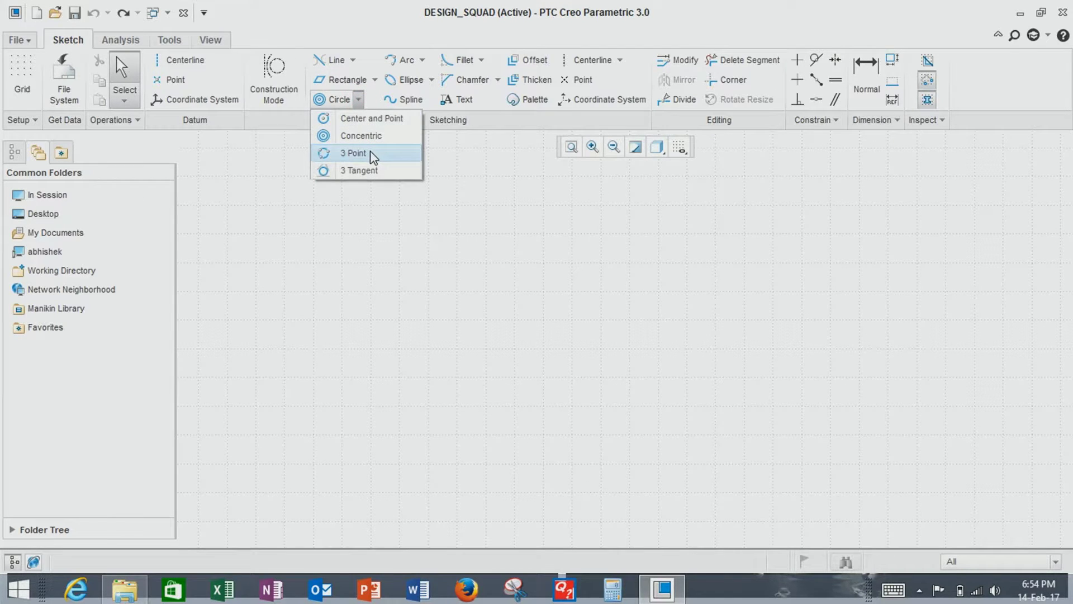
left_click(352, 60)
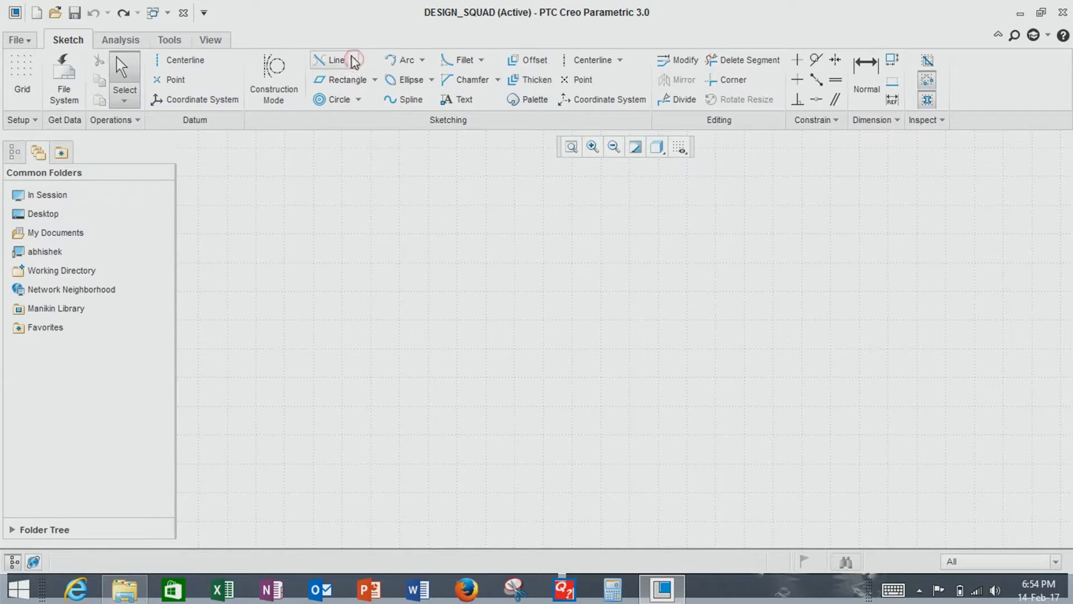
left_click(354, 77)
left_click(363, 313)
left_click(494, 247)
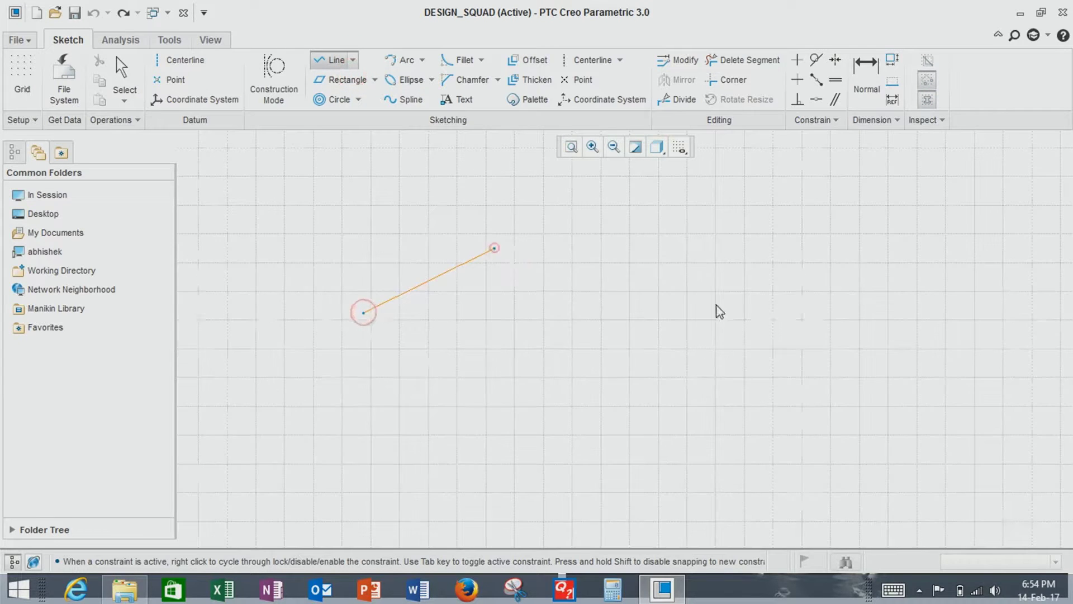
left_click(705, 277)
left_click(812, 344)
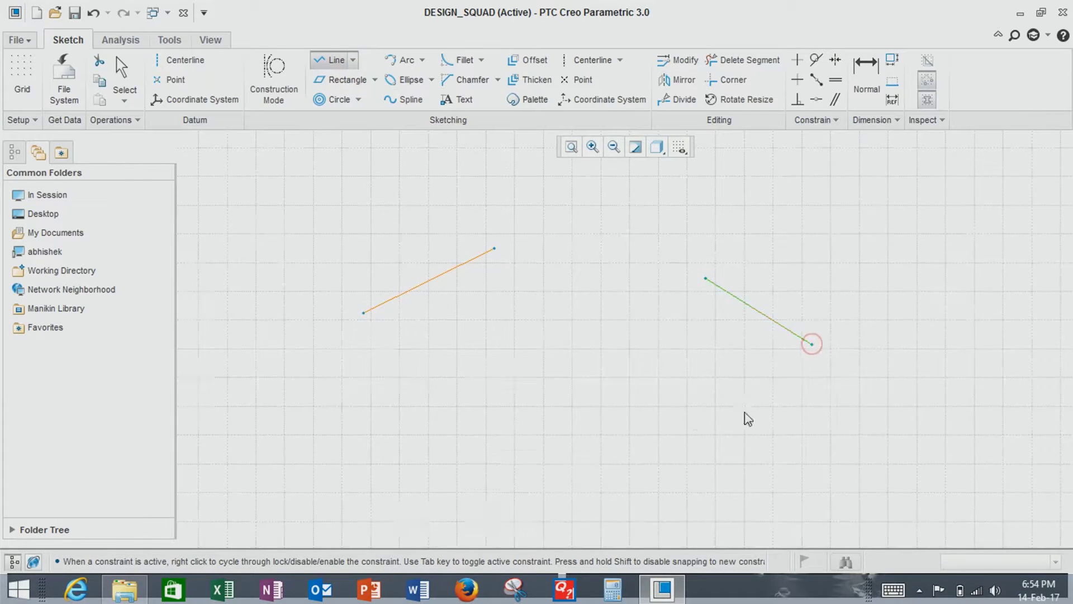
left_click(448, 436)
left_click(723, 474)
middle_click(677, 327)
- Sketch a 3-point circle that passes through one point on each of the three lines
left_click(363, 102)
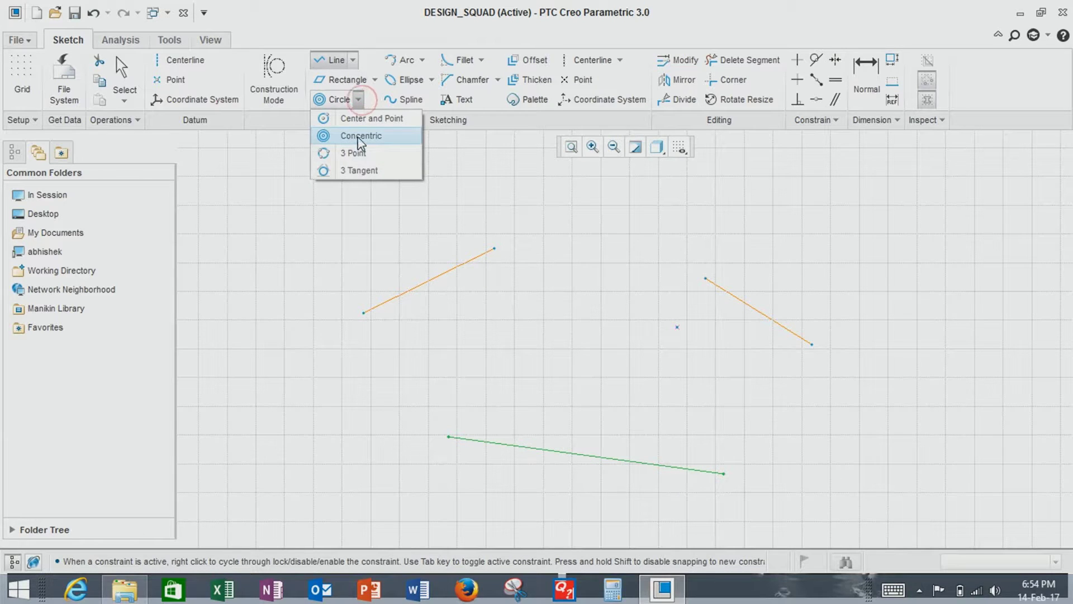
left_click(360, 153)
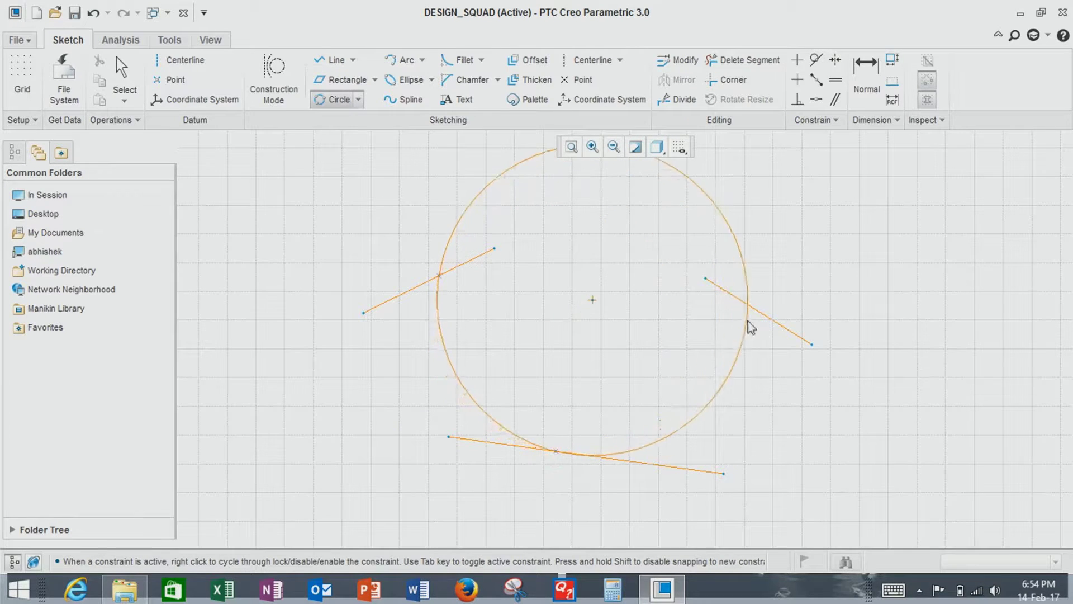
left_click(706, 277)
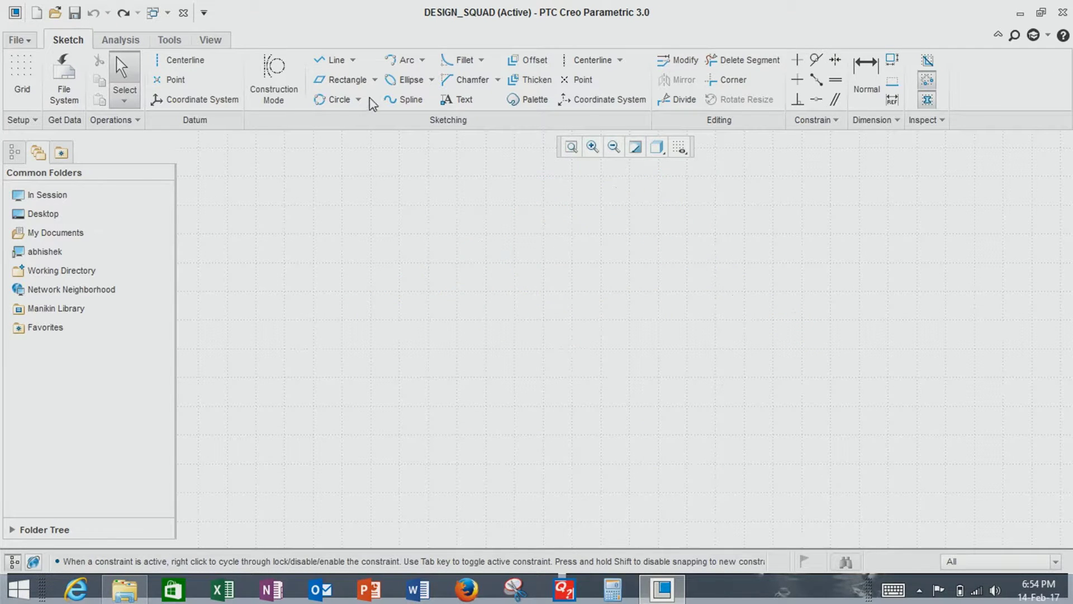
- Sketch three separate lines around an open area, about 4.78, 4.33 and 4.18 long
left_click(358, 99)
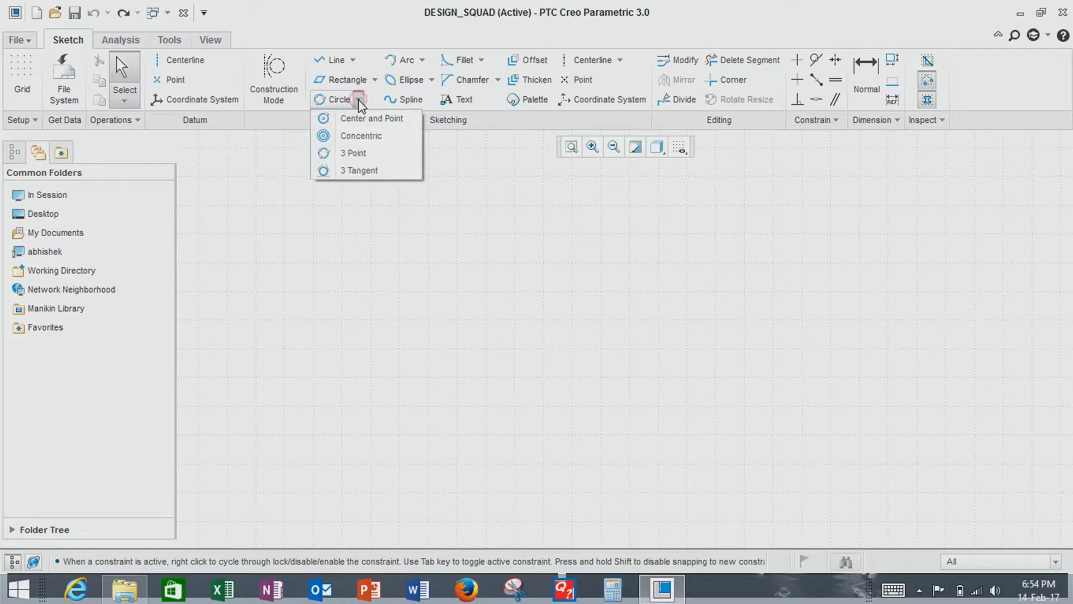
left_click(332, 60)
left_click(419, 241)
left_click(340, 354)
left_click(429, 429)
left_click(553, 440)
left_click(576, 233)
left_click(641, 335)
middle_click(727, 394)
- Sketch a 3-tangent circle touching the three lines, and undo the circle and the lines
left_click(358, 101)
left_click(371, 171)
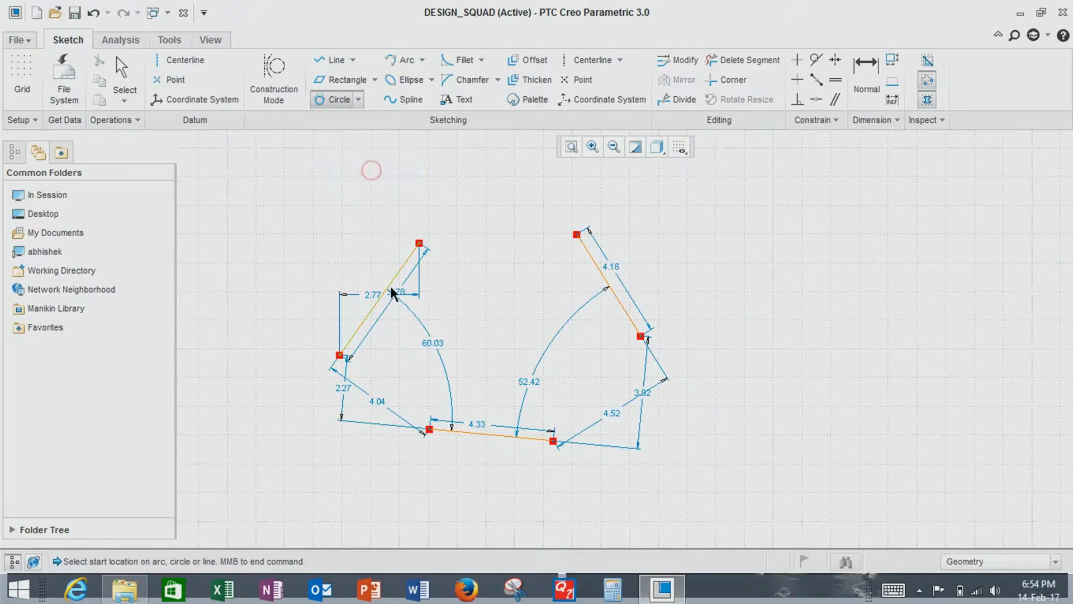
left_click(395, 270)
left_click(607, 283)
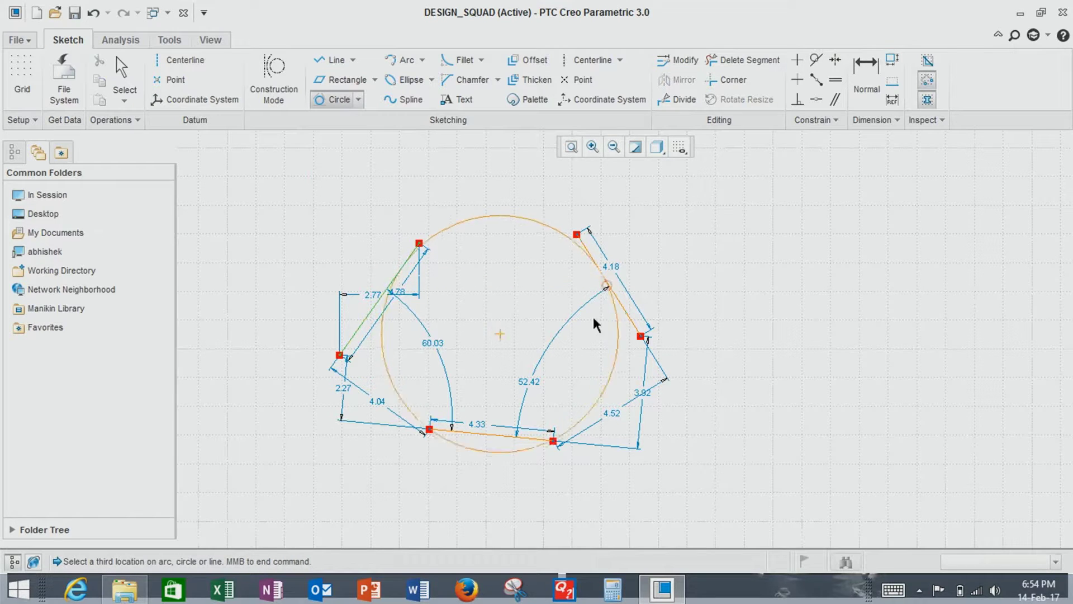
left_click(498, 432)
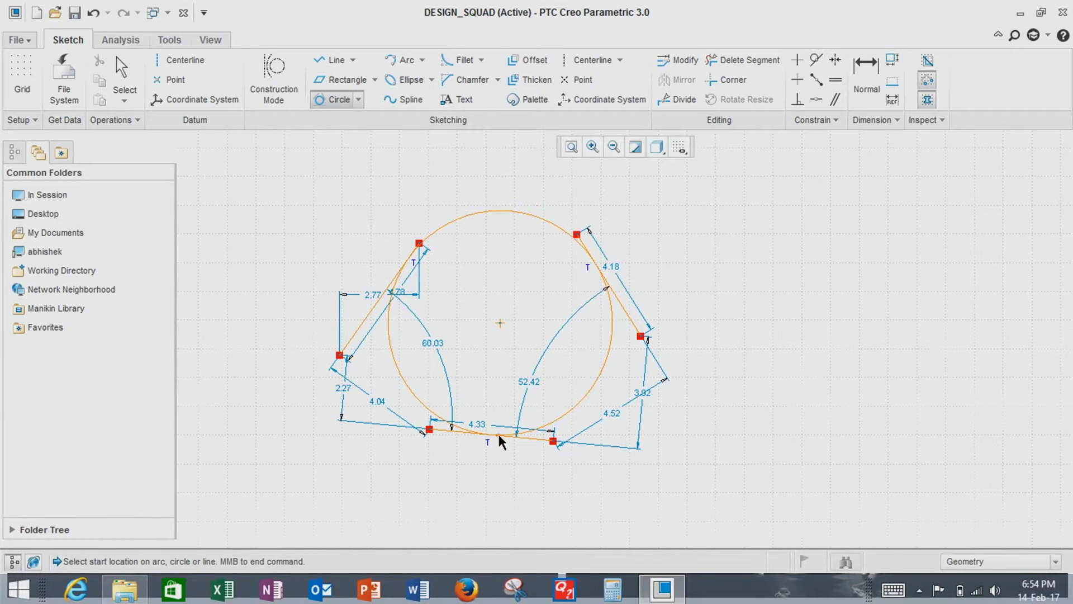
middle_click(511, 477)
key("ctrl+z")
key("ctrl+z")
key("ctrl+z")
key("ctrl+z")
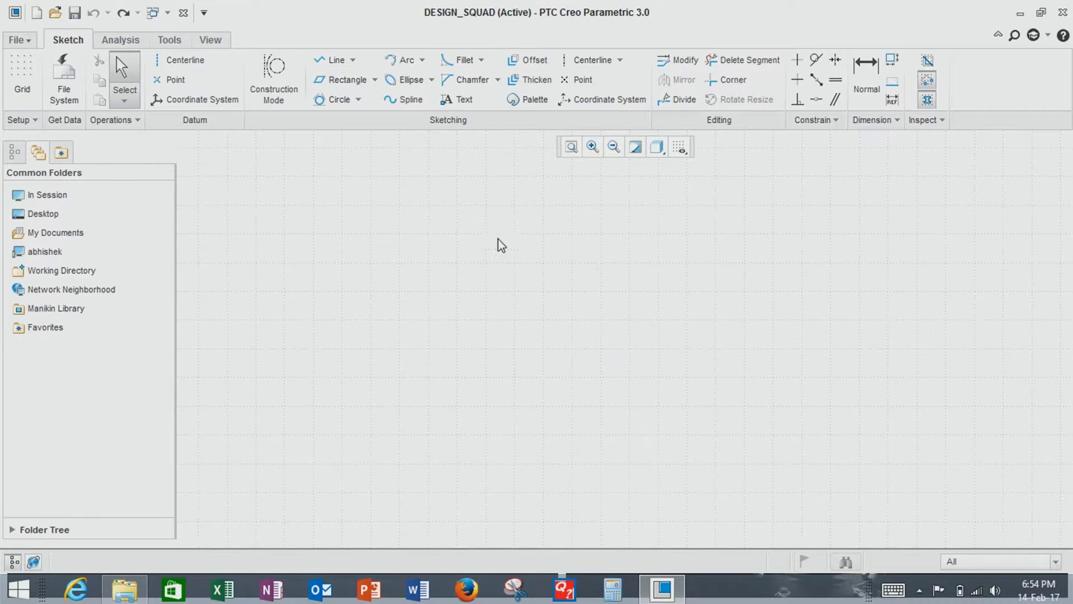
left_click(423, 61)
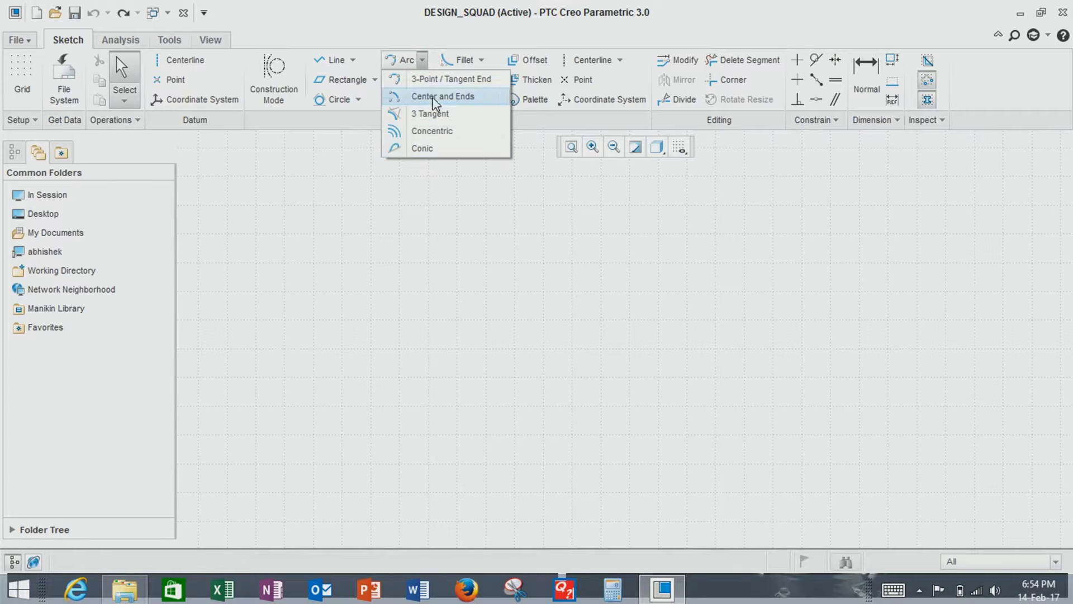
left_click(436, 80)
left_click(357, 345)
left_click(569, 358)
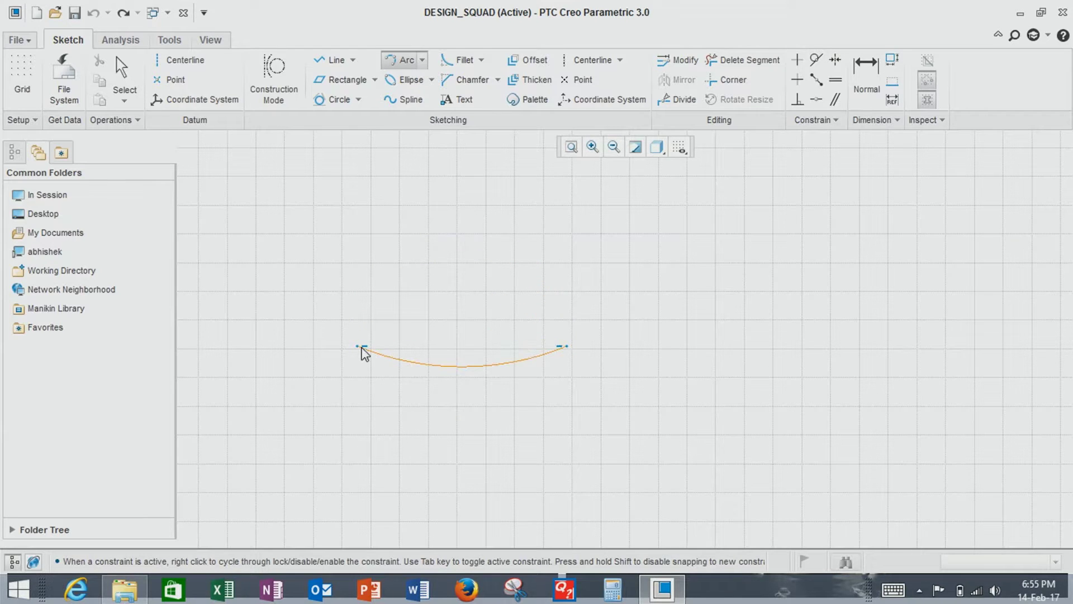
middle_click(623, 299)
- Sketch a horizontal line about 11.66 long and a 3-point arc about 4.58 in radius above it, with both ends on the line
left_click(334, 60)
left_click(392, 374)
left_click(727, 375)
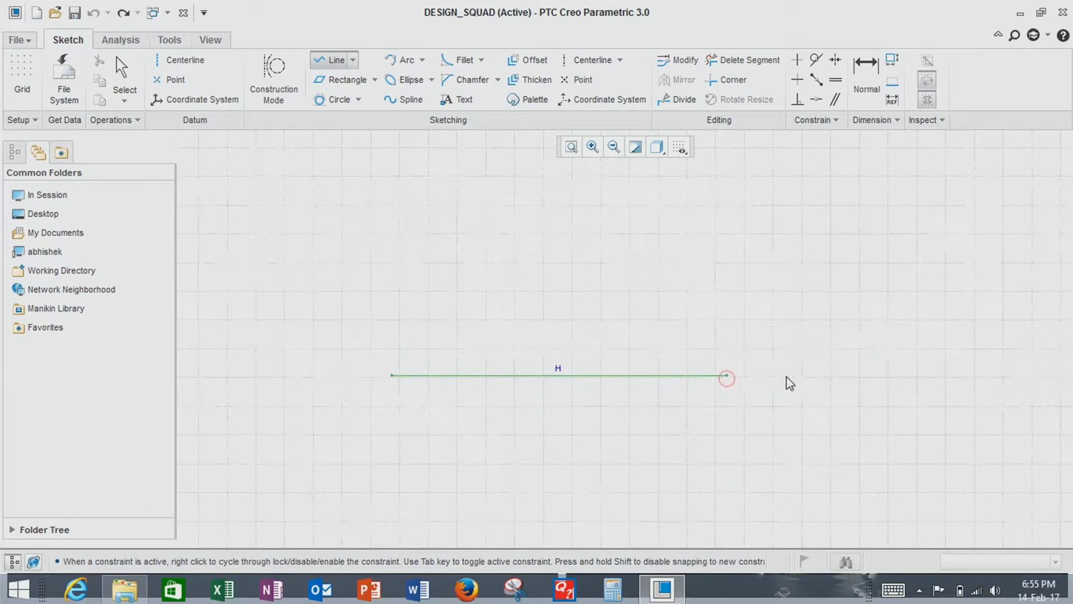
left_click(401, 59)
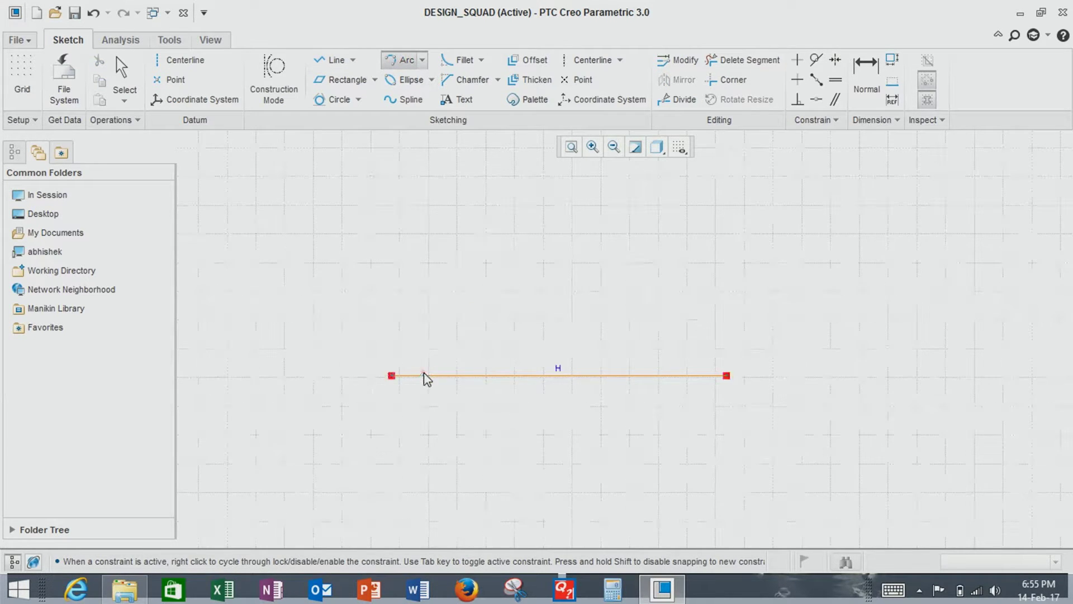
left_click(686, 375)
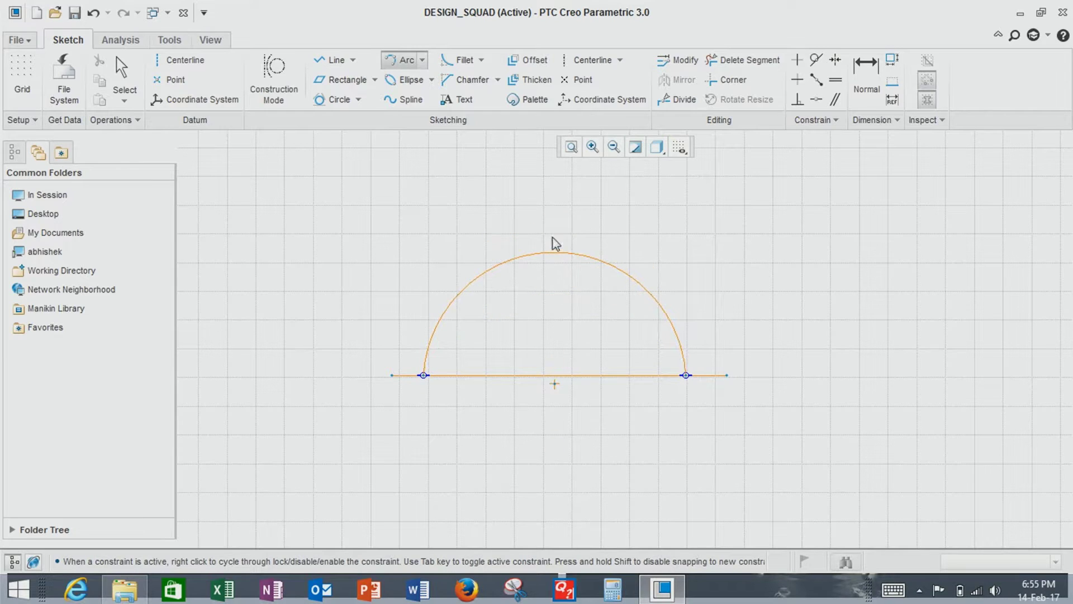
left_click(564, 246)
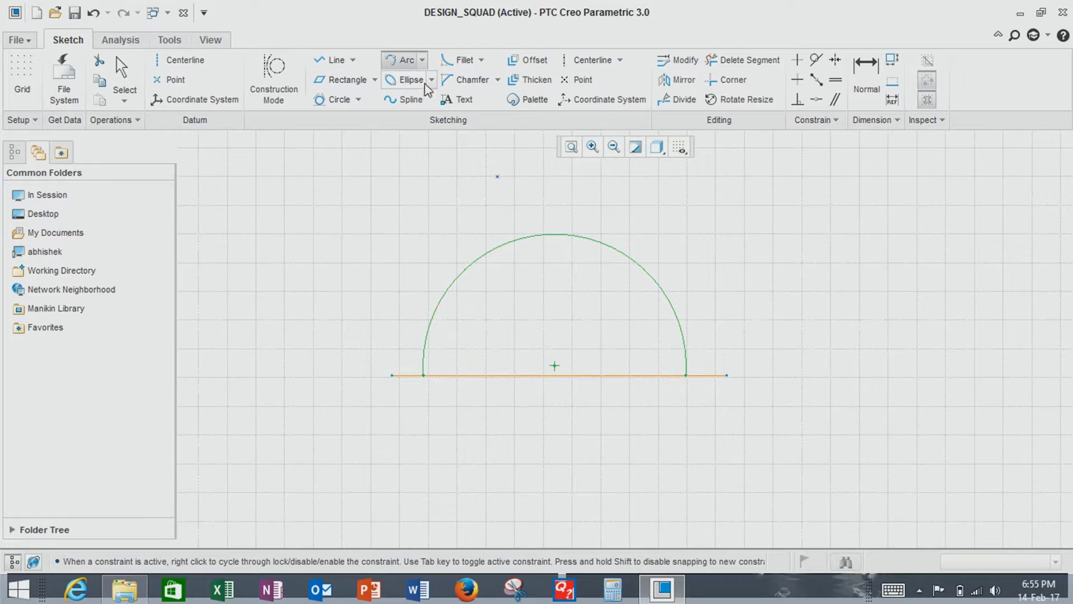
- Sketch a center-and-ends arc about 3.62 in radius from the existing arc's center, with both ends on the horizontal line
left_click(422, 60)
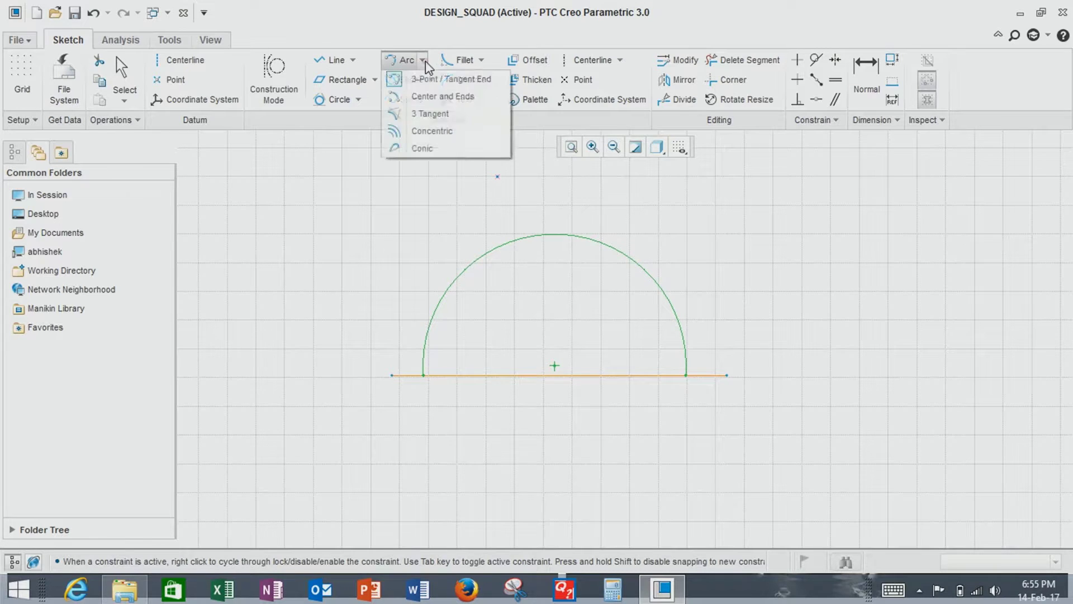
left_click(440, 98)
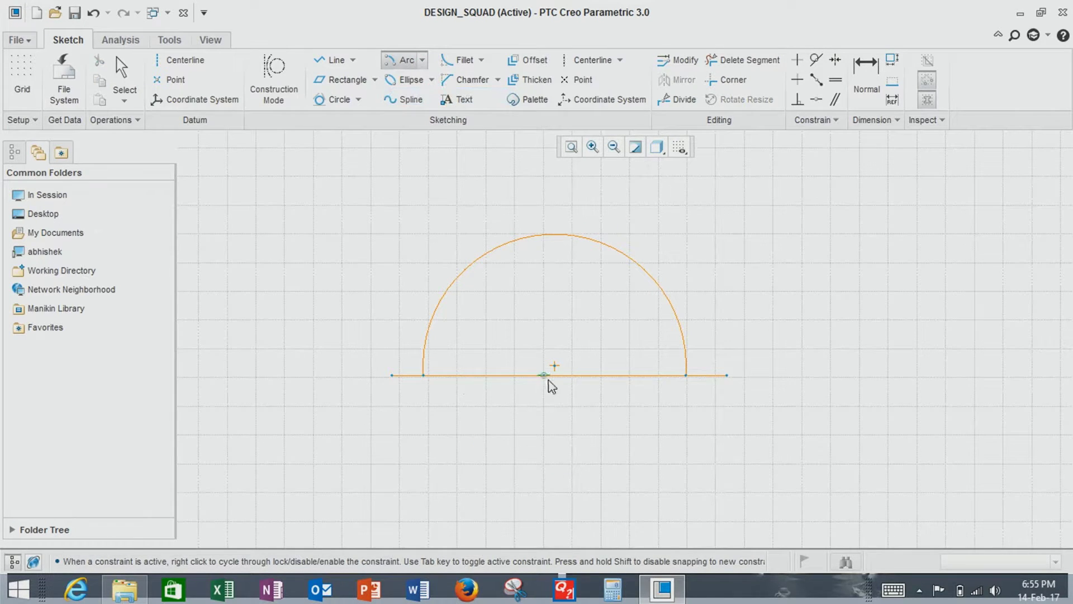
left_click(555, 366)
left_click(659, 375)
left_click(451, 375)
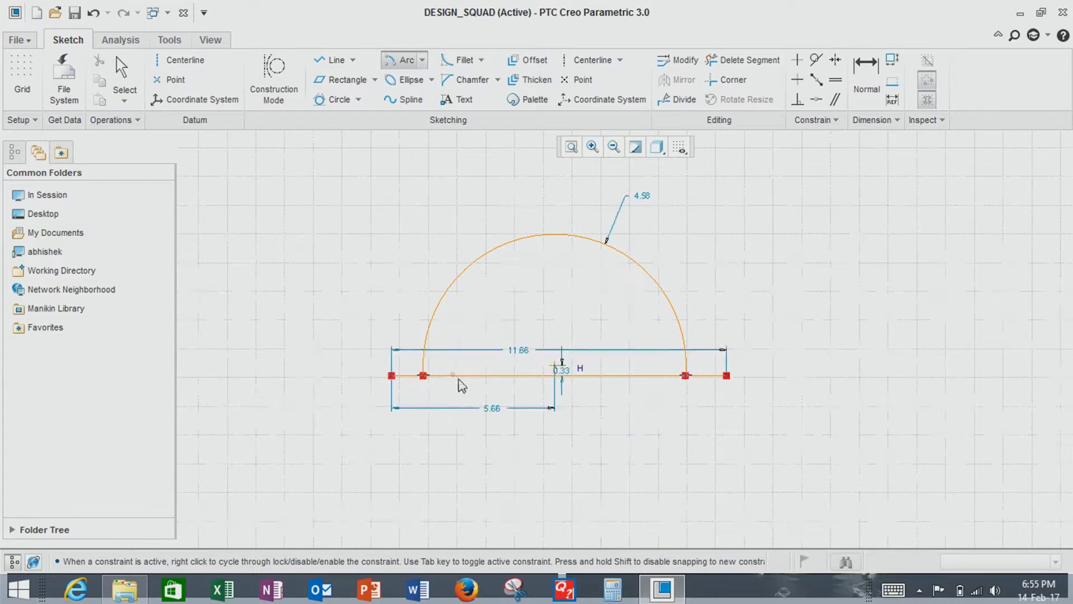
middle_click(518, 437)
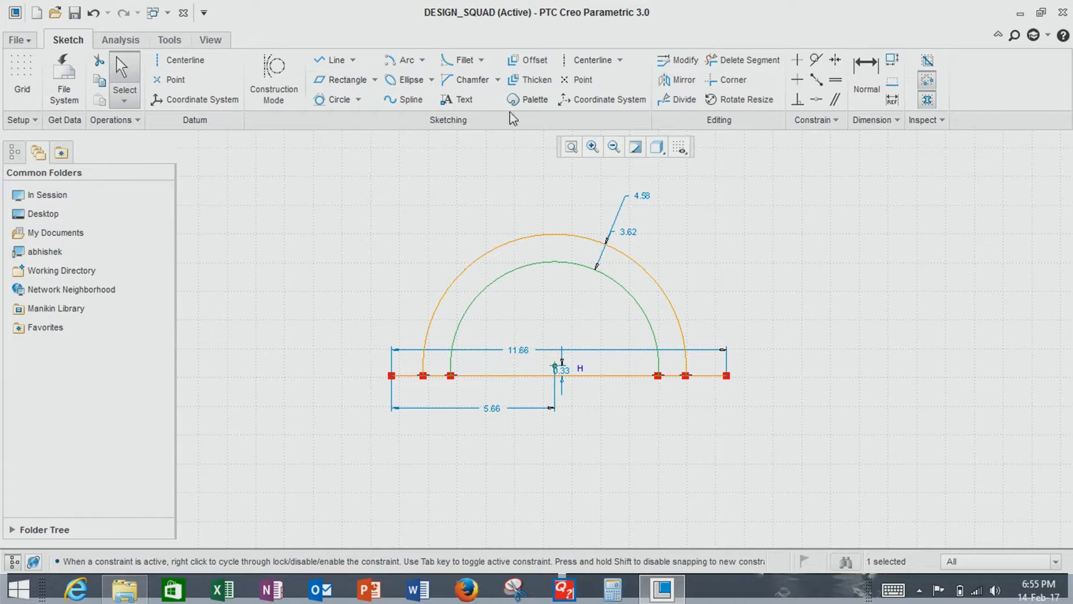
- Undo the two arcs and the horizontal line
left_click(423, 60)
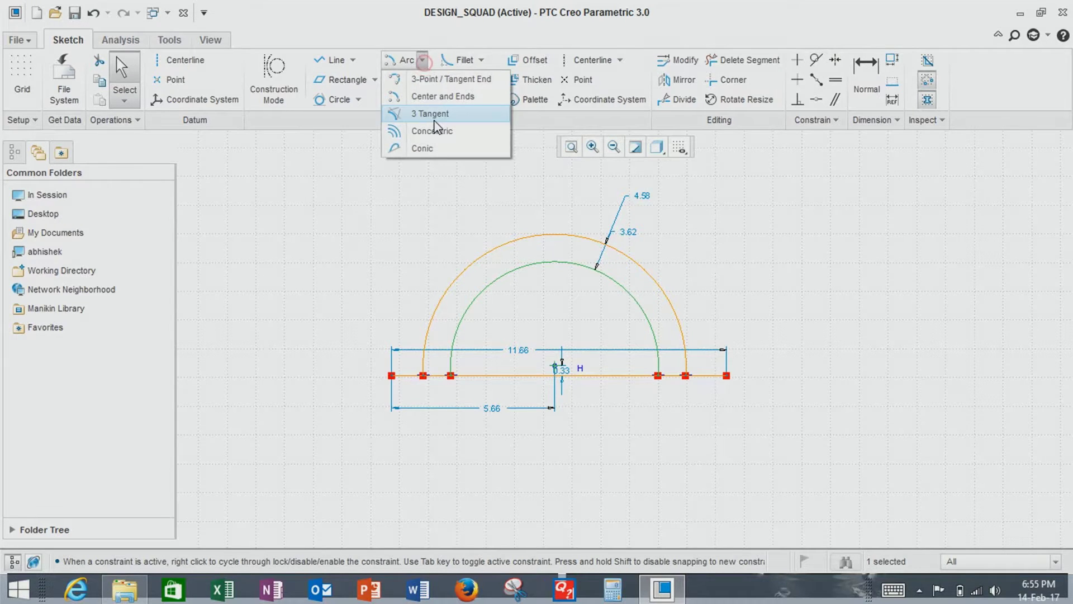
left_click(874, 247)
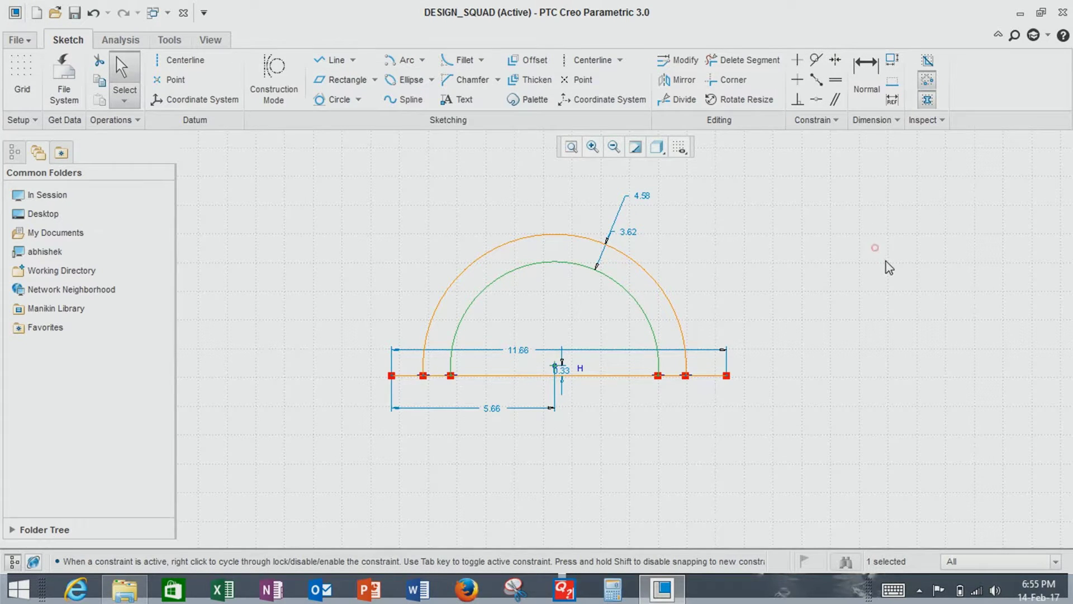
key("ctrl+z")
key("ctrl+z")
key("ctrl+z")
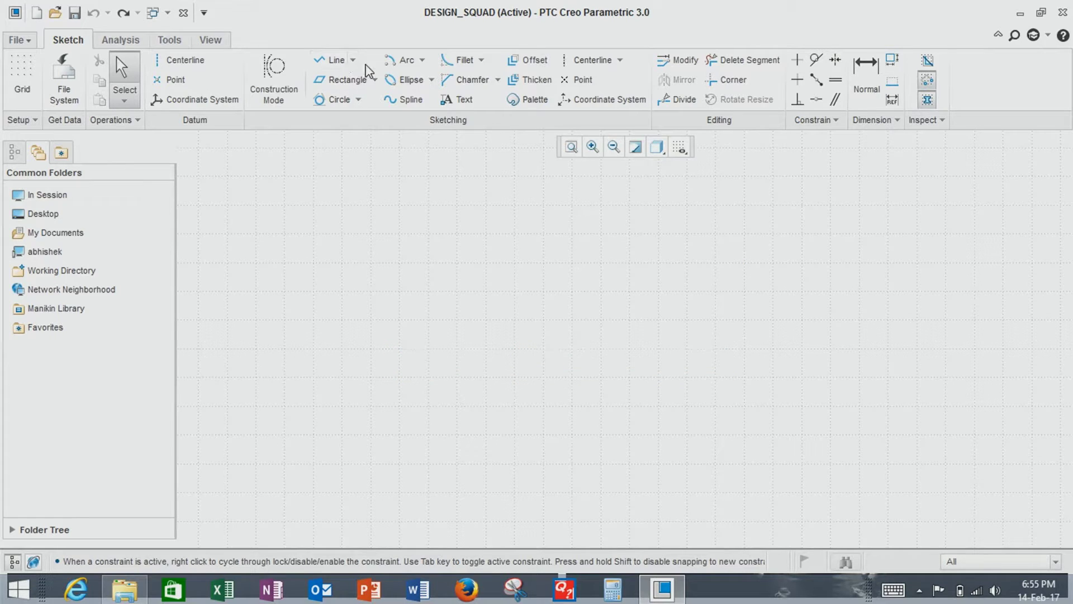
- Sketch two lines about 3.51 and 6.18 long from a shared endpoint, and a separate sloping line about 4.20 long
left_click(342, 60)
left_click(332, 319)
left_click(402, 246)
left_click(332, 319)
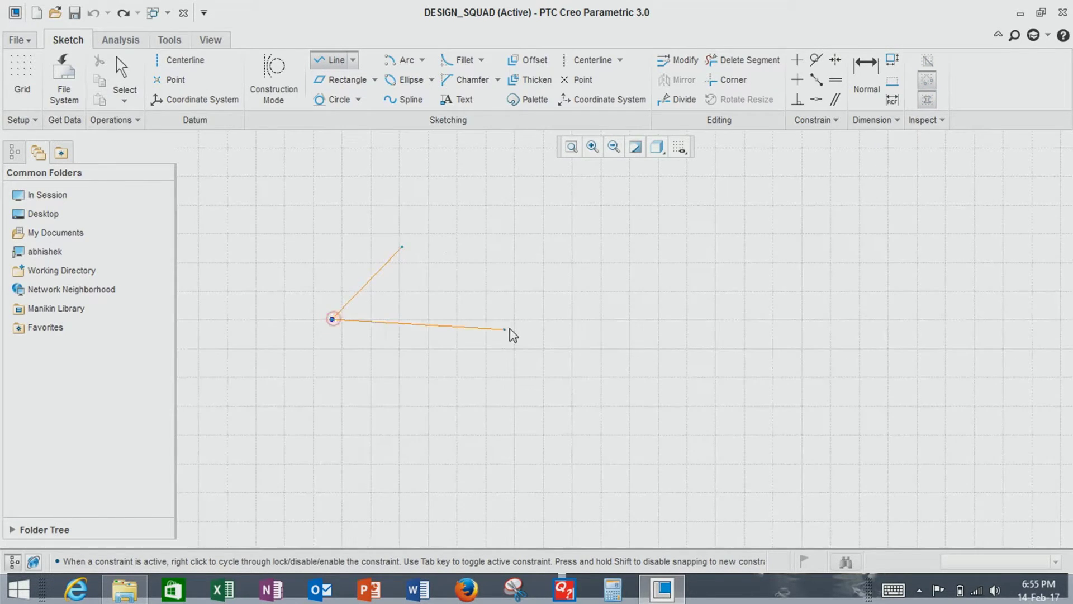
left_click(509, 328)
left_click(465, 236)
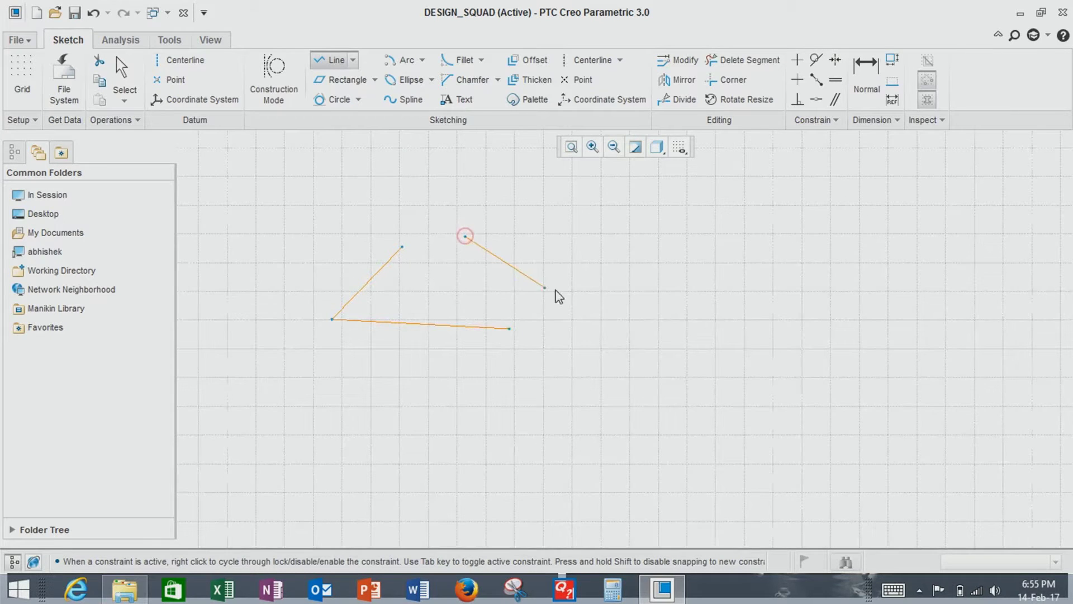
left_click(565, 304)
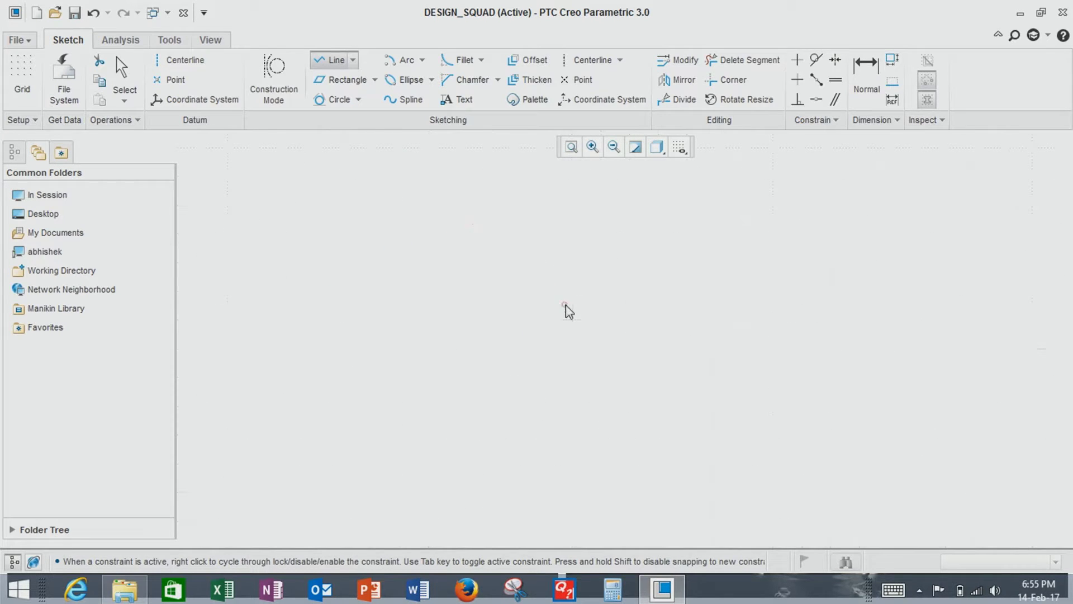
- Sketch a 3-tangent arc about 1.7 in radius touching the three lines, and undo the arc and the lines
left_click(423, 59)
left_click(430, 114)
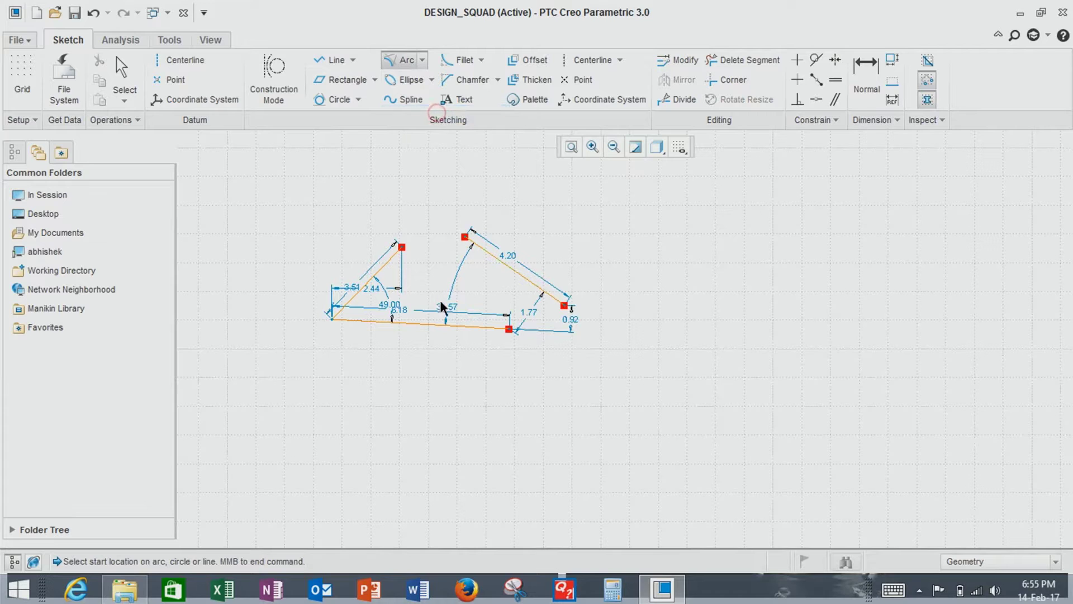
left_click(434, 324)
left_click(524, 277)
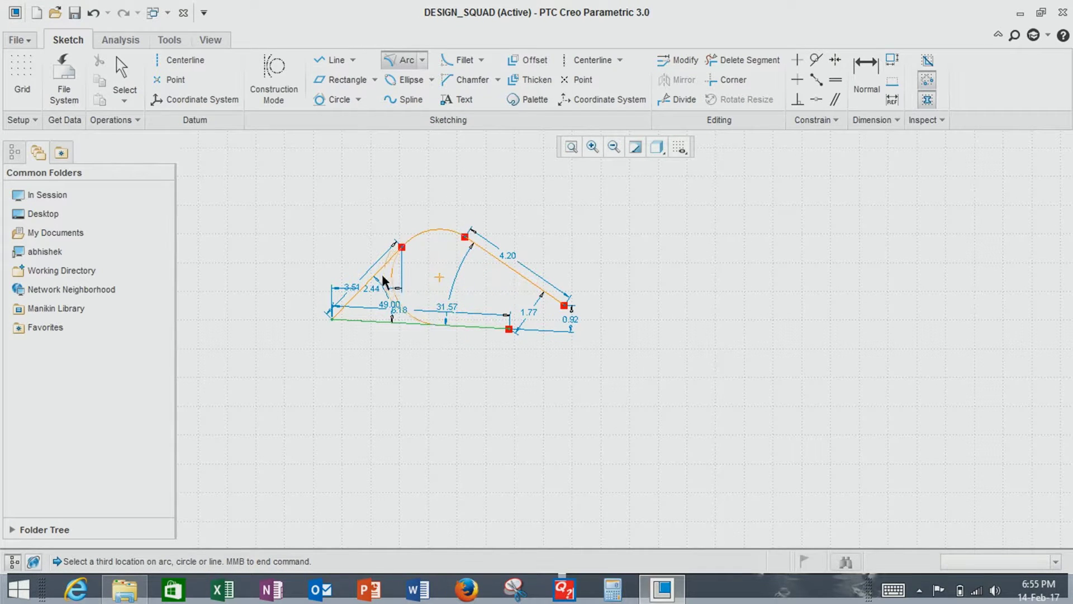
left_click(400, 252)
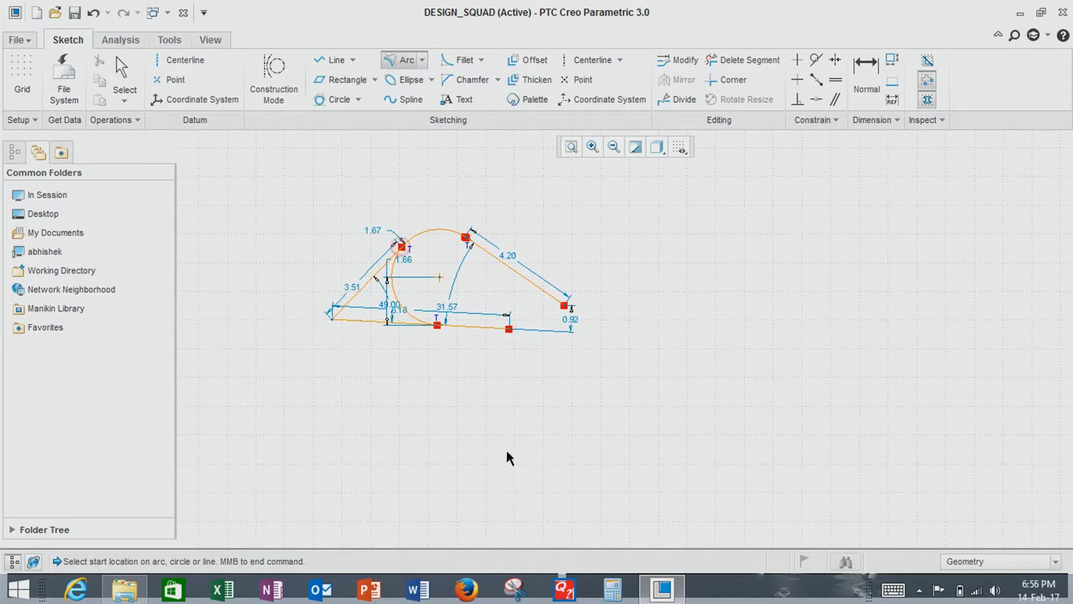
middle_click(749, 402)
key("ctrl+z")
key("ctrl+z")
key("ctrl+z")
key("ctrl+z")
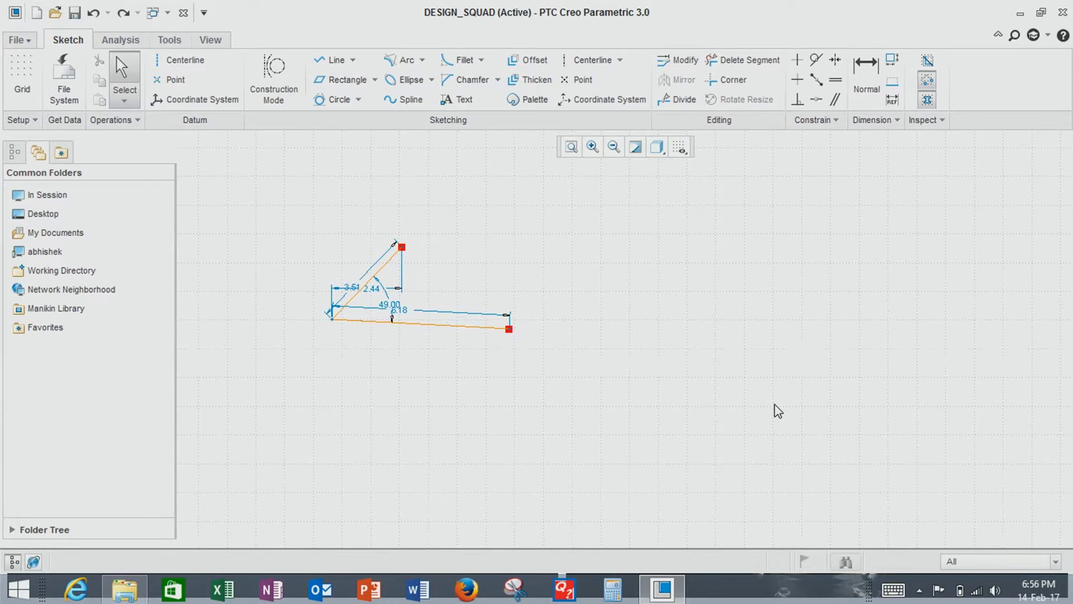
- Sketch a center-and-ends arc about 7.1 in radius, curving over its center near the middle of the sketch
left_click(422, 60)
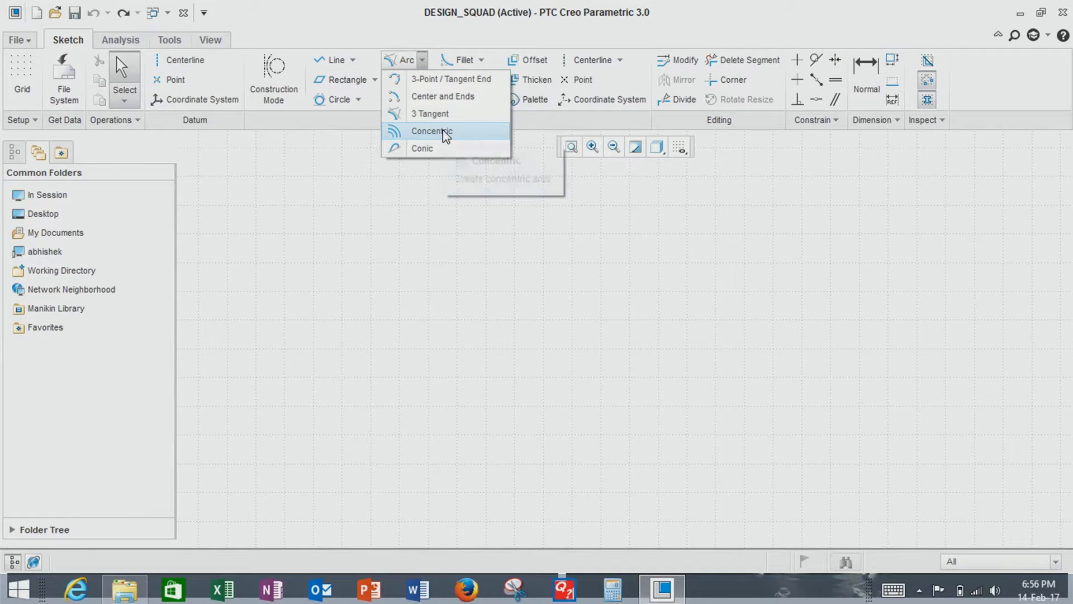
left_click(447, 96)
left_click(552, 374)
left_click(757, 364)
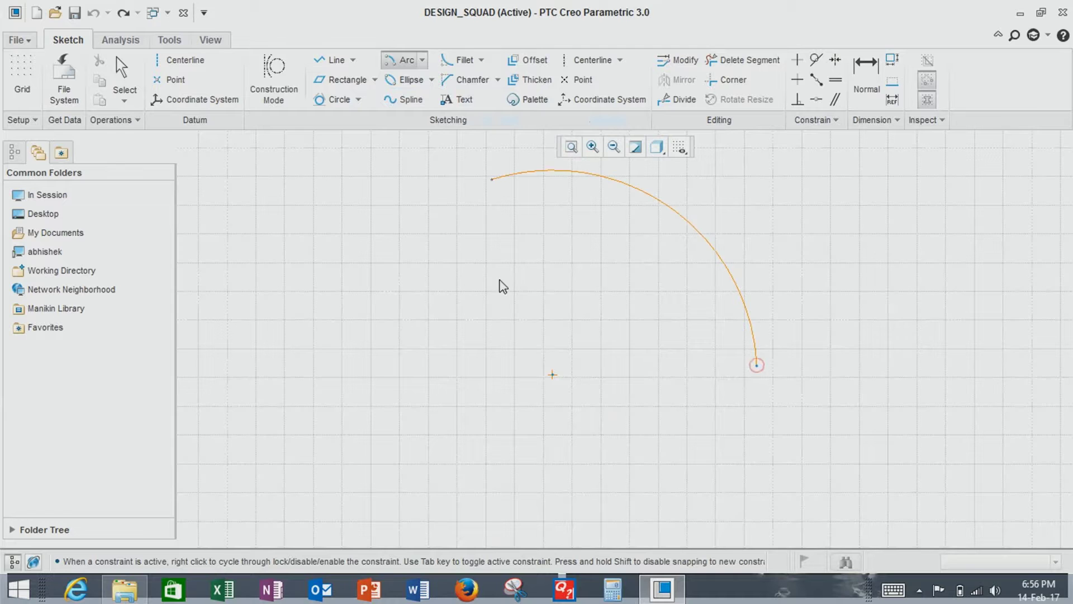
left_click(398, 390)
middle_click(651, 433)
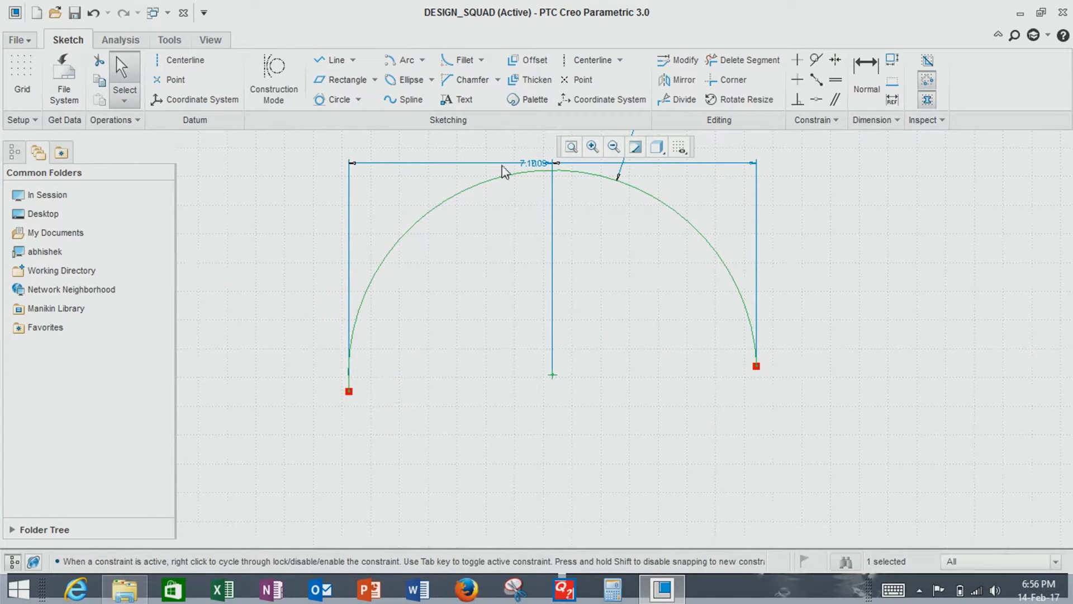
- Sketch a concentric arc about 5.49 in radius inside the existing arc, and undo both arcs
left_click(423, 61)
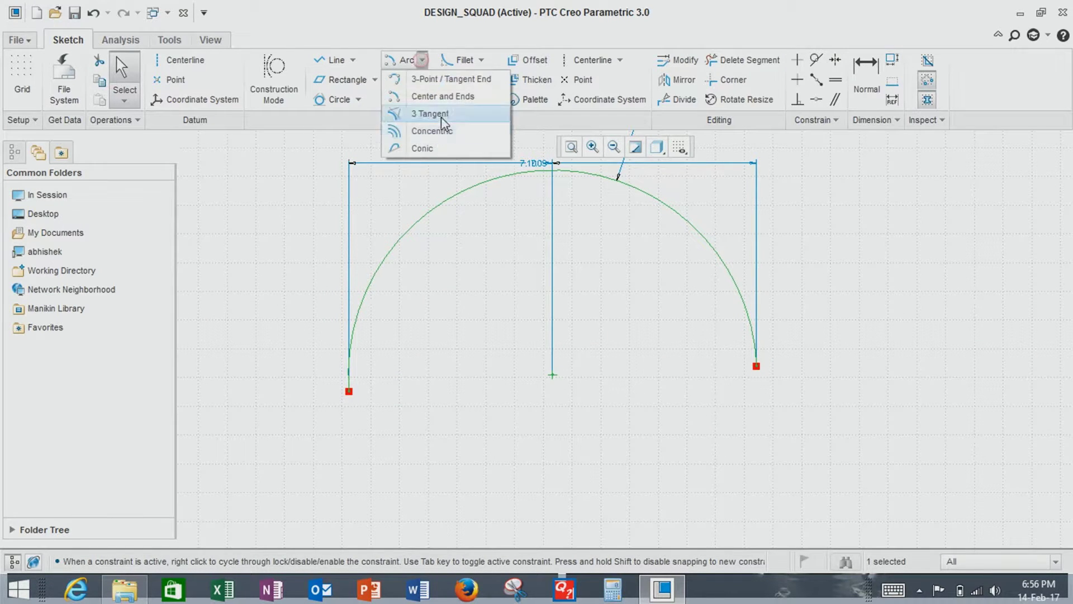
left_click(451, 134)
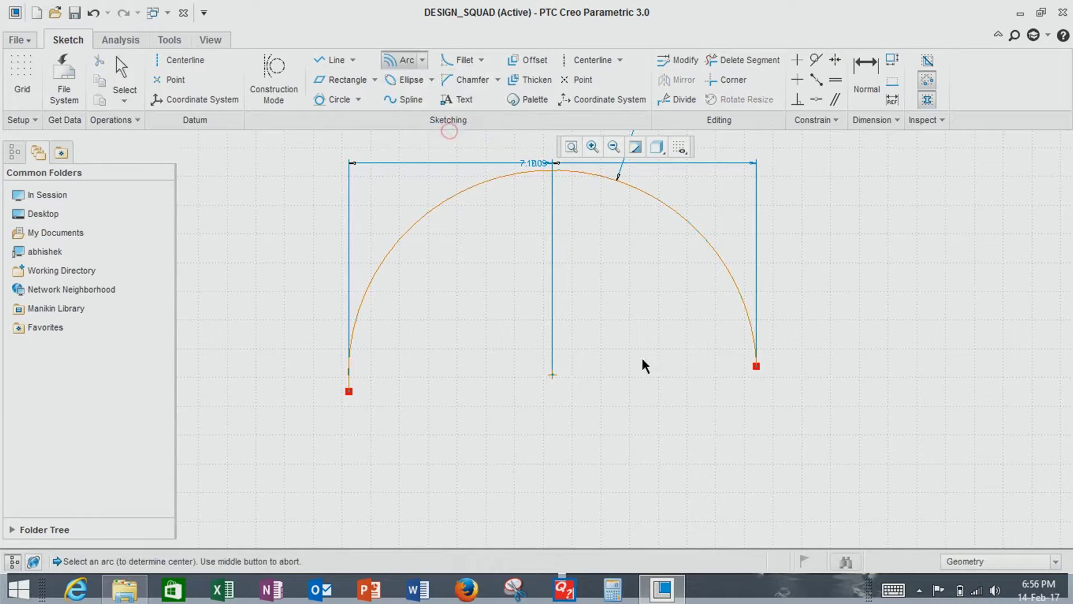
left_click(552, 372)
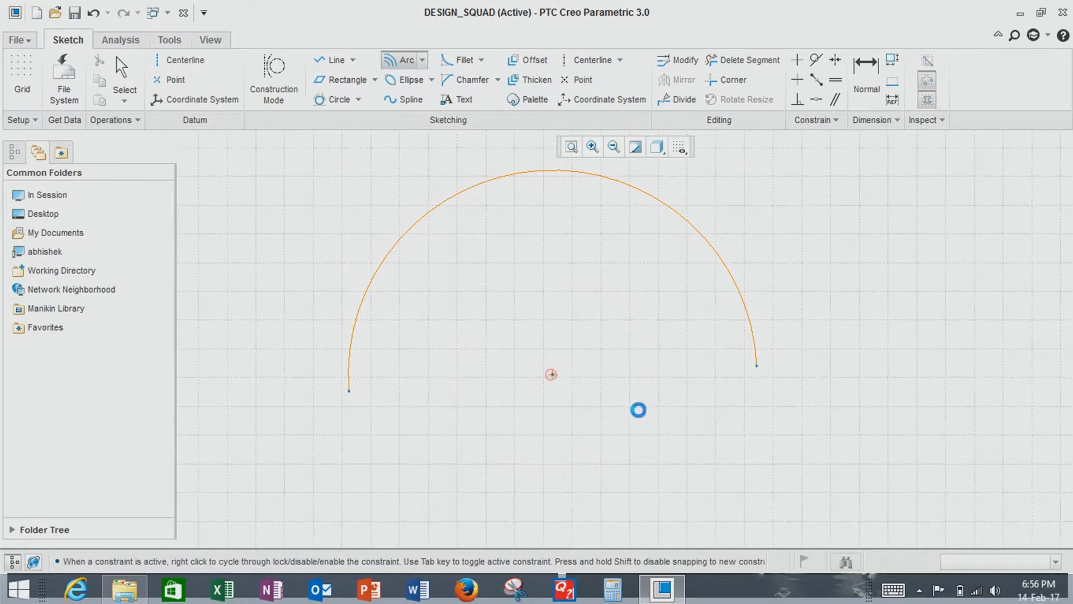
left_click(710, 378)
left_click(465, 243)
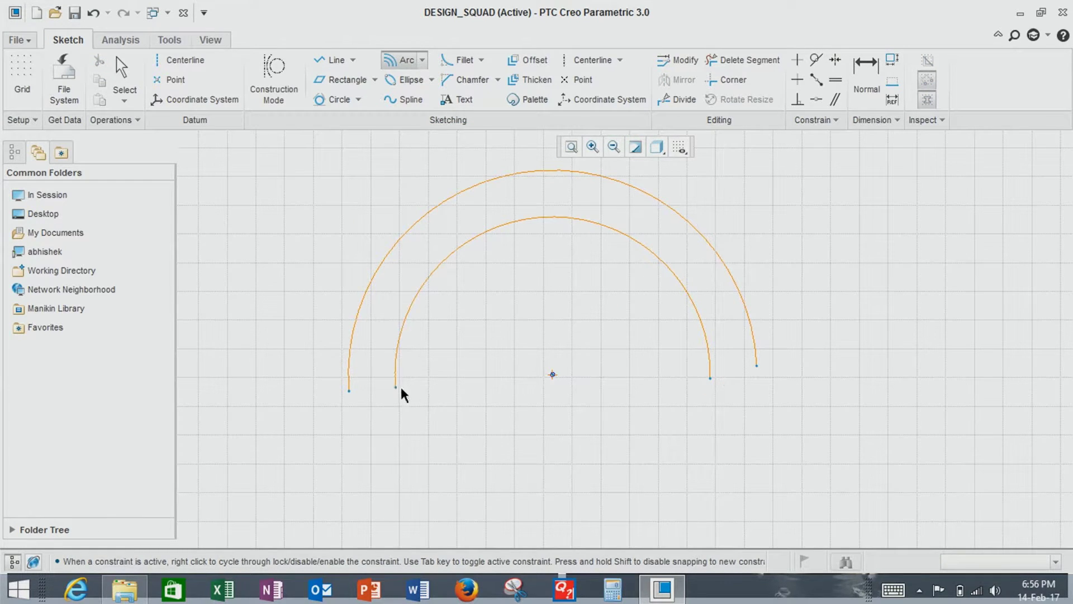
left_click(405, 392)
middle_click(748, 491)
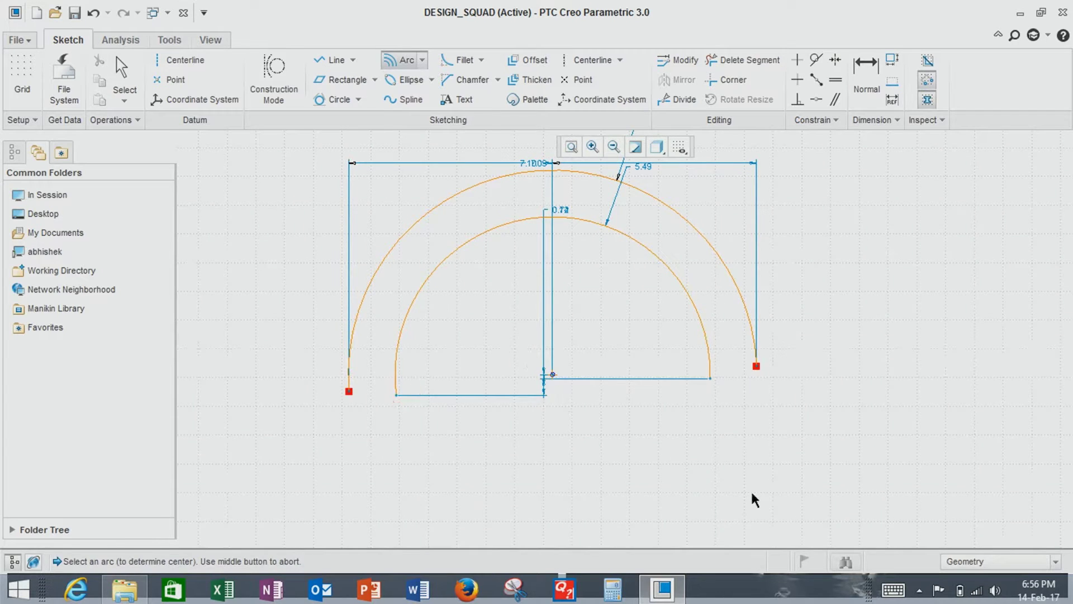
key("ctrl+z")
key("ctrl+z")
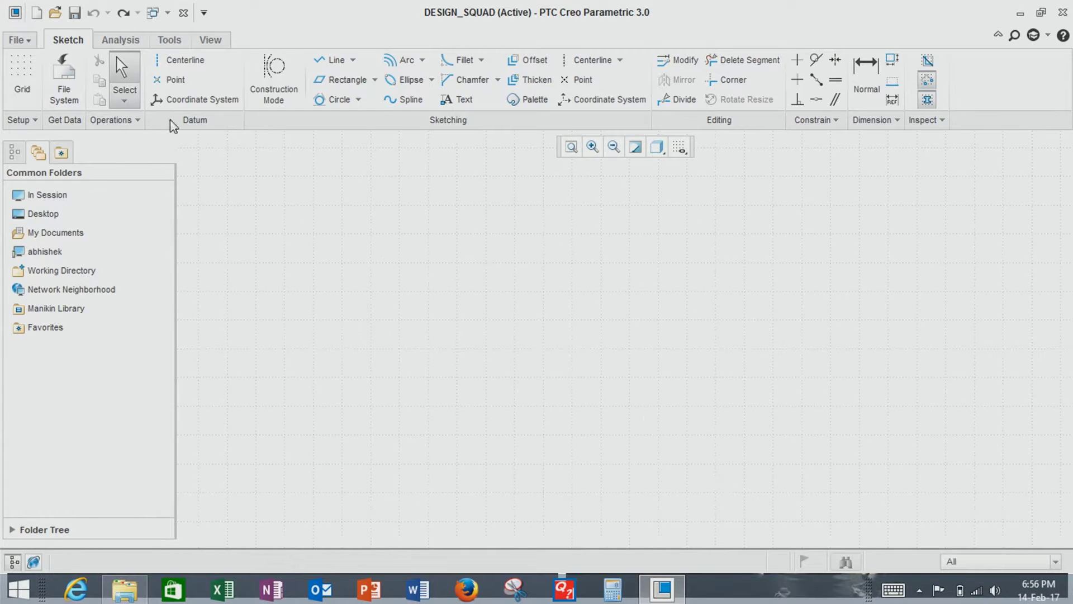
- Sketch a conic arc about 7.73 wide, bulging above its two horizontally aligned endpoints, and undo it
left_click(425, 64)
left_click(441, 147)
left_click(326, 326)
left_click(549, 325)
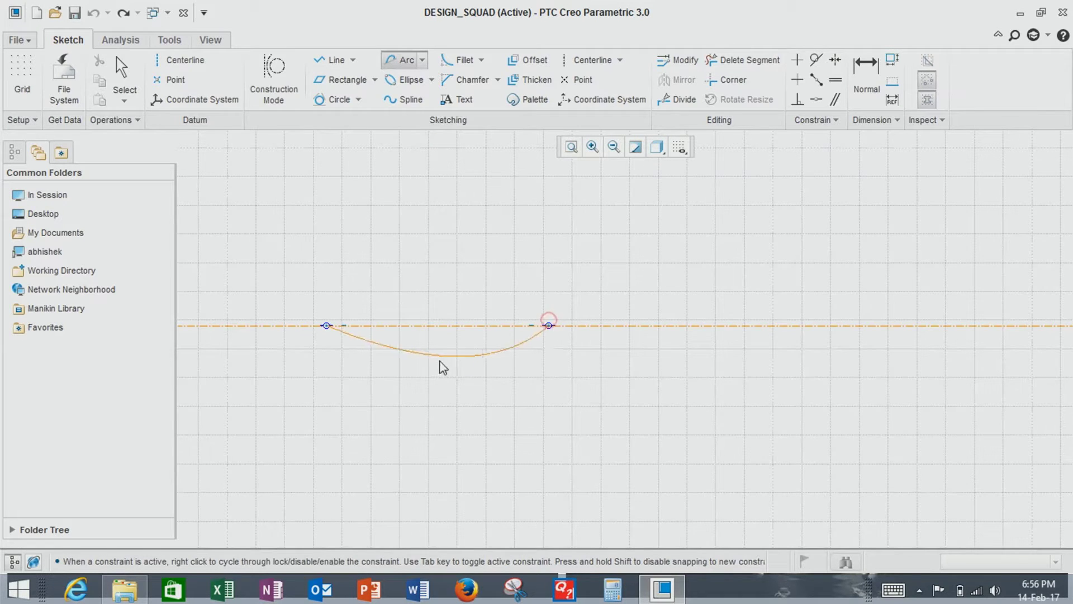
left_click(430, 194)
middle_click(475, 384)
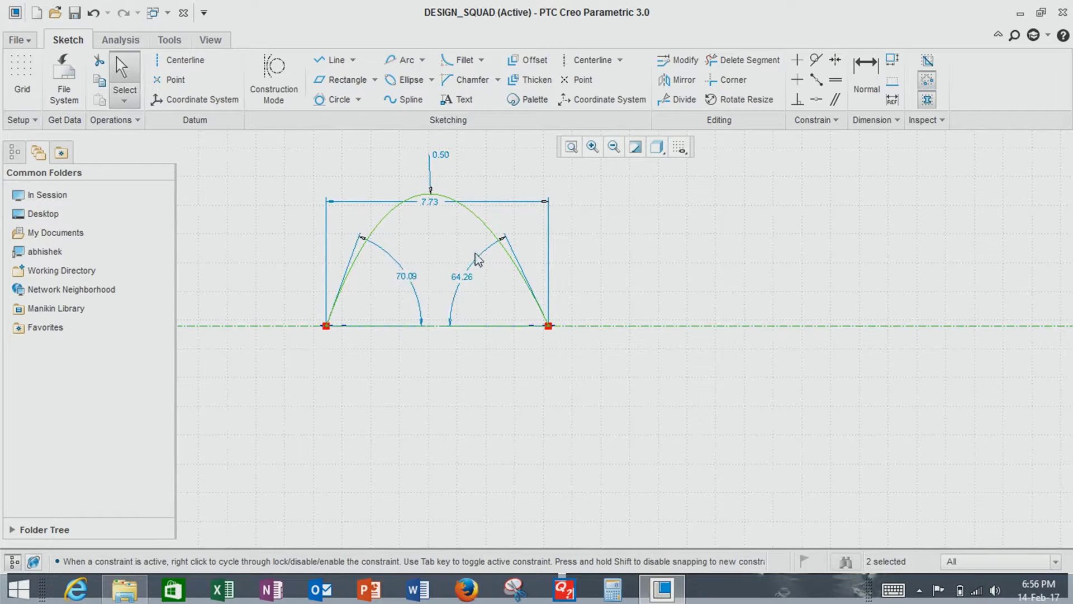
key("ctrl+z")
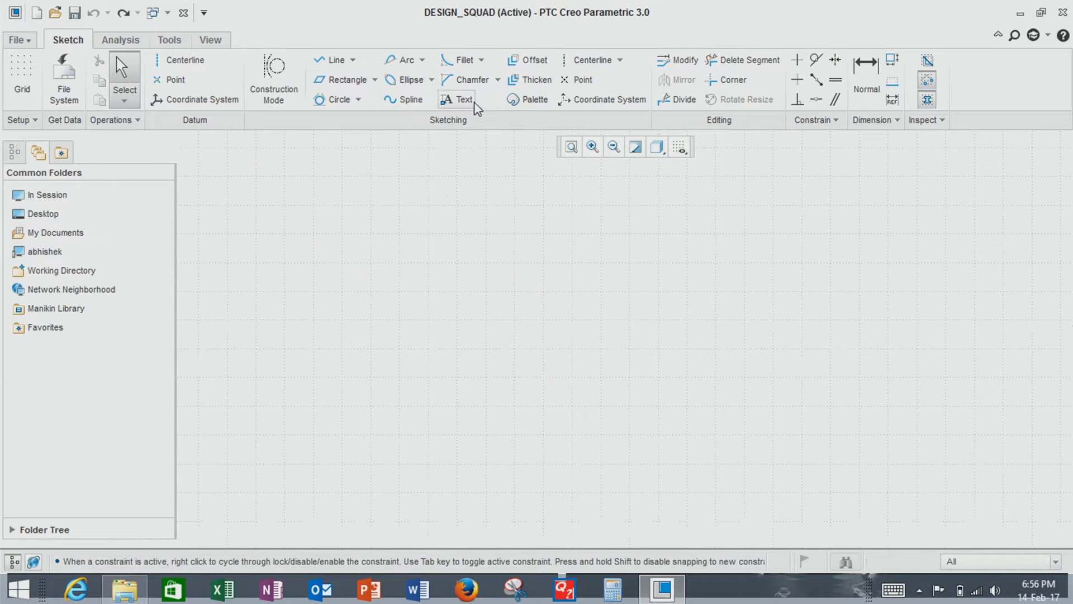
- Sketch an axis ends ellipse with a horizontal major axis near the middle of the sketch, and undo it
left_click(431, 79)
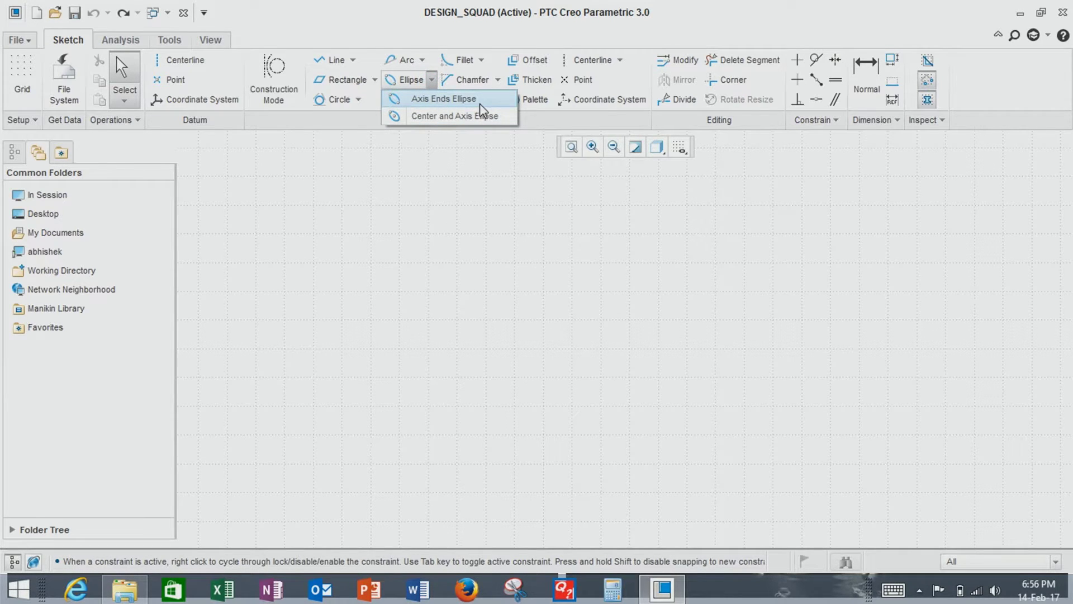
left_click(424, 100)
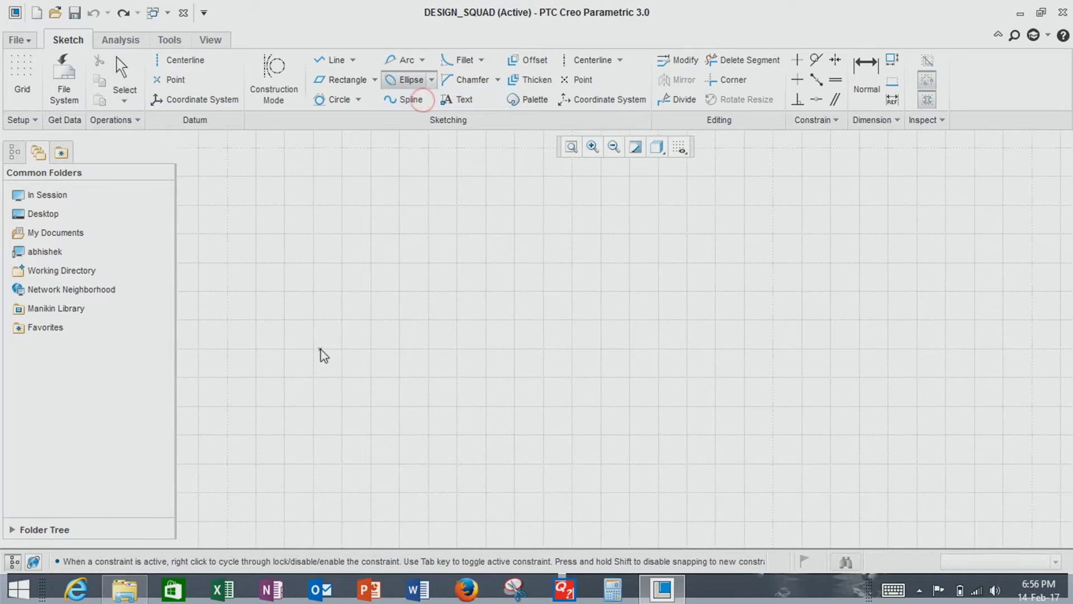
left_click(583, 349)
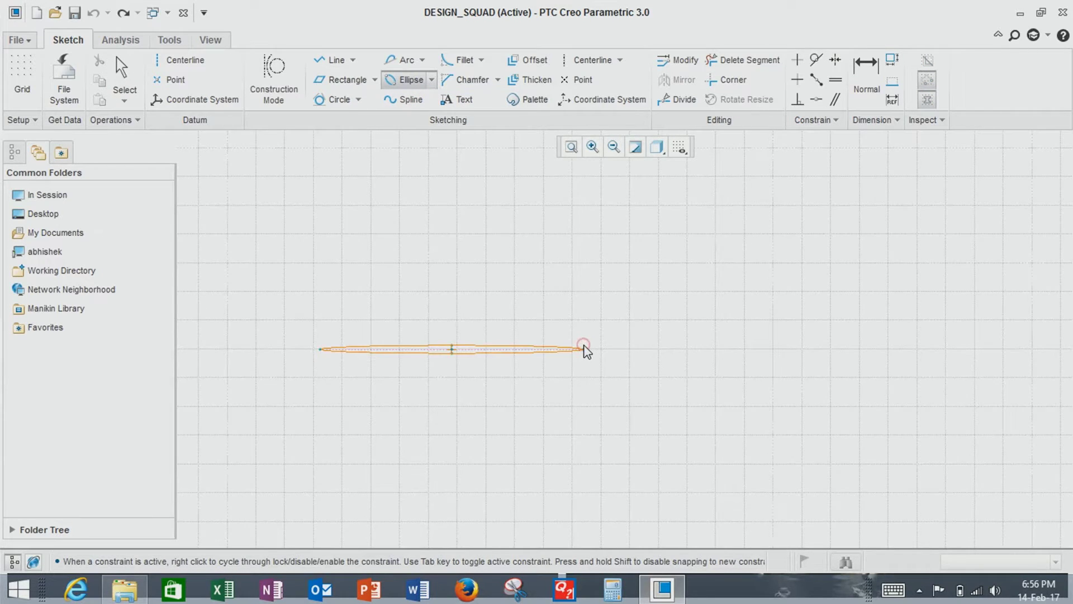
left_click(587, 393)
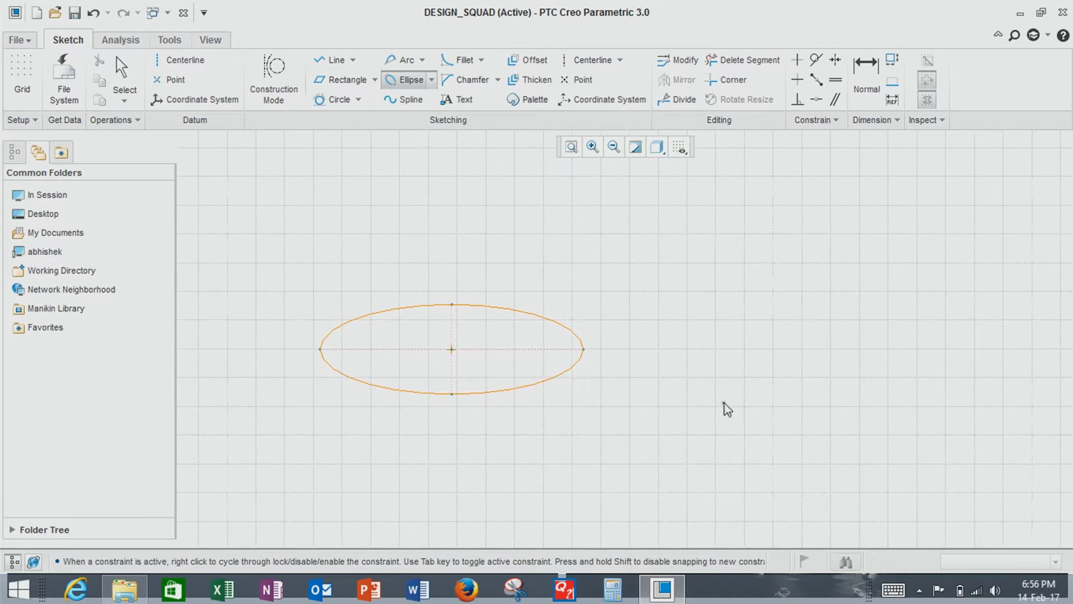
middle_click(796, 427)
key("ctrl+z")
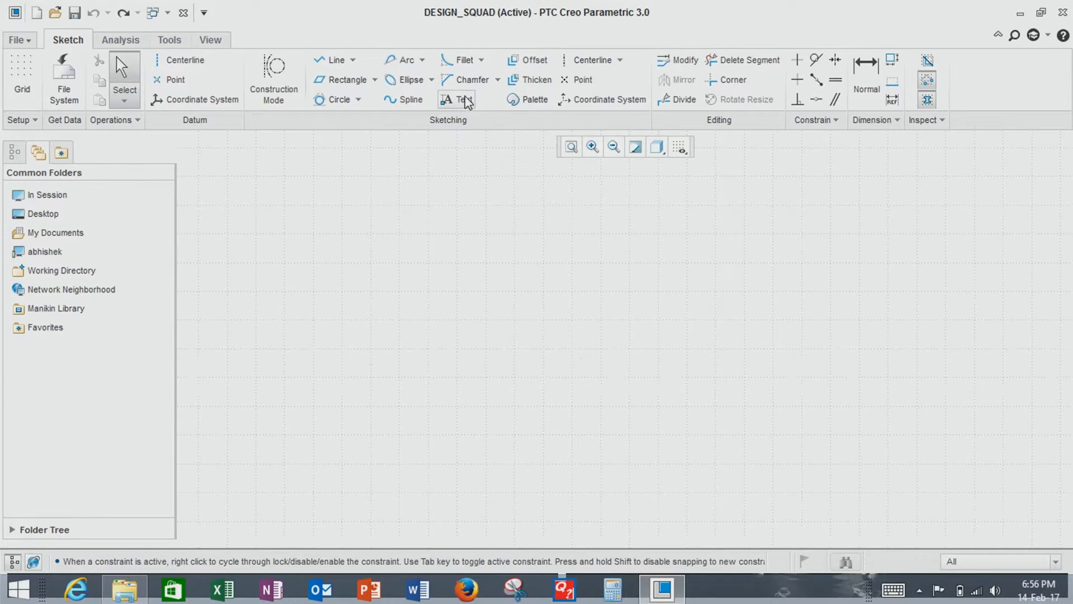
- Sketch a center and axis ellipse about 16.07 wide and 4.94 high, and undo it
left_click(432, 79)
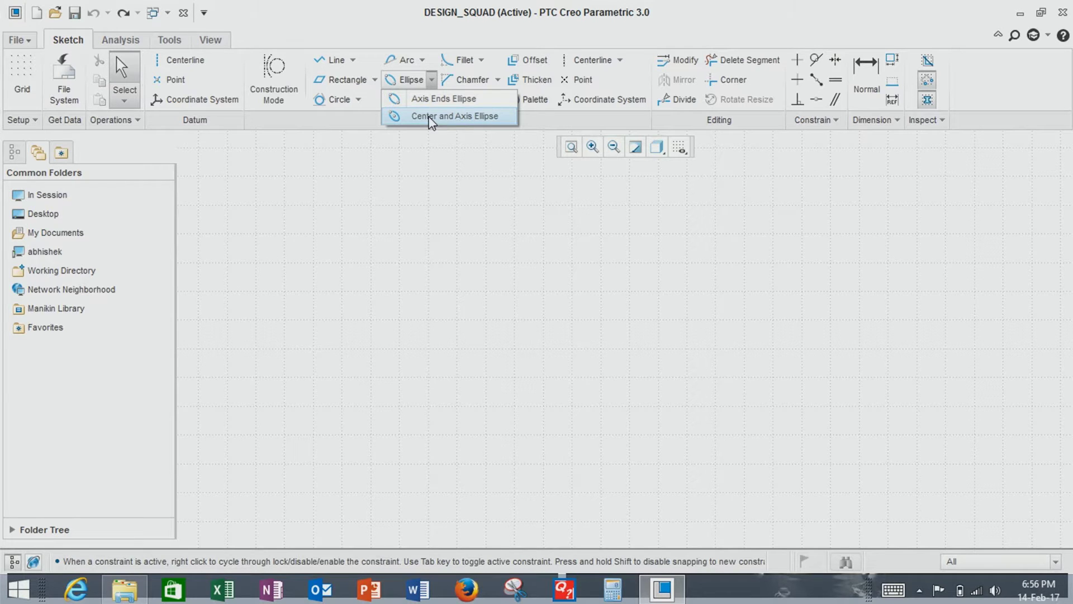
left_click(431, 119)
left_click(492, 332)
left_click(723, 334)
left_click(717, 402)
middle_click(820, 397)
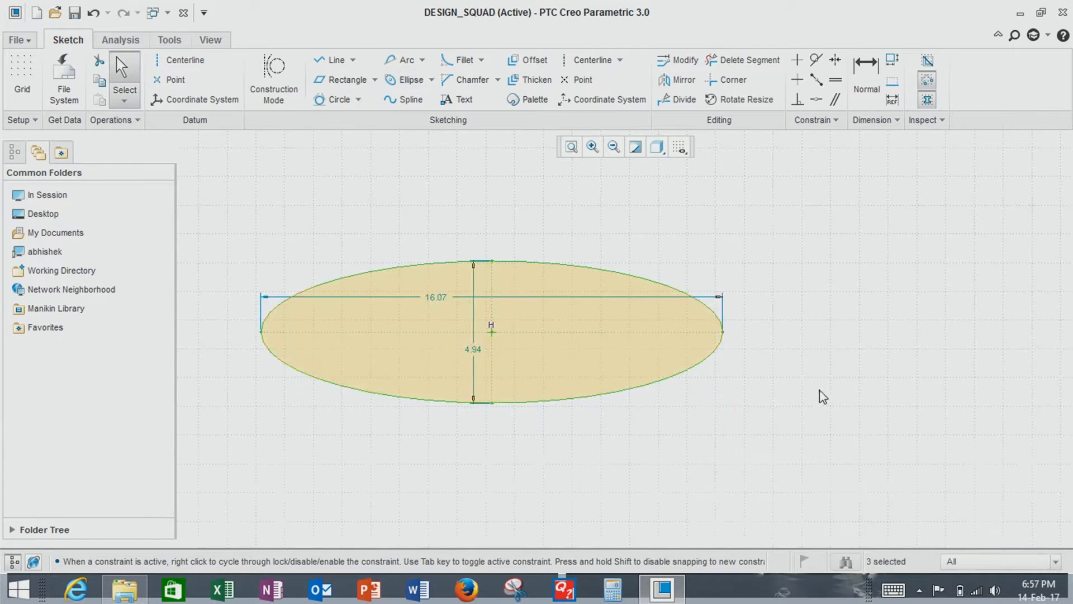
key("ctrl+z")
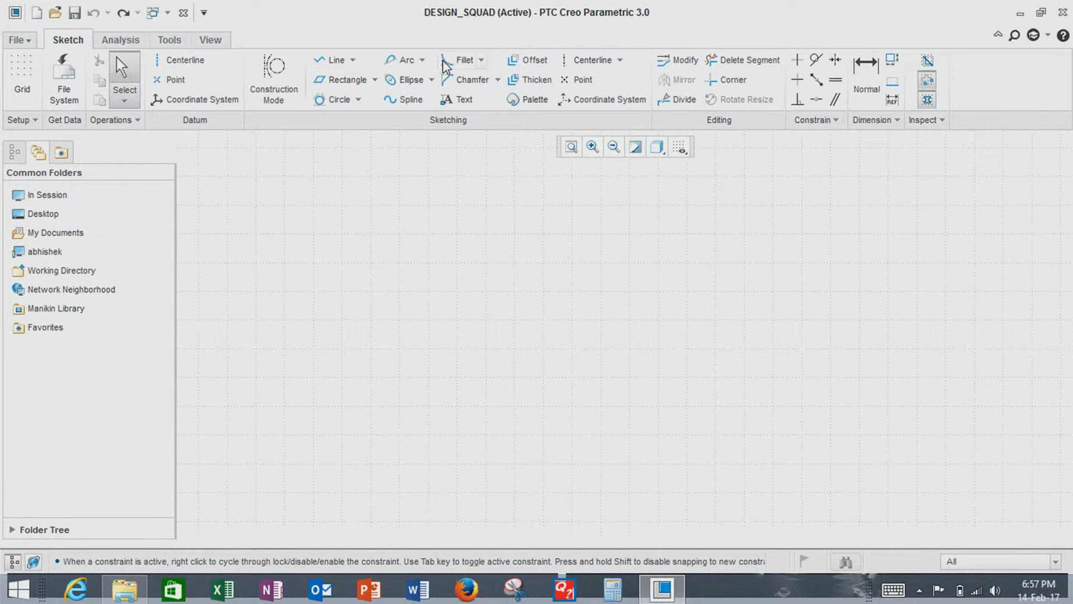
- Sketch a wavy spline through eight points across the sketch, and undo it
left_click(432, 80)
left_click(428, 108)
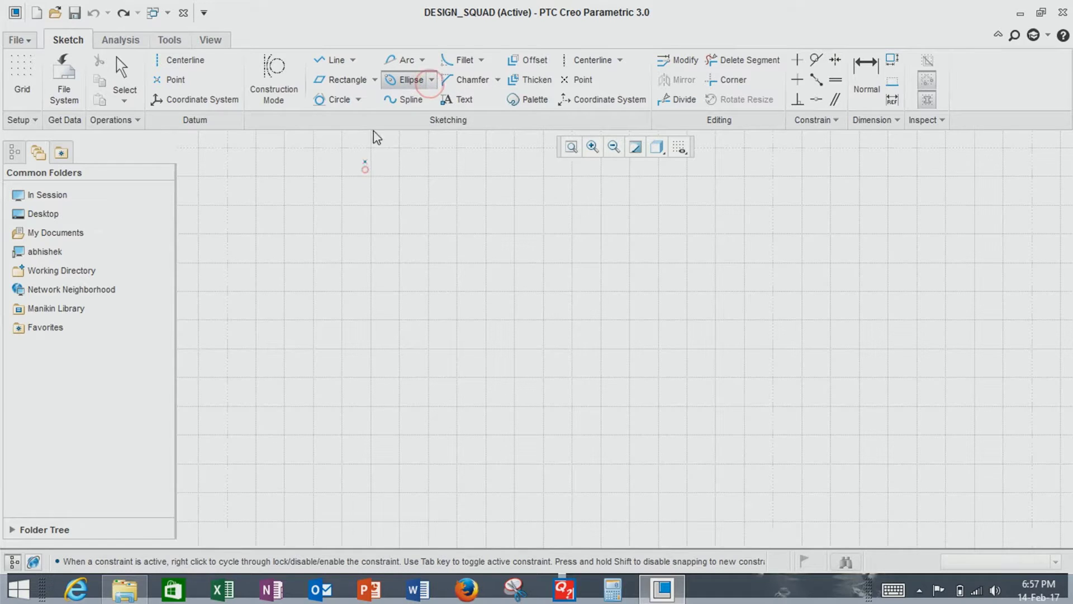
left_click(404, 99)
left_click(261, 393)
left_click(365, 315)
left_click(486, 409)
left_click(642, 418)
left_click(716, 319)
left_click(839, 366)
left_click(936, 413)
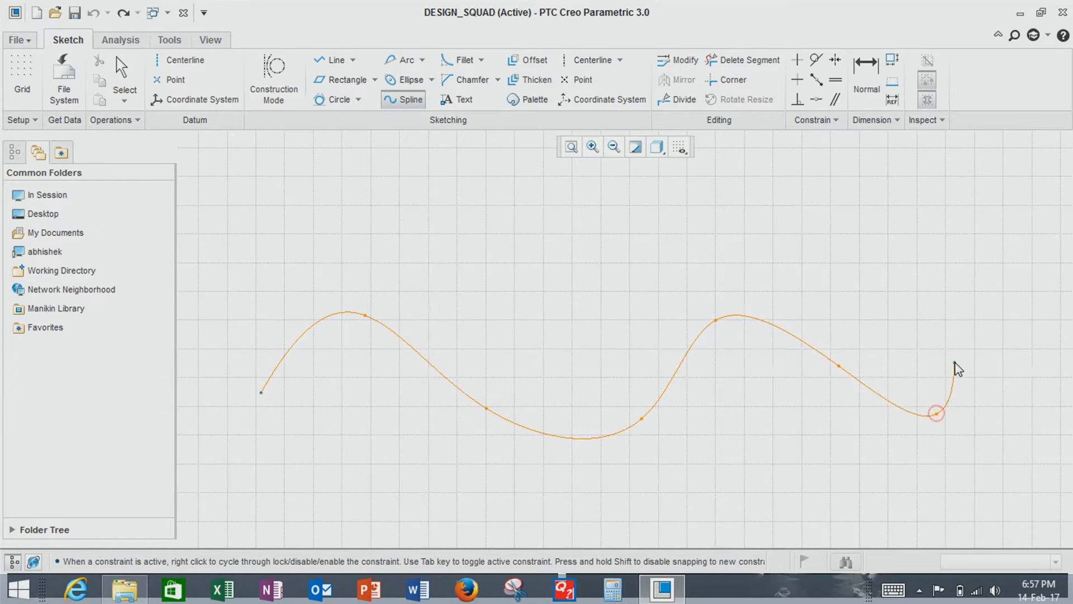
left_click(958, 361)
middle_click(882, 420)
middle_click(882, 427)
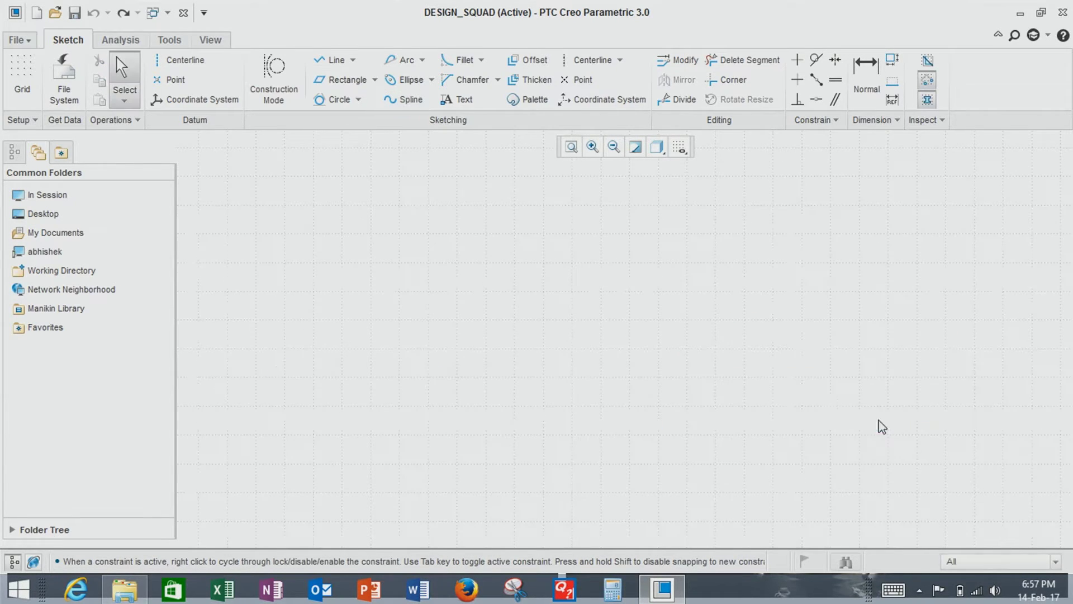
- Sketch an L-shaped line chain with a vertical line about 4.06 long and a horizontal line about 5.10 long
left_click(481, 60)
left_click(480, 60)
left_click(333, 60)
left_click(409, 259)
left_click(408, 375)
left_click(555, 375)
middle_click(602, 411)
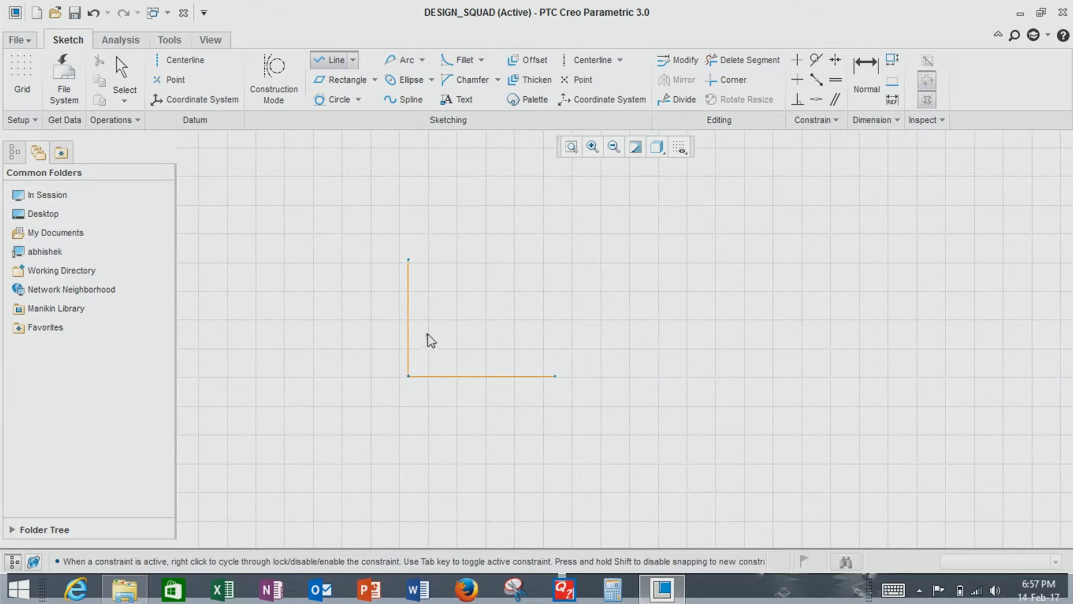
- Add a circular fillet about 1.62 in radius between the vertical and horizontal lines, inspect its construction lines, and undo the fillet
left_click(480, 59)
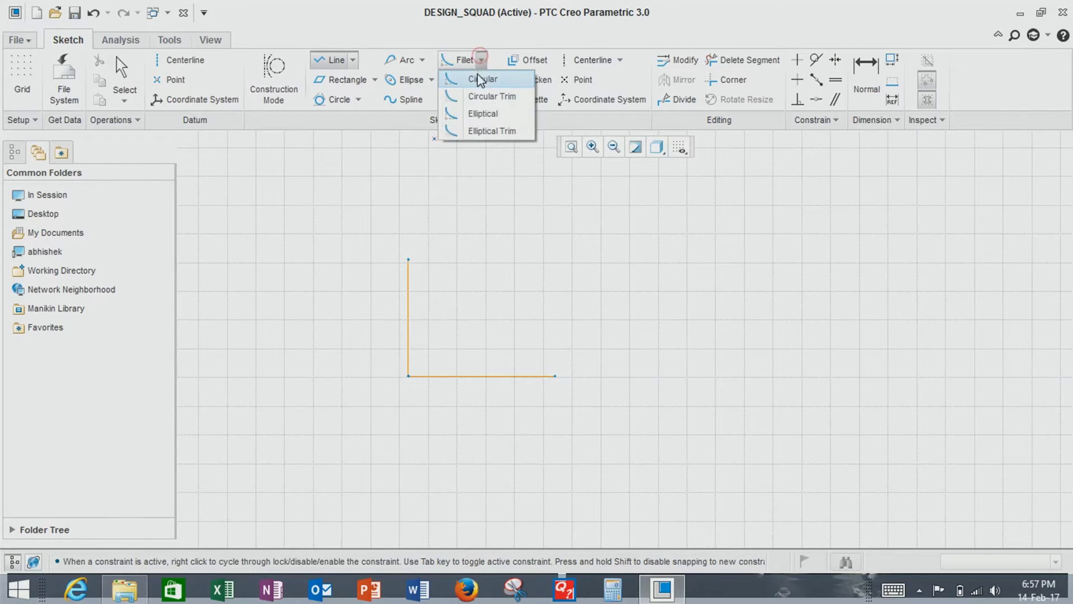
left_click(478, 79)
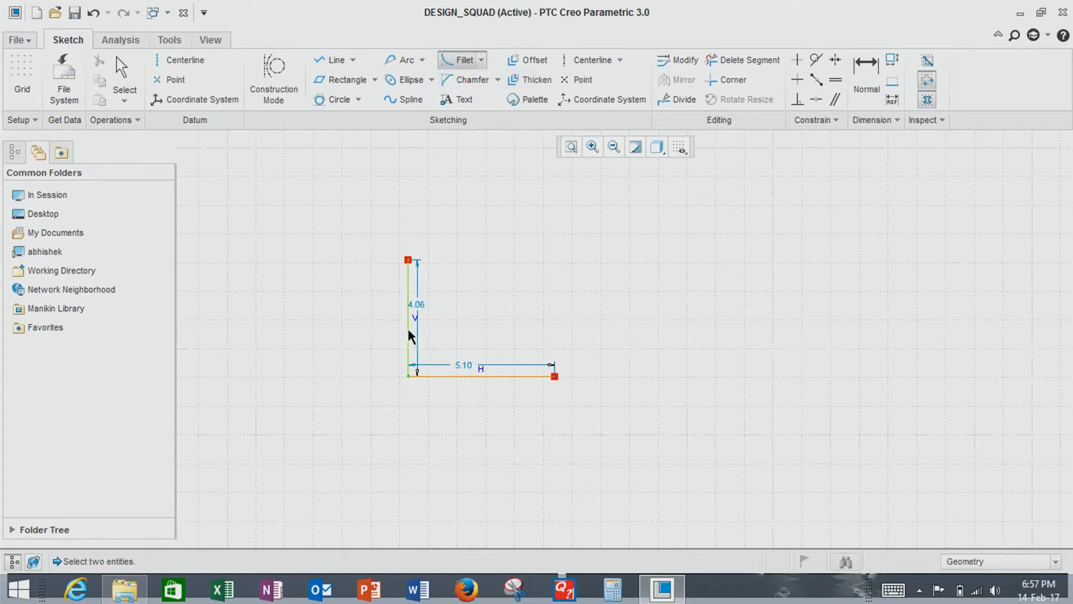
left_click(408, 331)
left_click(466, 375)
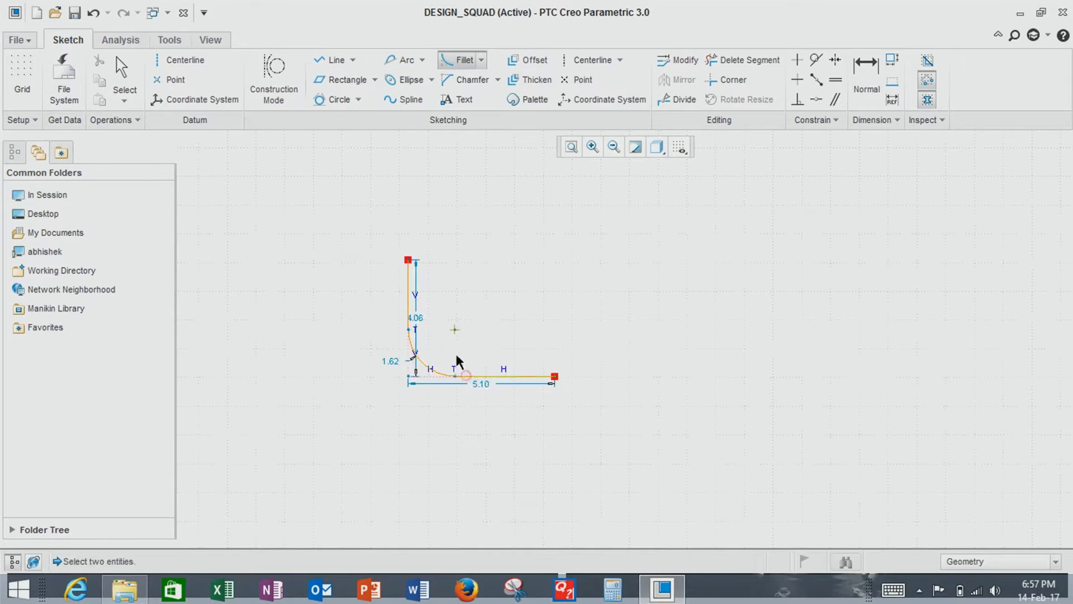
middle_click(581, 277)
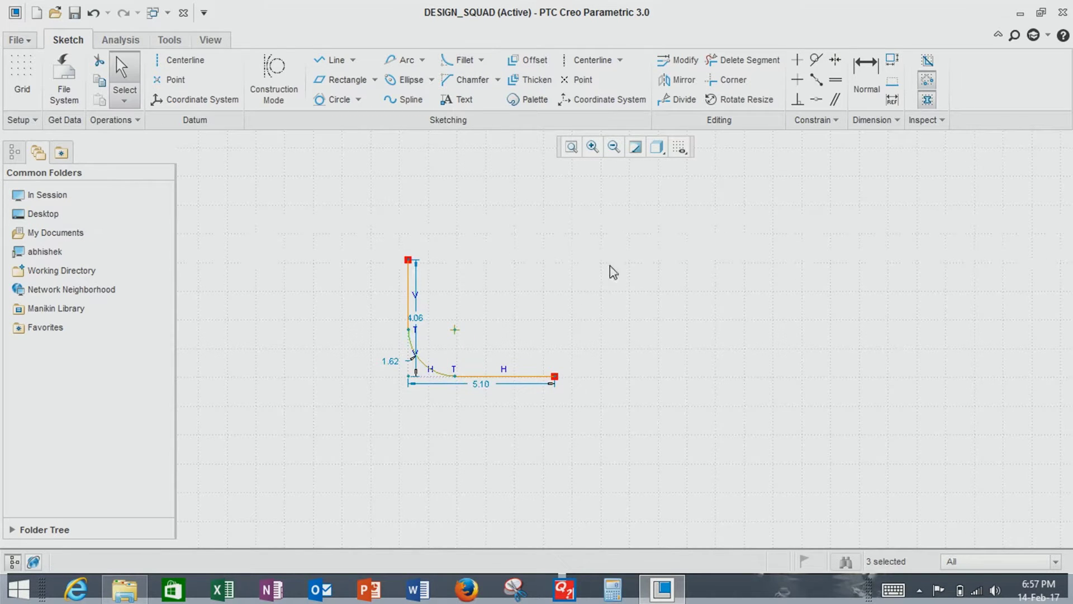
scroll(417, 372, "down", 5)
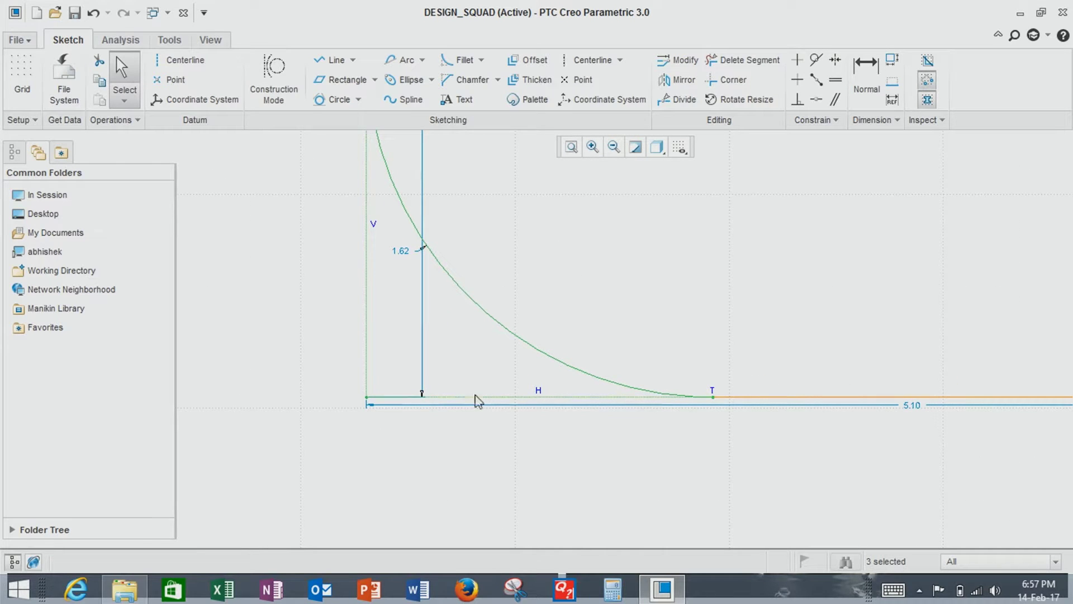
scroll(503, 427, "up", 5)
left_click(481, 60)
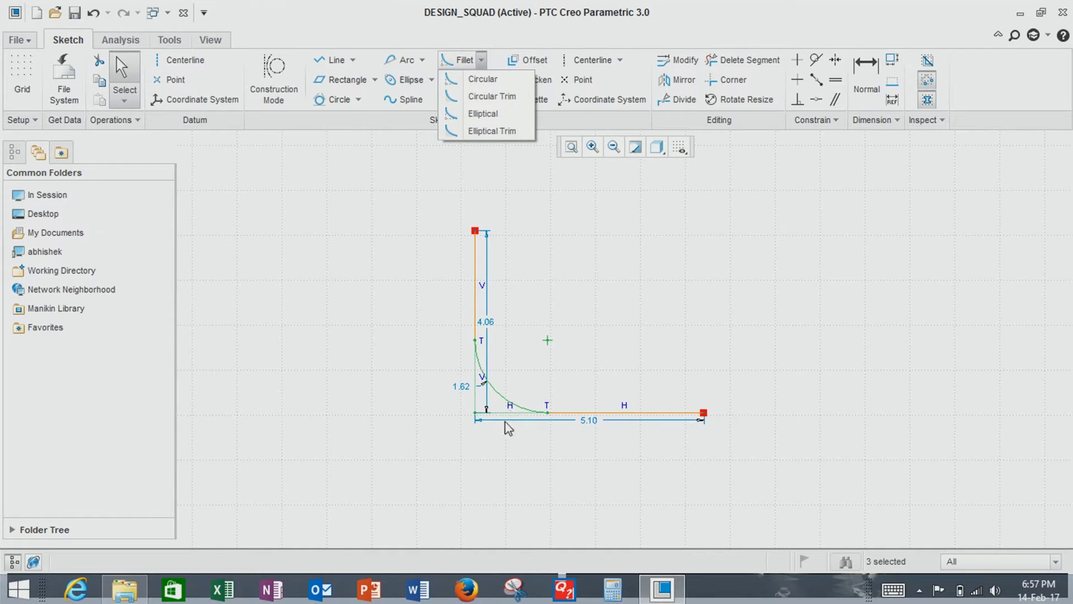
left_click(688, 338)
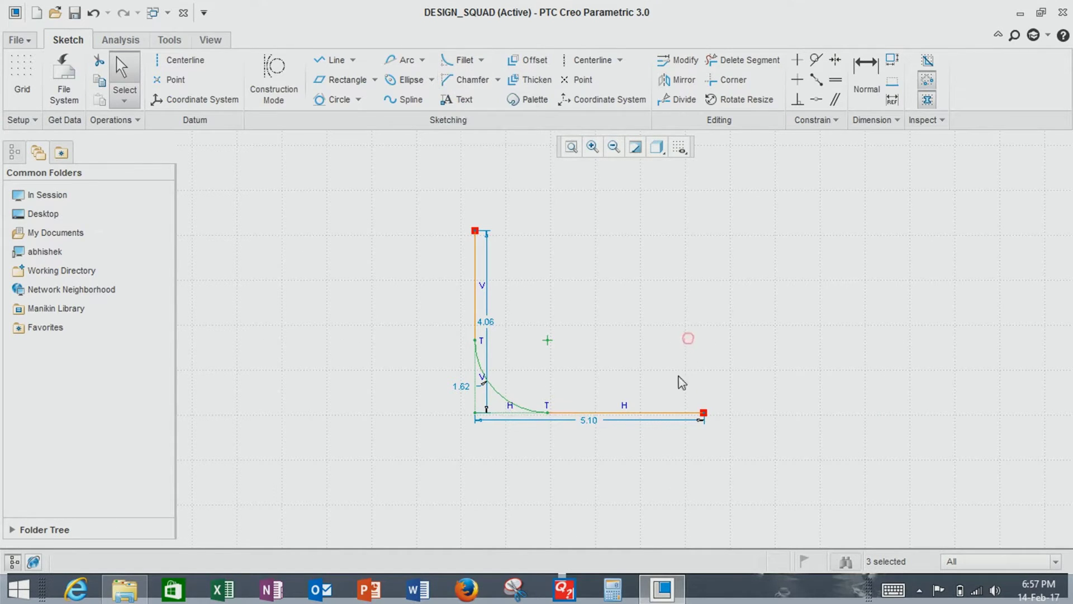
key("ctrl+z")
- Add a circular trim fillet about 1.13 in radius between the two lines, and undo the fillet and the lines
left_click(482, 60)
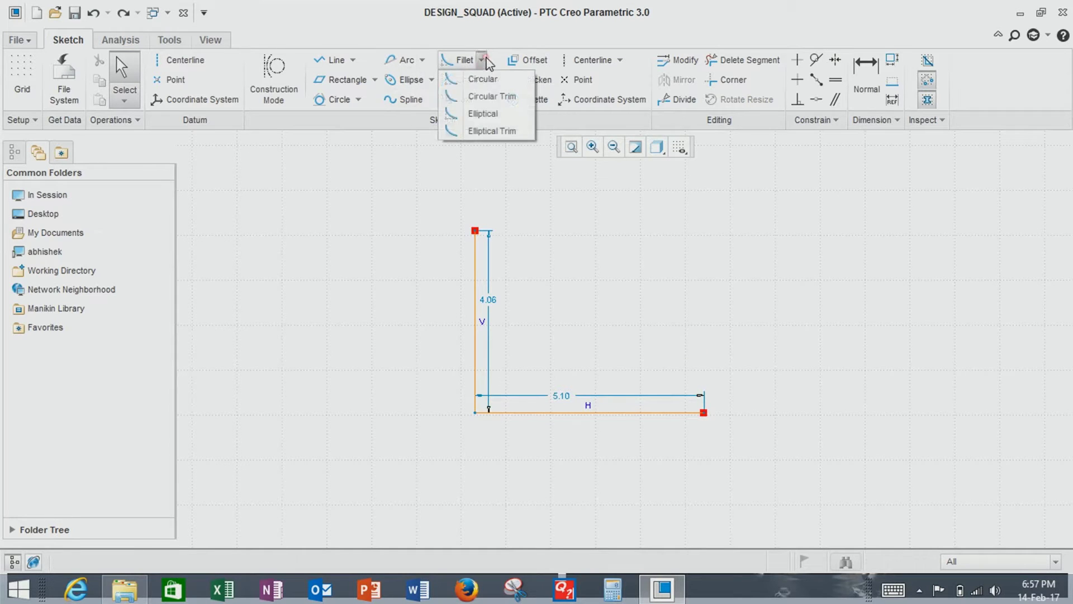
left_click(481, 94)
left_click(474, 320)
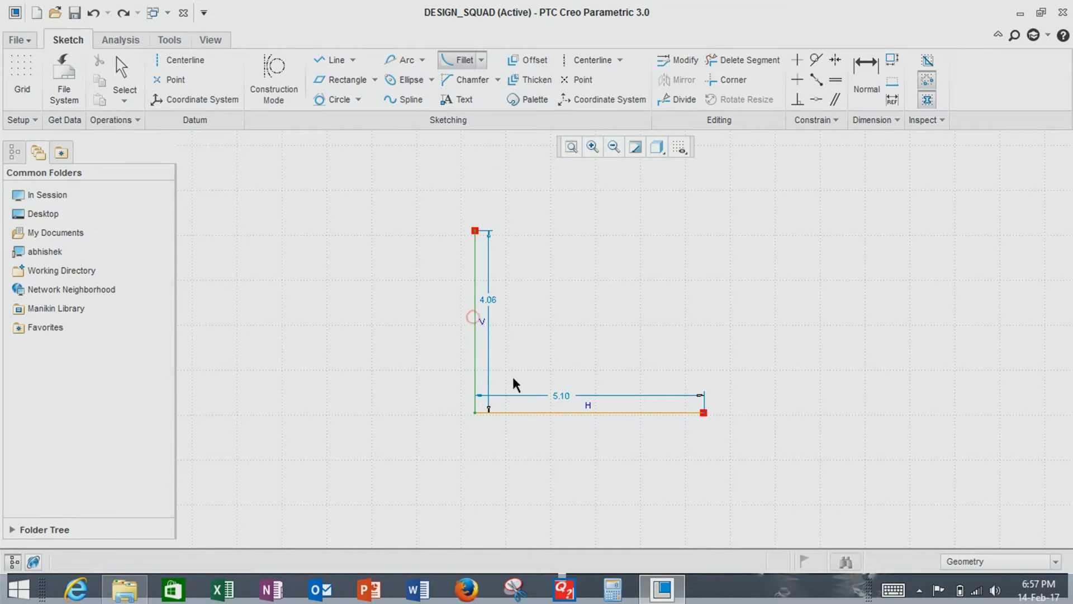
left_click(526, 412)
scroll(513, 408, "up", 10)
scroll(470, 408, "down", 8)
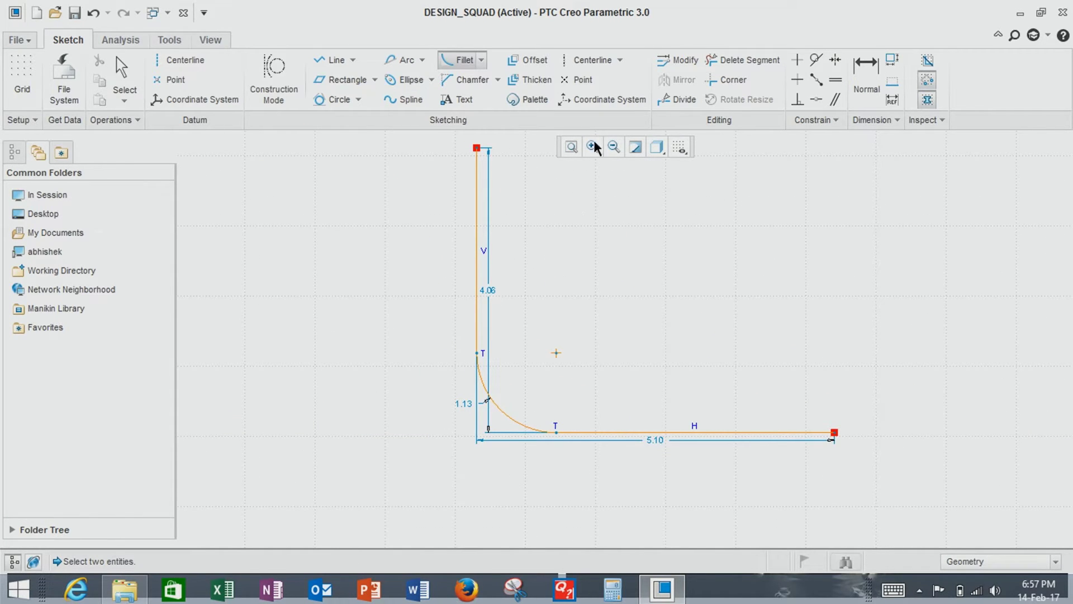
key("ctrl+z")
left_click(480, 60)
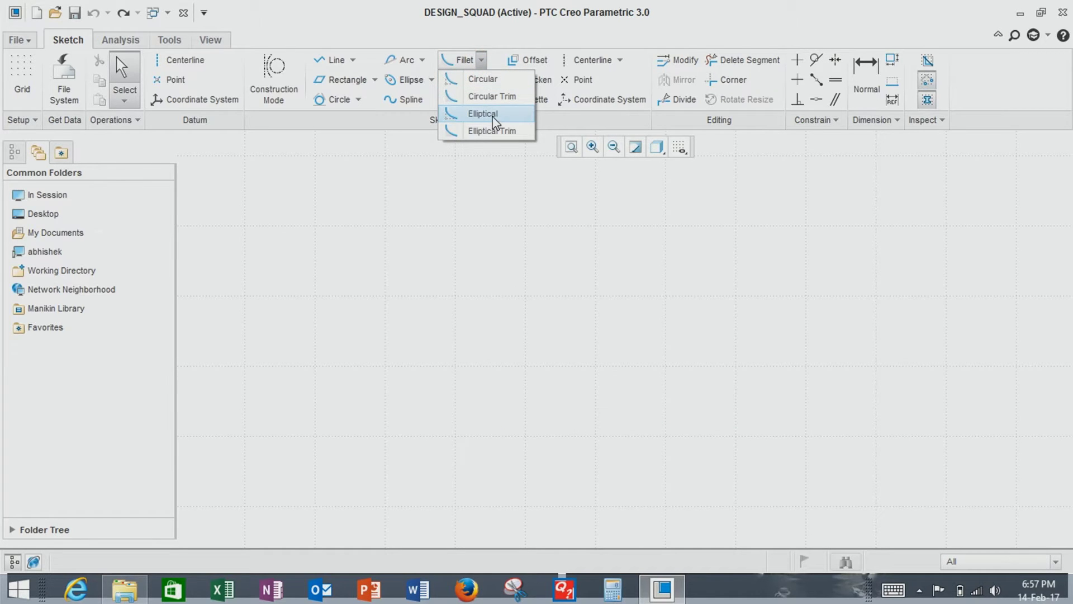
left_click(485, 158)
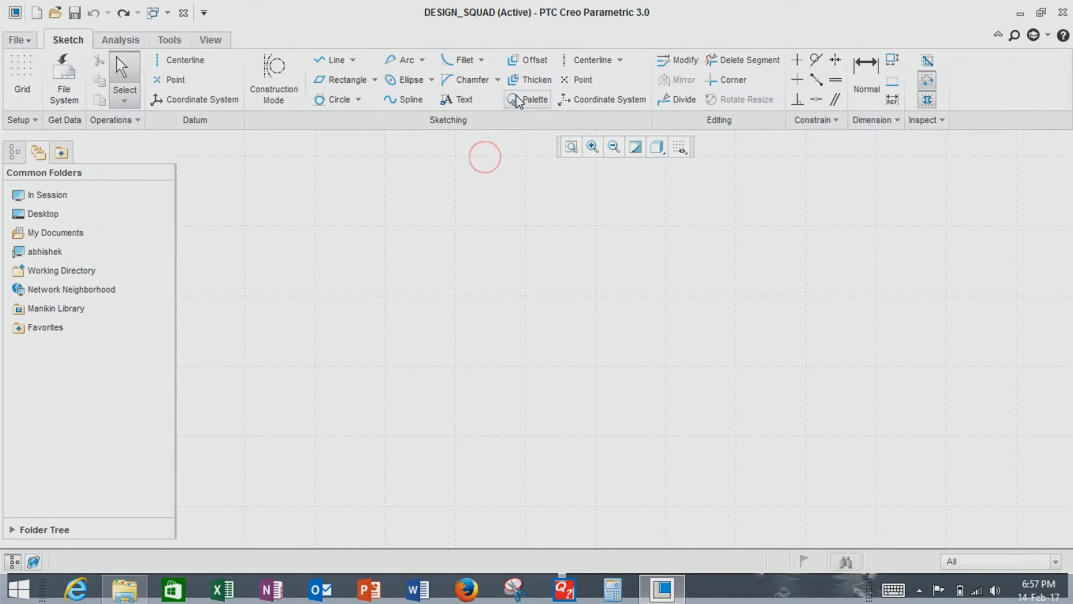
left_click(480, 60)
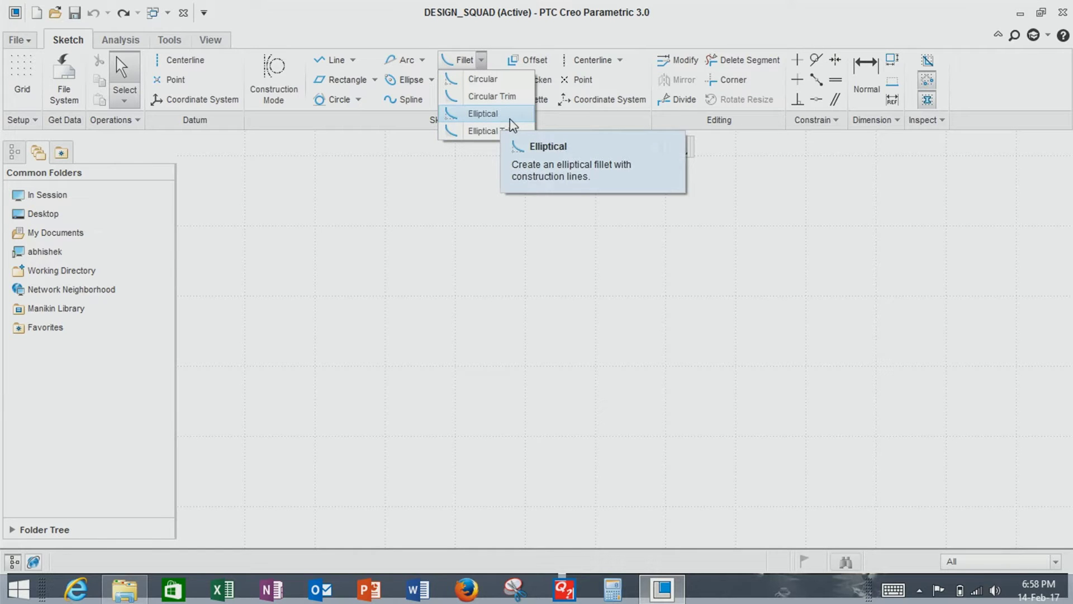
left_click(499, 170)
left_click(500, 82)
left_click(495, 85)
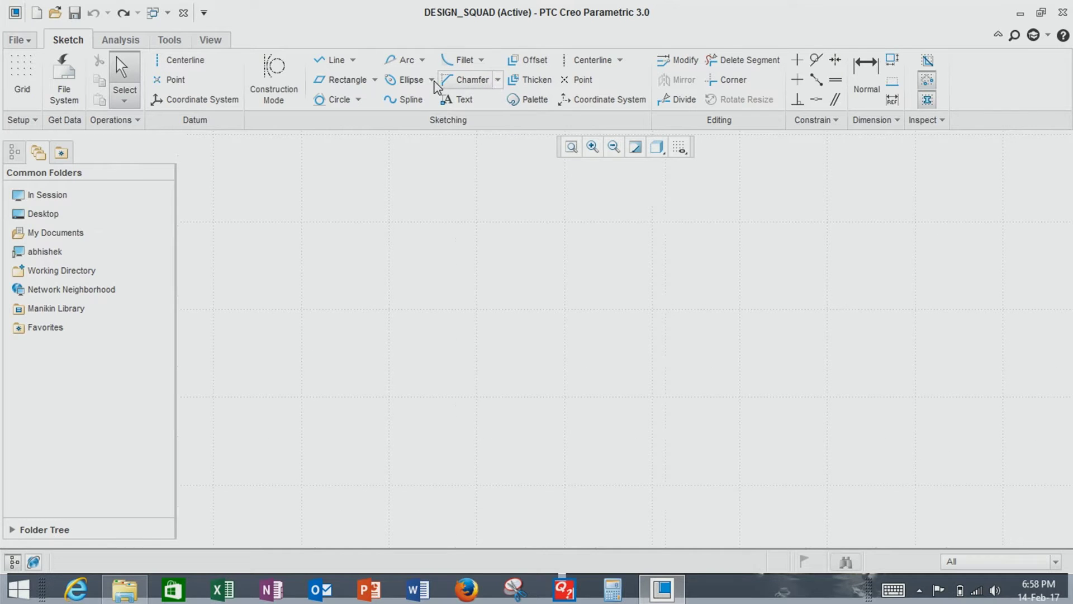
- Sketch a U-shaped line chain about 1.55 high and 1.64 wide, with two vertical sides and a horizontal base
left_click(498, 79)
left_click(316, 56)
left_click(367, 261)
left_click(367, 396)
left_click(510, 397)
left_click(510, 261)
middle_click(510, 260)
- Add a chamfer with construction lines, about 0.38 by 0.54, at the lower-left corner of the U shape
left_click(497, 80)
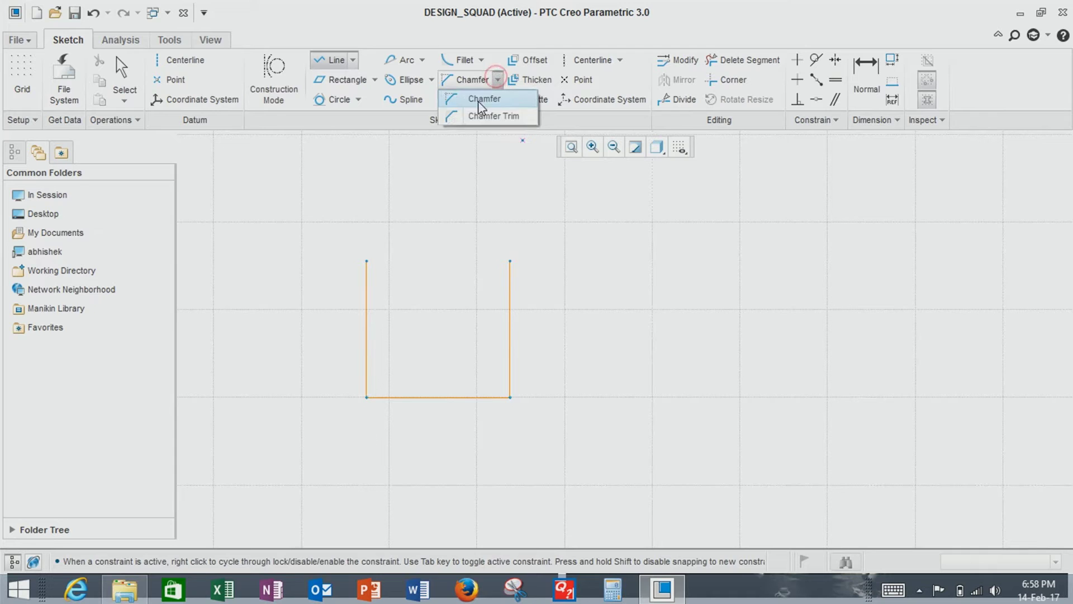
left_click(484, 99)
left_click(399, 396)
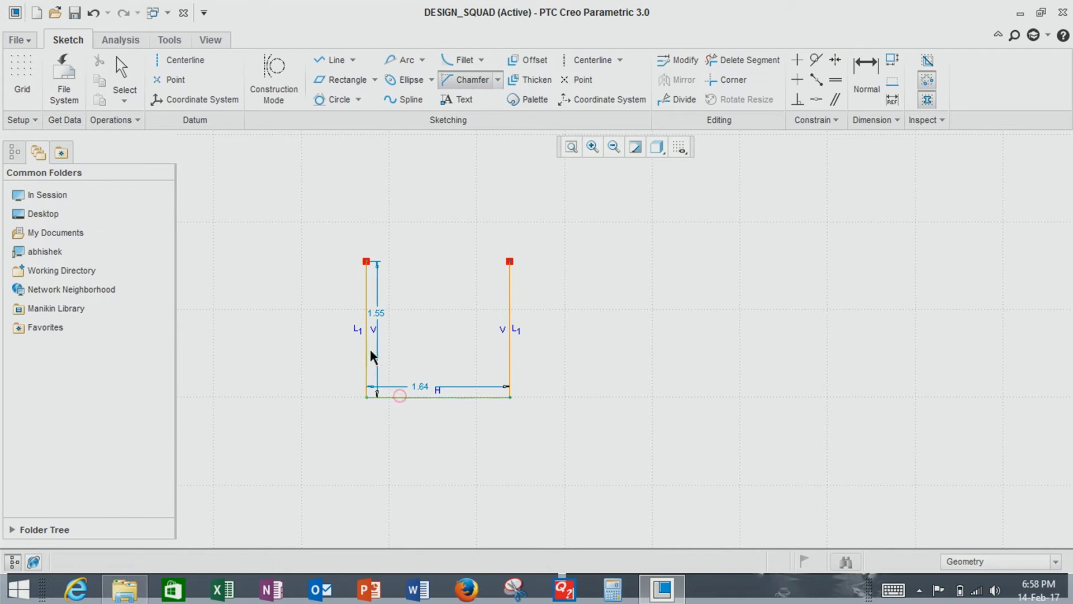
left_click(367, 353)
scroll(388, 398, "down", 5)
scroll(387, 401, "down", 2)
scroll(399, 422, "up", 3)
- Add a trim chamfer about 0.34 by 0.39 at the lower-right corner of the U shape
left_click(497, 80)
left_click(498, 111)
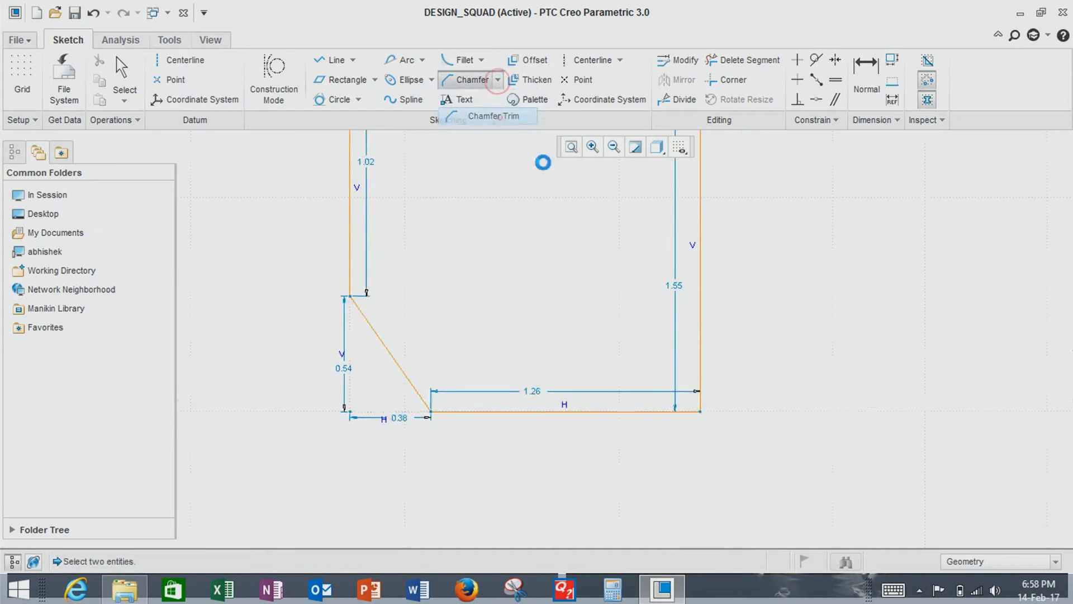
left_click(627, 411)
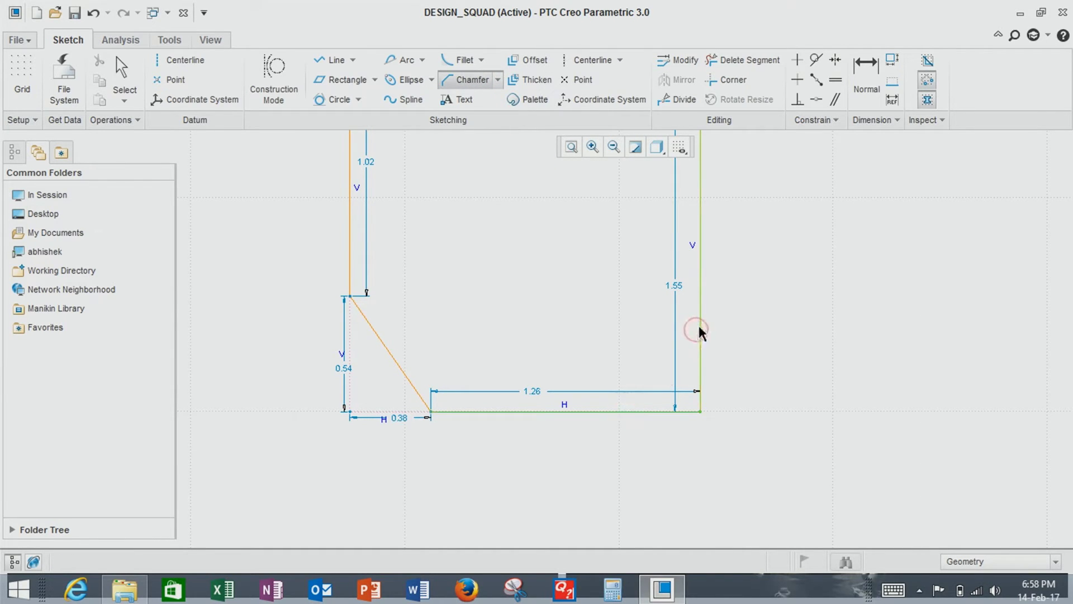
left_click(697, 328)
scroll(689, 381, "down", 4)
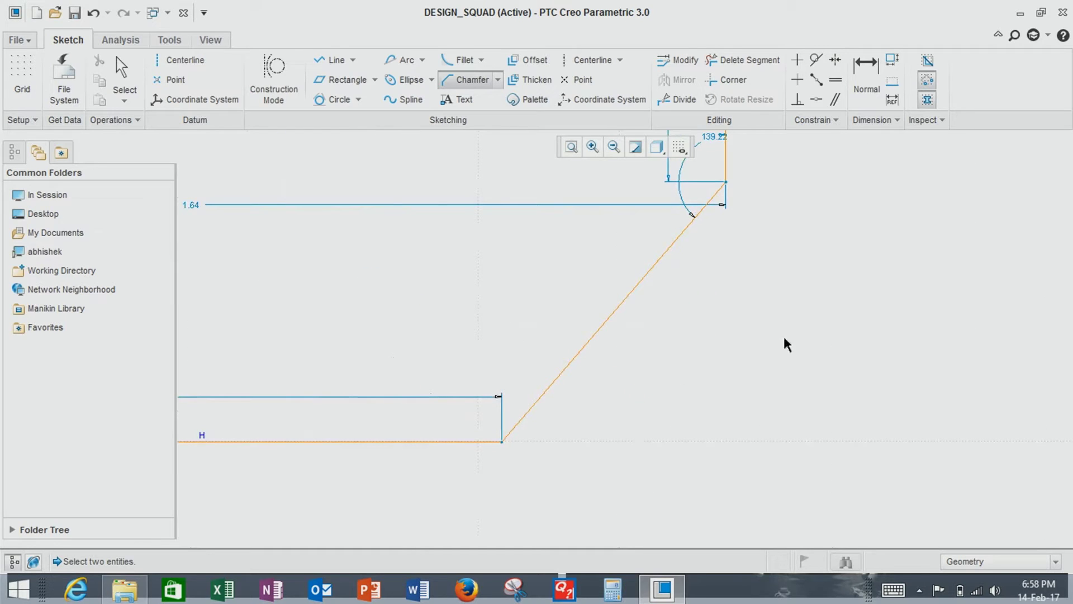
scroll(882, 314, "up", 8)
scroll(721, 331, "down", 5)
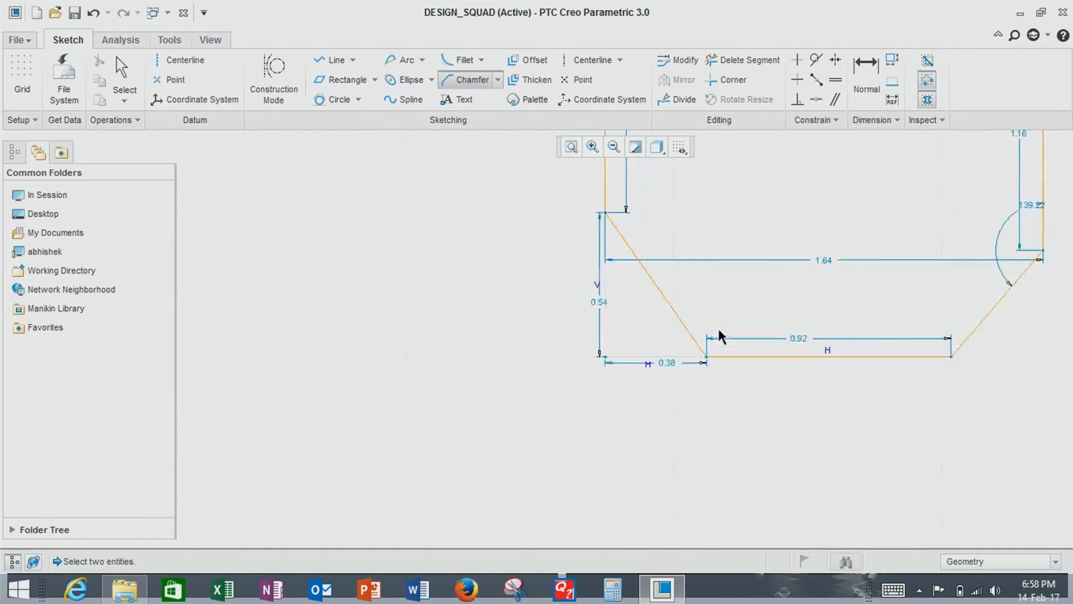
middle_click_drag(797, 453, 638, 454)
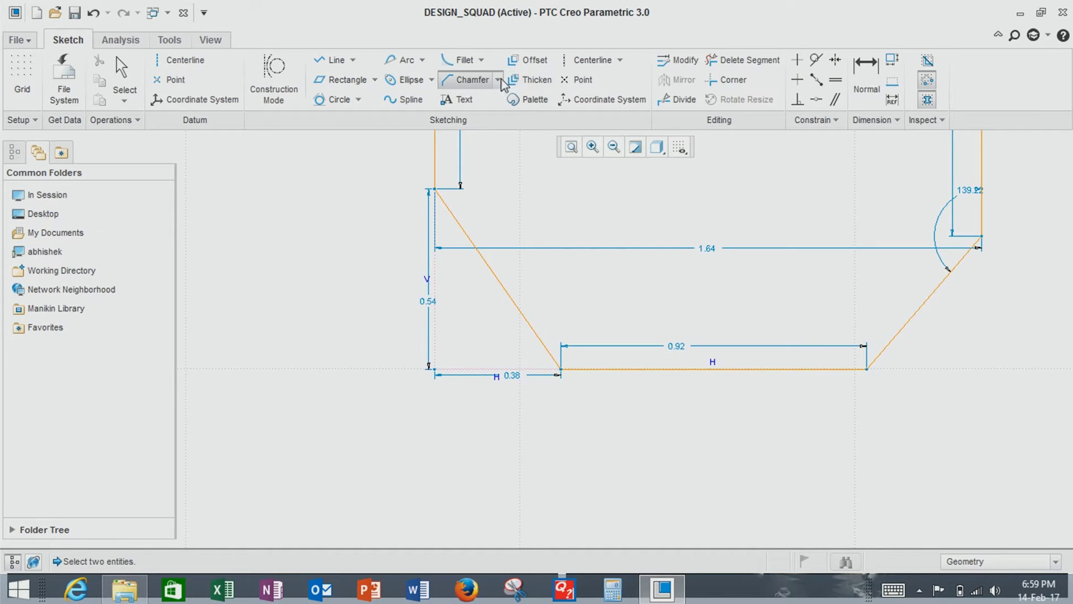
- Place the slanted text "fhd" beside the lower-left chamfer of the U shape, using the font3d font
left_click(468, 102)
left_click(313, 250)
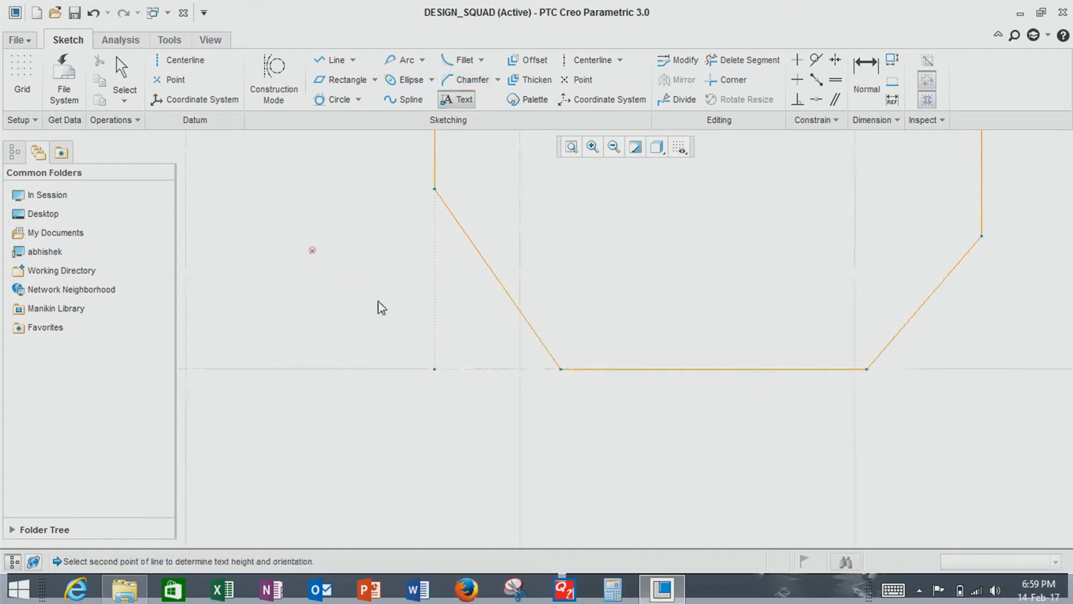
left_click(413, 425)
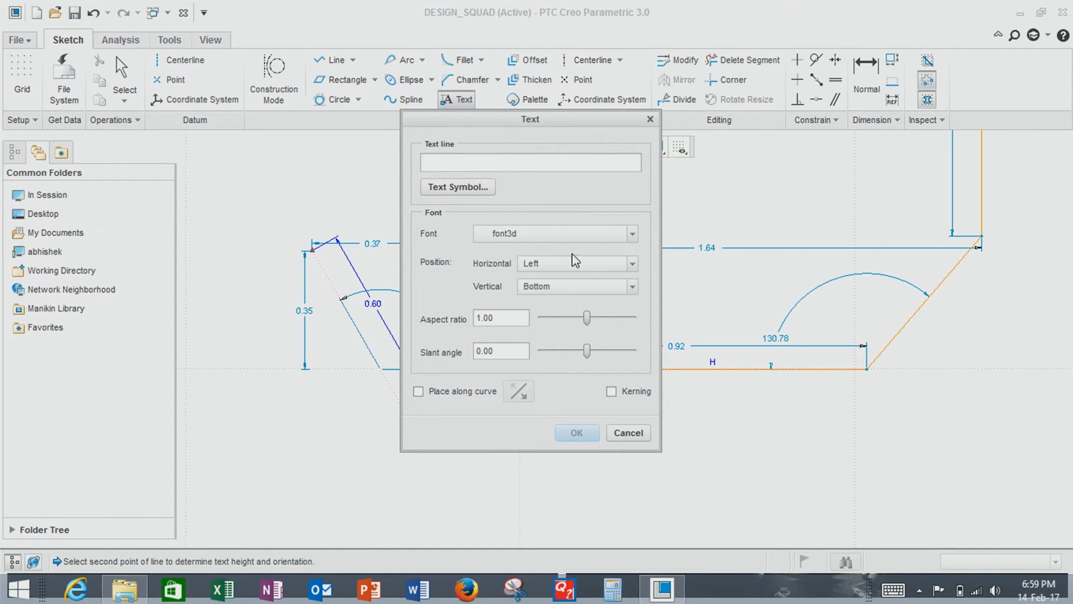
type("fhd")
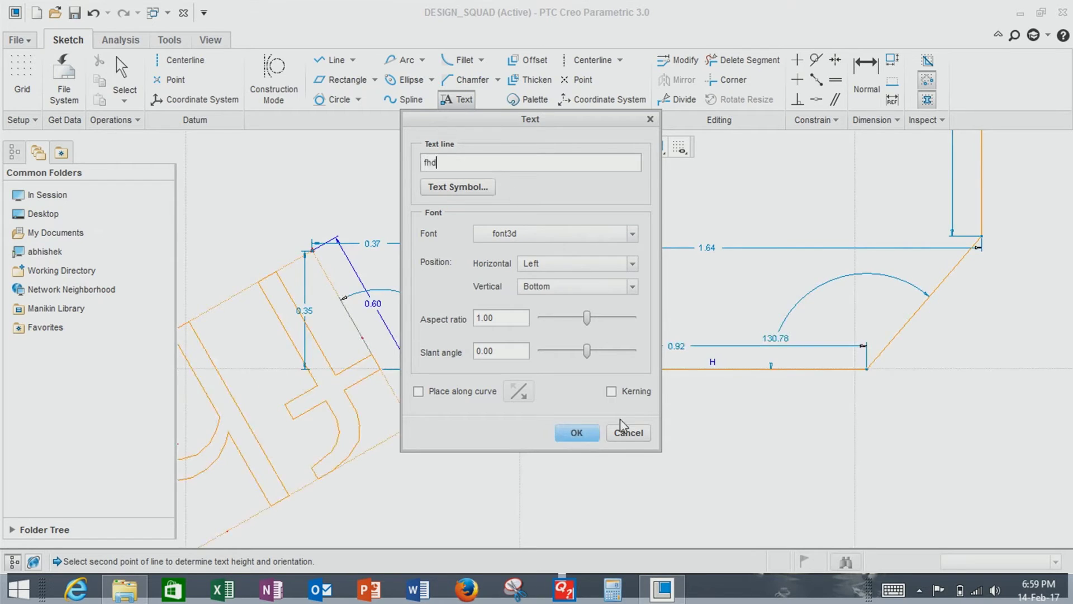
left_click(592, 435)
scroll(551, 447, "down", 3)
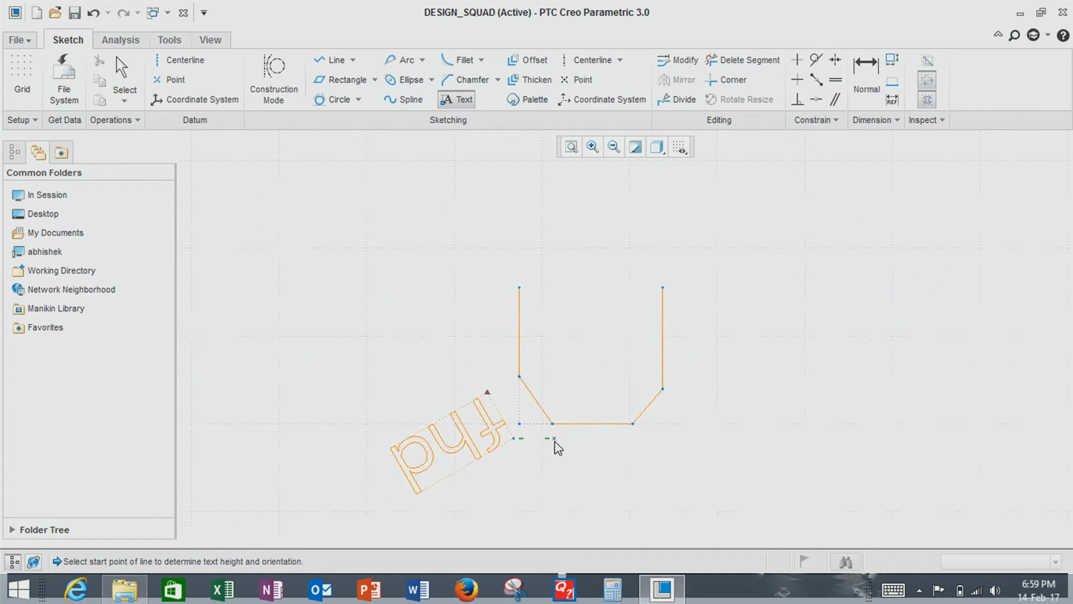
- Undo the text, both chamfers and the U-shaped lines
key("ctrl+z")
key("ctrl+z")
key("ctrl+z")
key("ctrl+z")
key("ctrl+z")
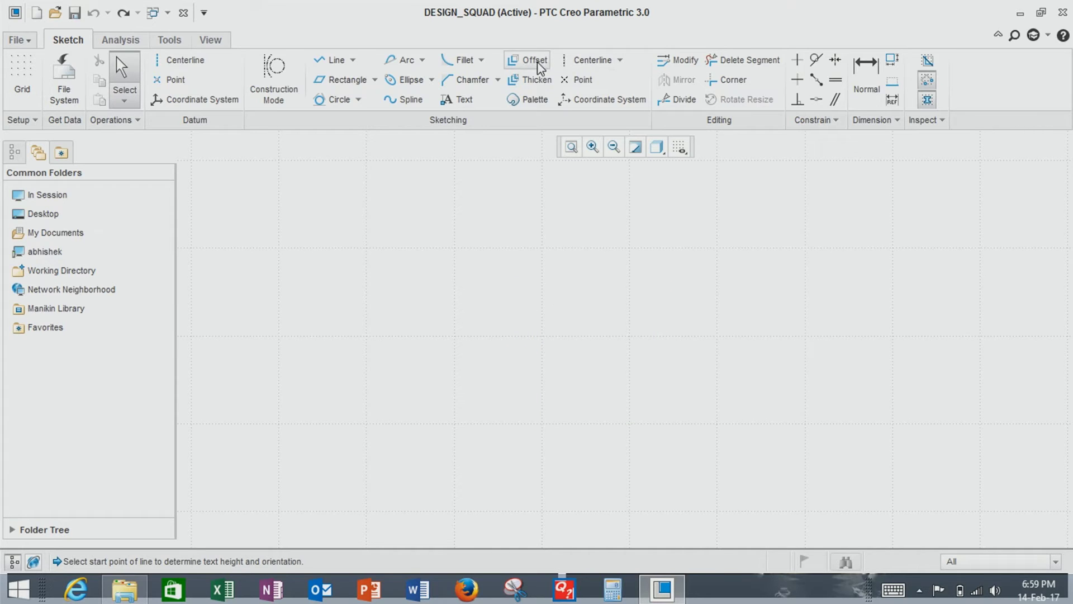
- Sketch a corner rectangle about 3.33 wide and 1.59 high in the middle of the sketch
left_click(338, 80)
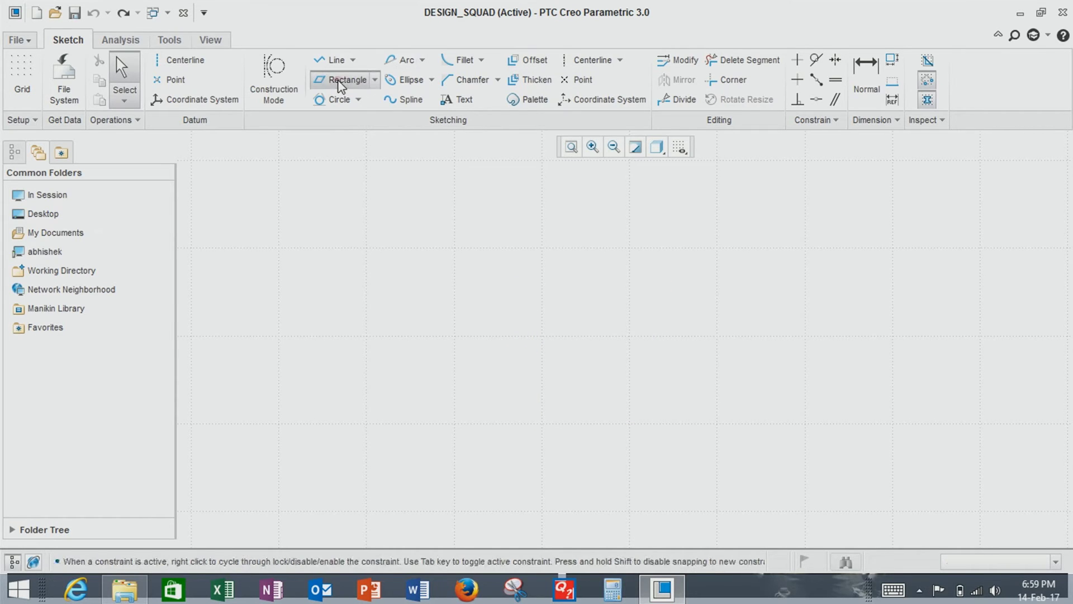
left_click(375, 81)
left_click(370, 101)
left_click(423, 301)
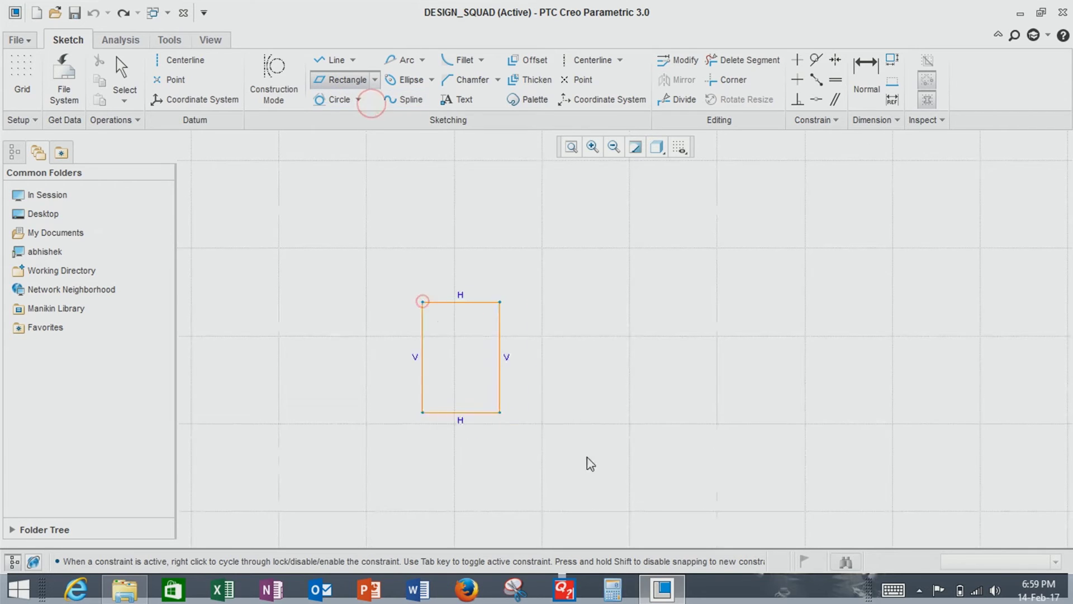
left_click(715, 441)
middle_click(870, 440)
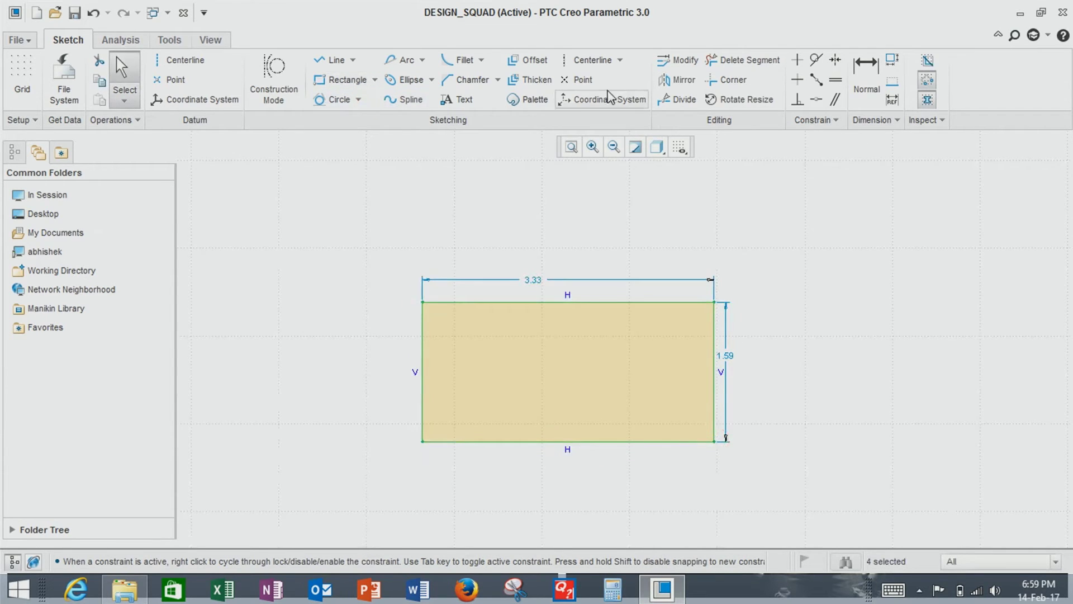
- Offset the rectangle's top edge downward by 2 as a single entity, and undo the offset
left_click(528, 60)
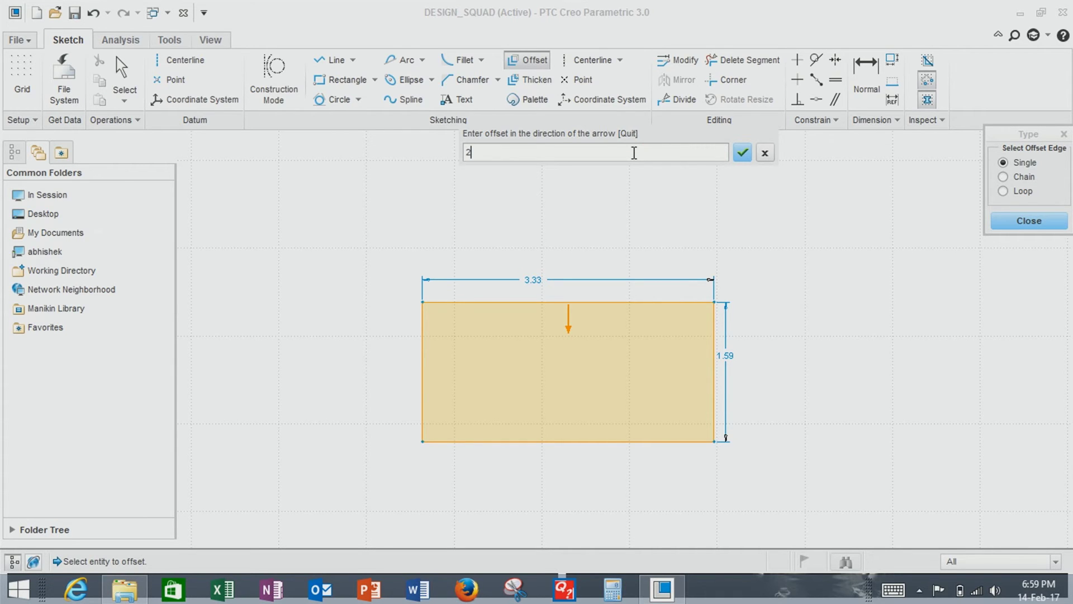
key("Return")
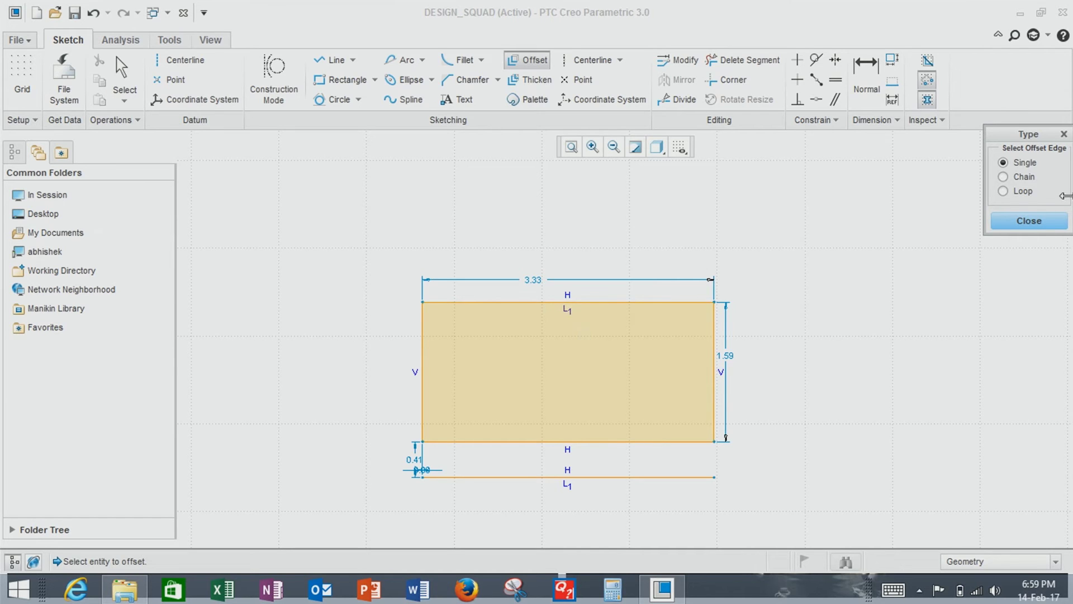
left_click(1041, 223)
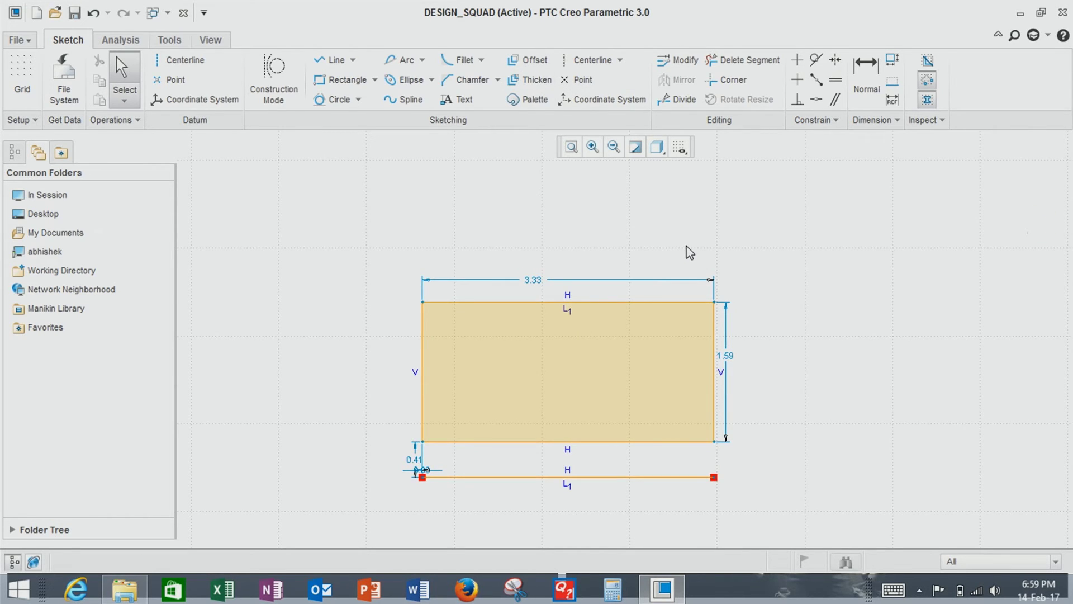
key("ctrl+z")
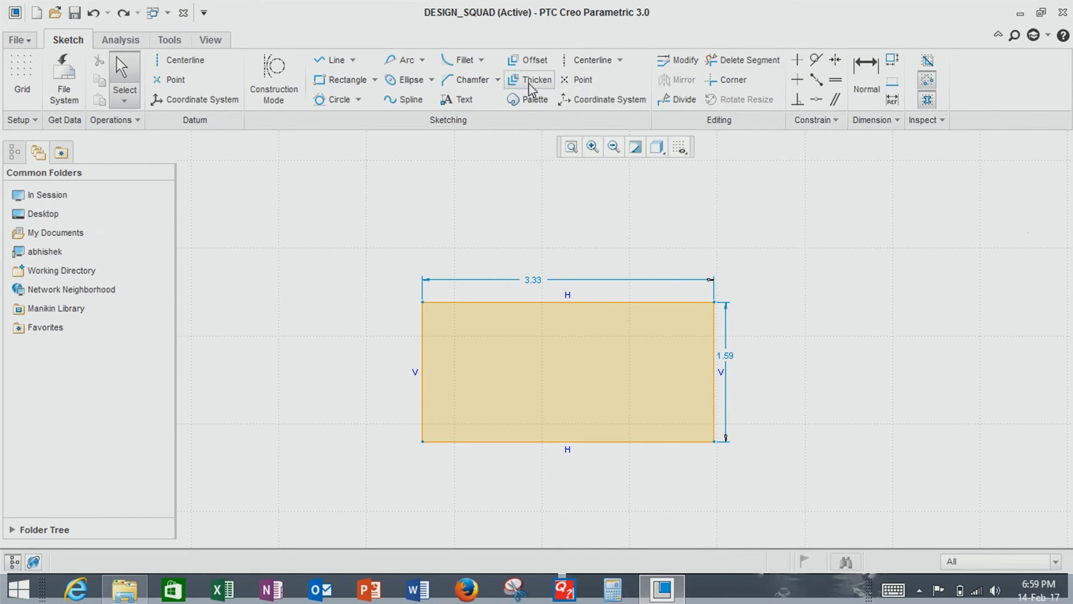
- Thicken the rectangle's top edge by 2 with open end caps and lines 1.00 to each side, and undo the thickening and the rectangle
left_click(547, 81)
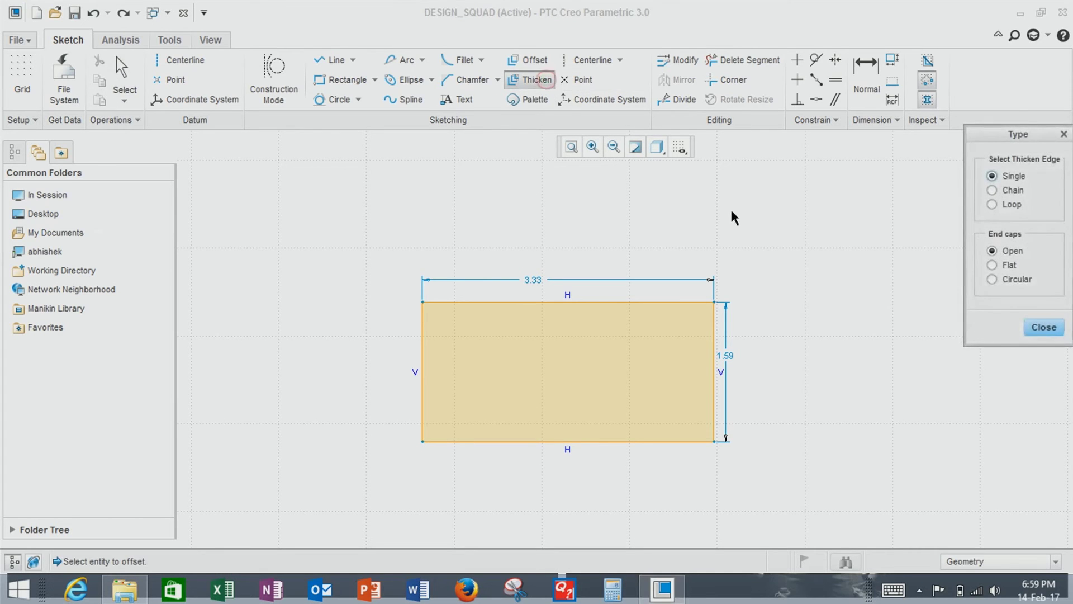
left_click(654, 302)
type("2")
key("Return")
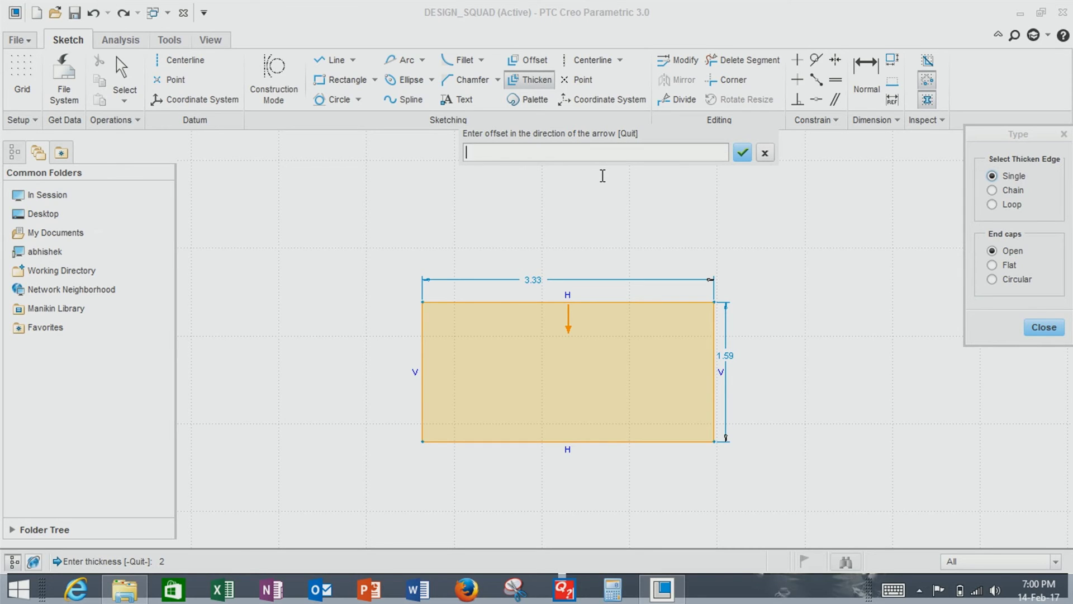
key("Return")
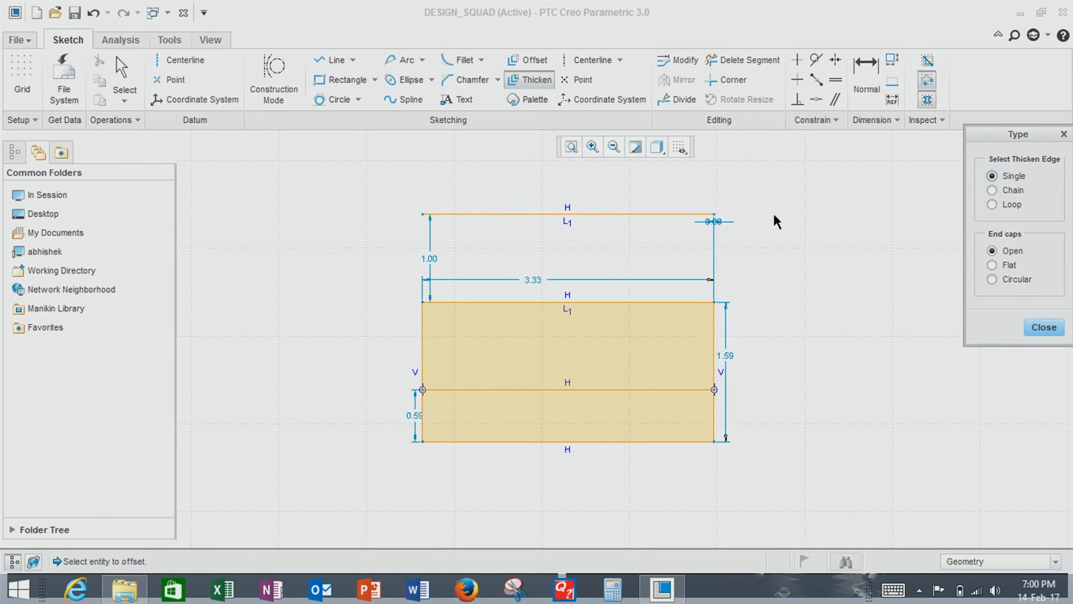
left_click(1044, 327)
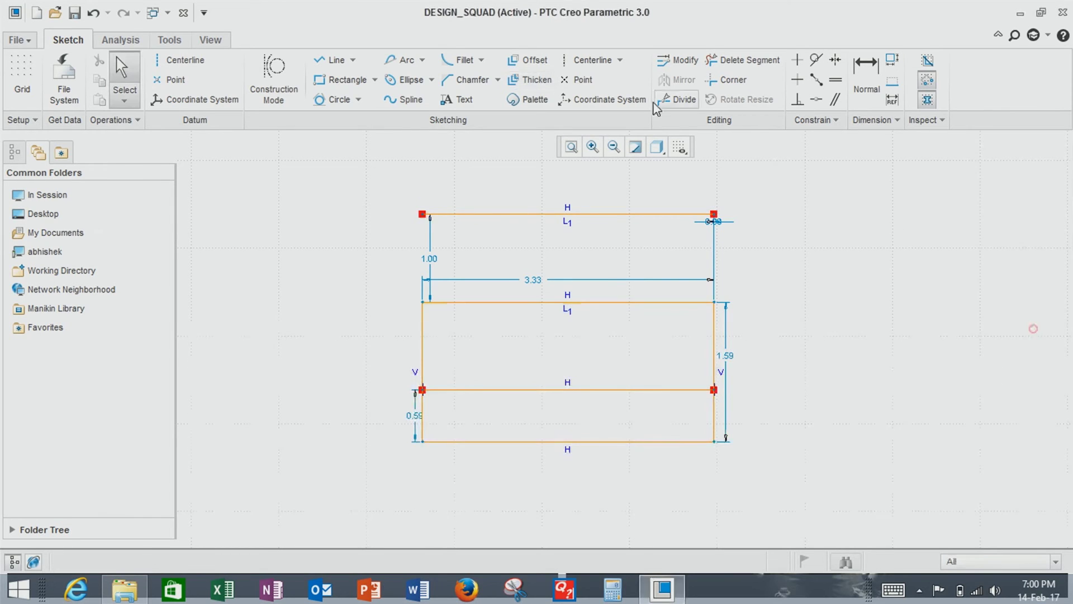
key("ctrl+z")
key("ctrl+z")
- Browse the polygons, profiles, shapes and stars available in the Sketcher Palette
left_click(525, 100)
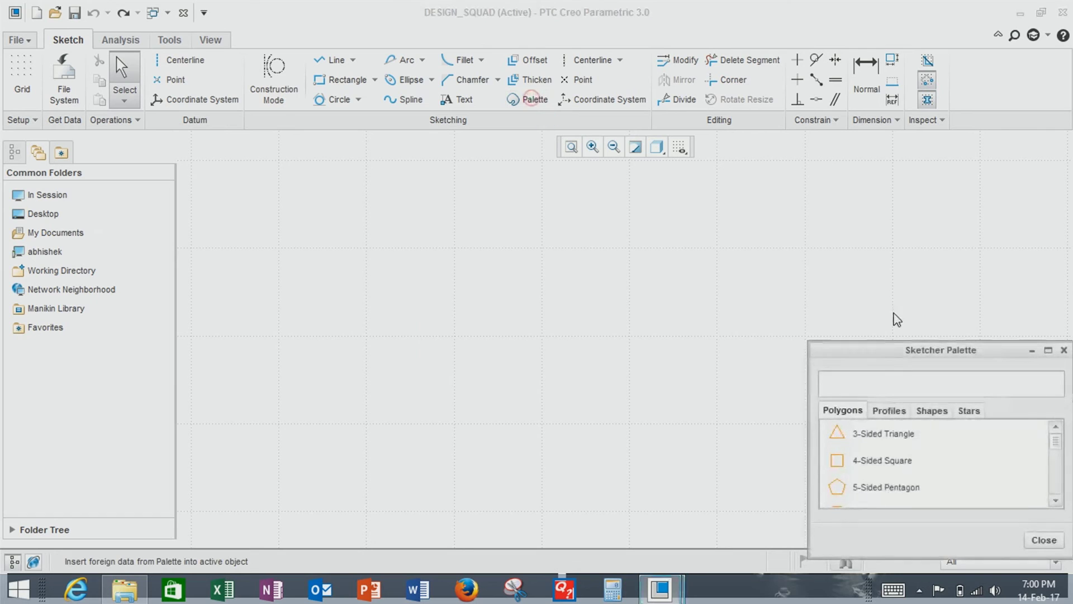
scroll(931, 439, "down", 5)
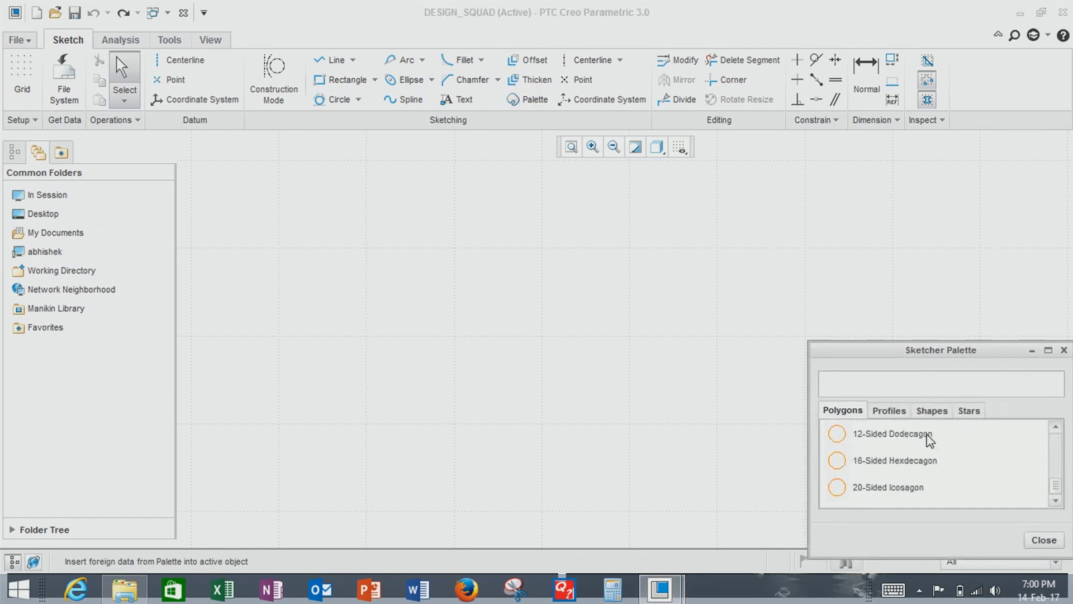
left_click(889, 410)
left_click(927, 409)
left_click(970, 410)
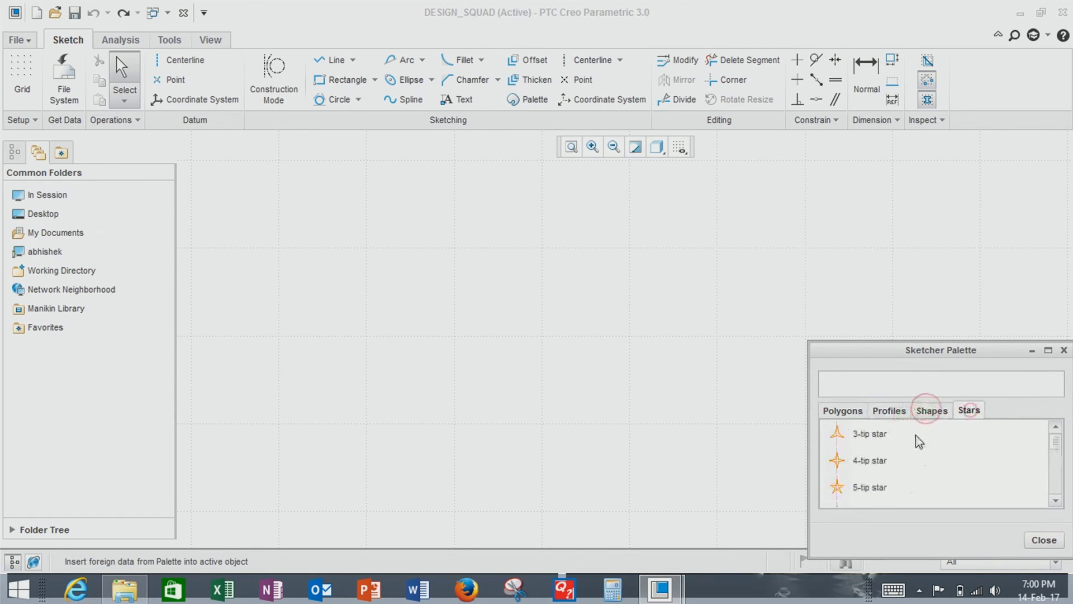
- Place a 12-sided dodecagon from the palette at default size, move it slightly, and rotate it about -13 degrees
left_click(841, 410)
left_click(901, 438)
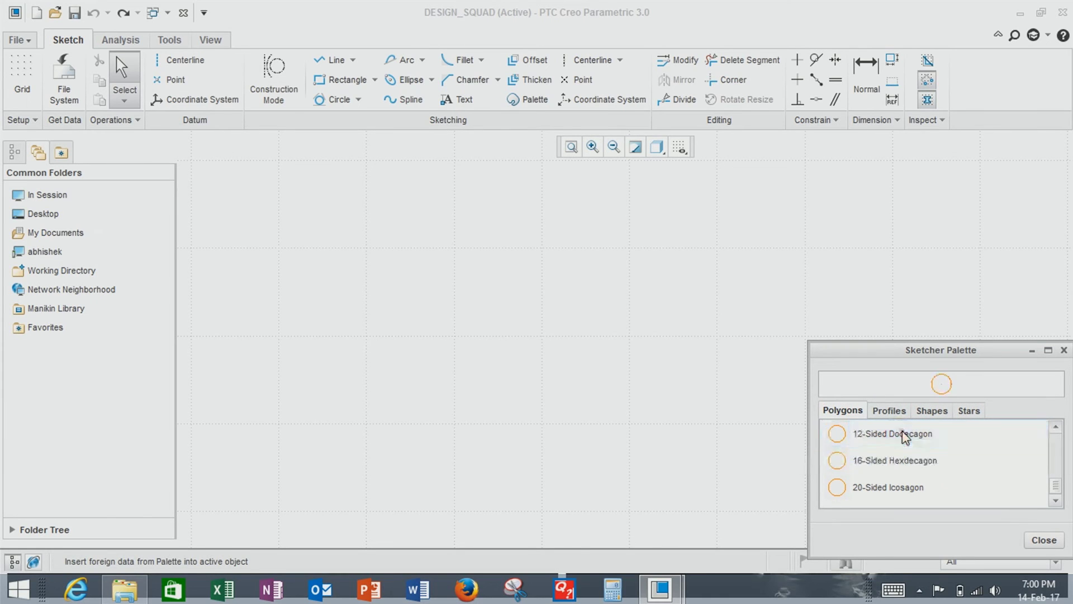
double_click(902, 433)
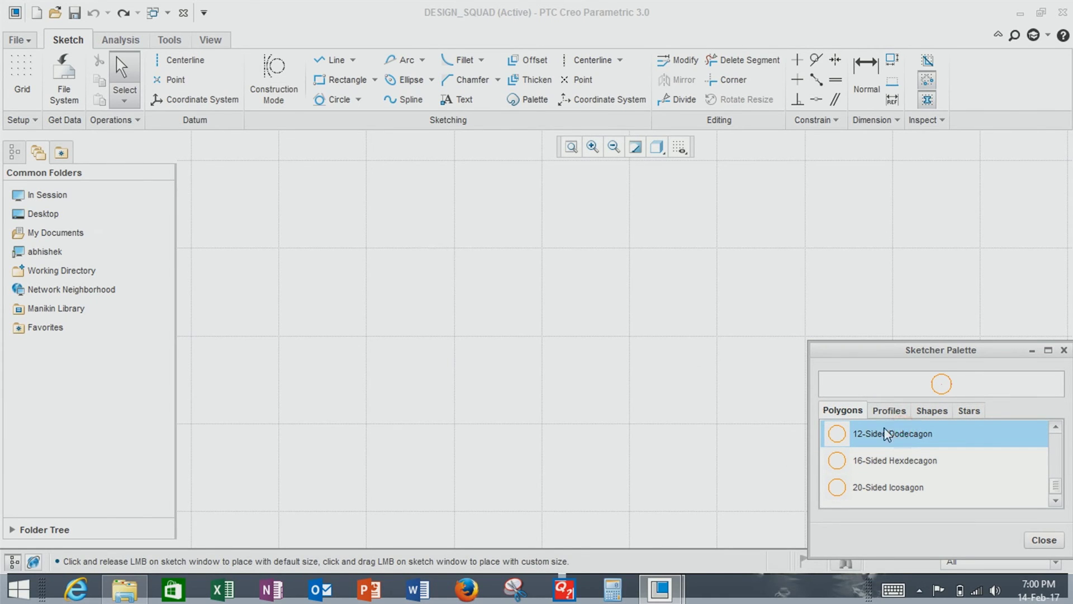
left_click(462, 267)
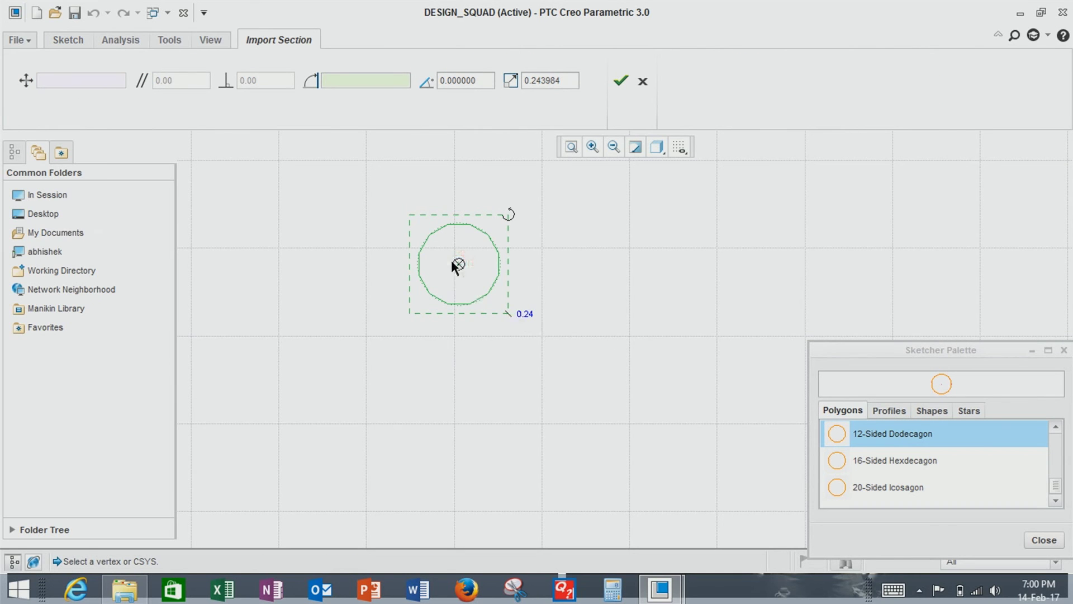
left_click_drag(457, 262, 545, 311)
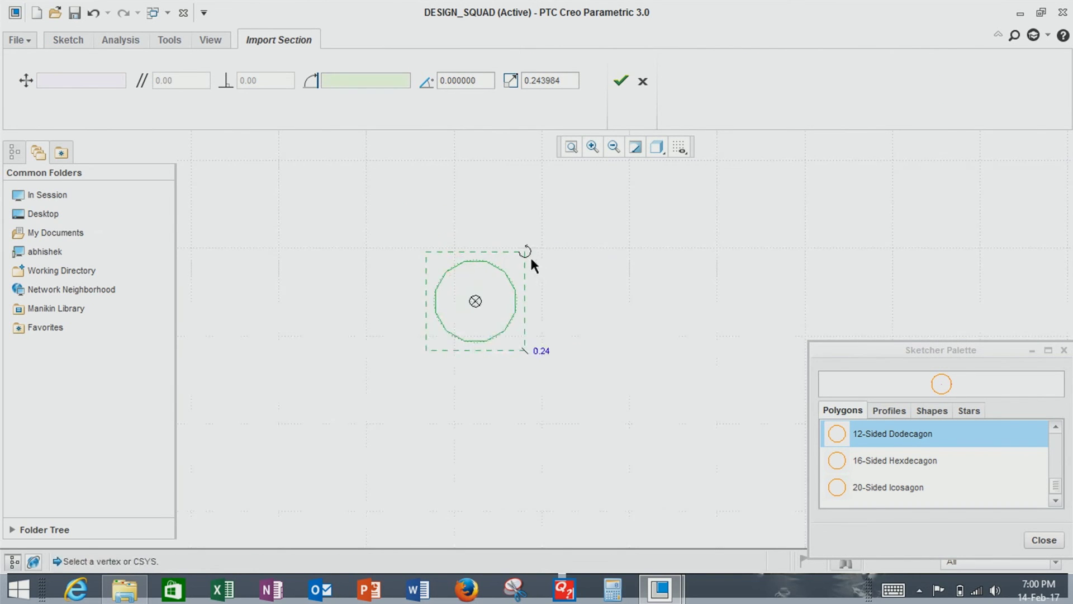
left_click_drag(527, 251, 535, 263)
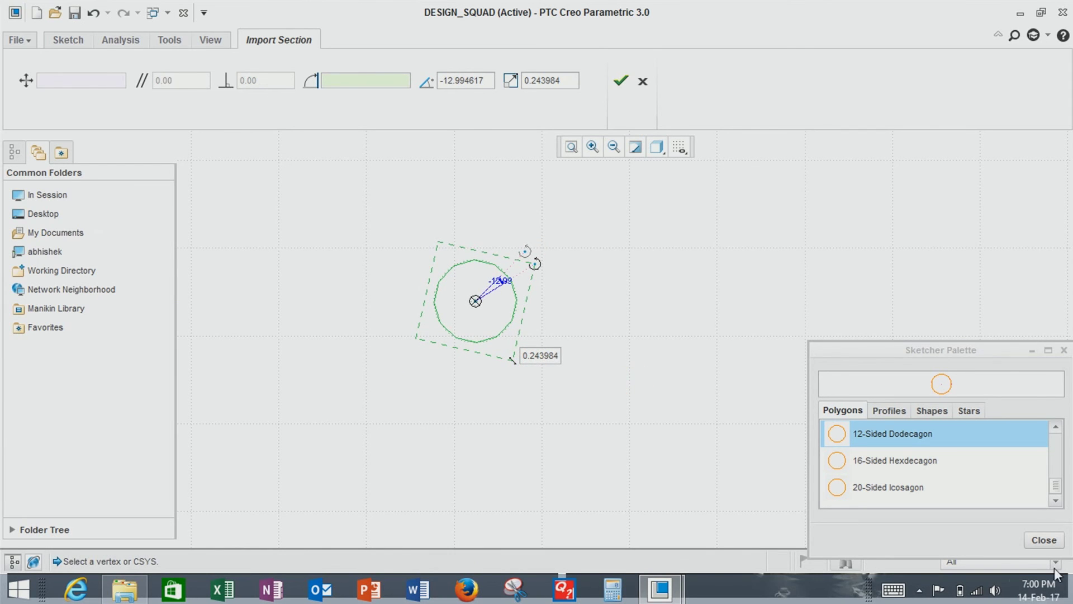
- Close the Sketcher Palette, undo the dodecagon's rotation and move, and cancel its placement
left_click(1033, 539)
key("ctrl+z")
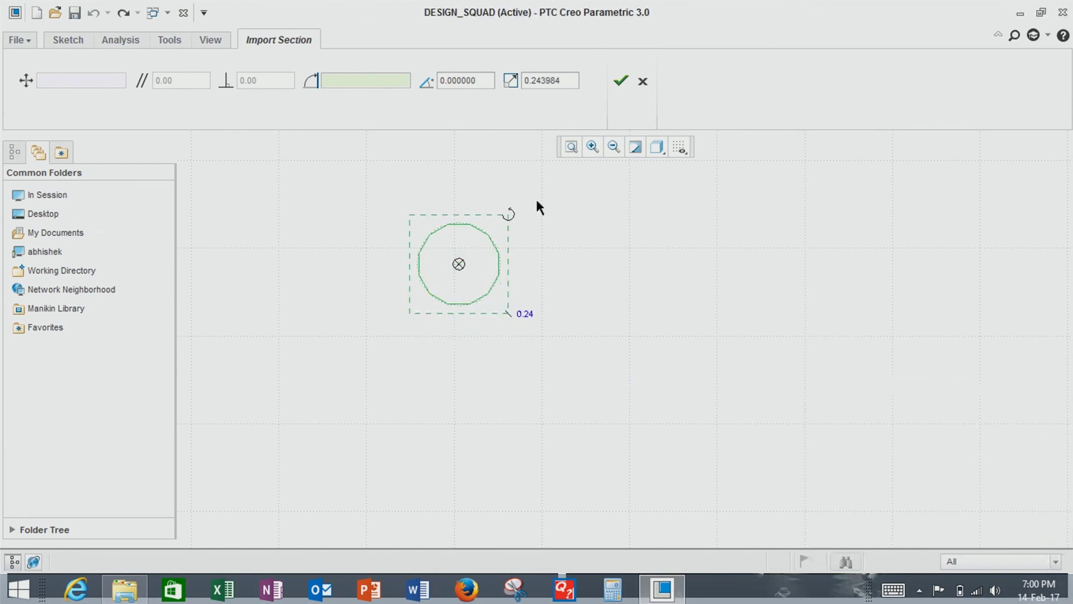
left_click(642, 81)
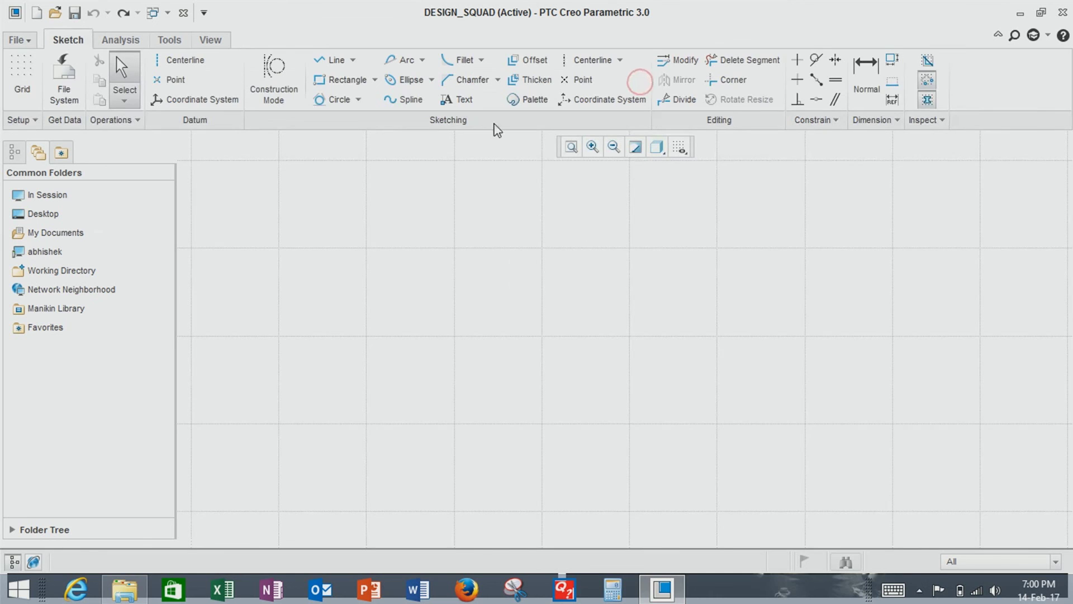
left_click(618, 61)
left_click(618, 60)
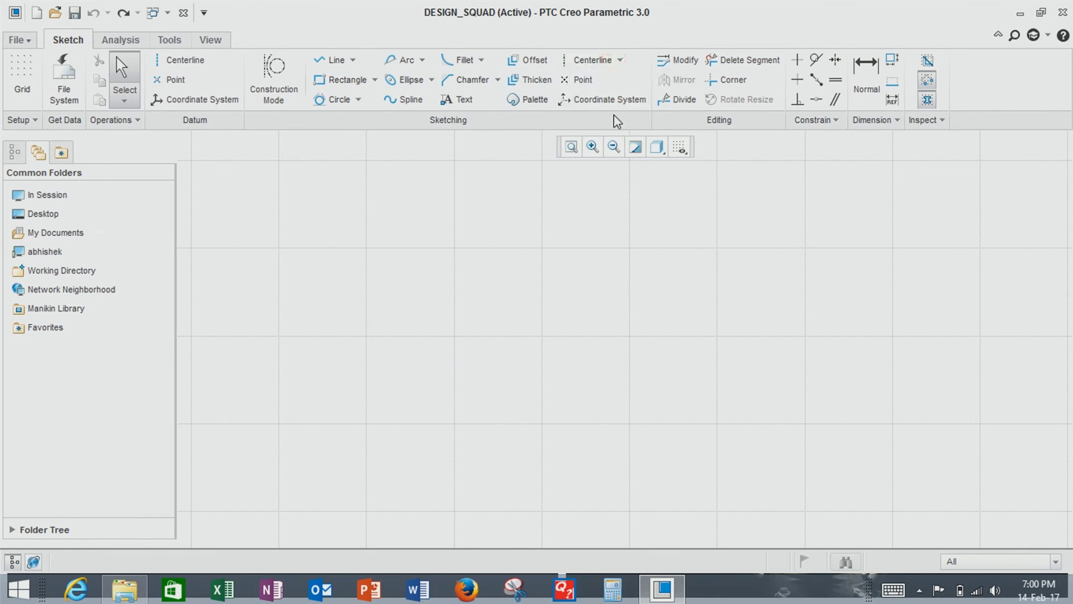